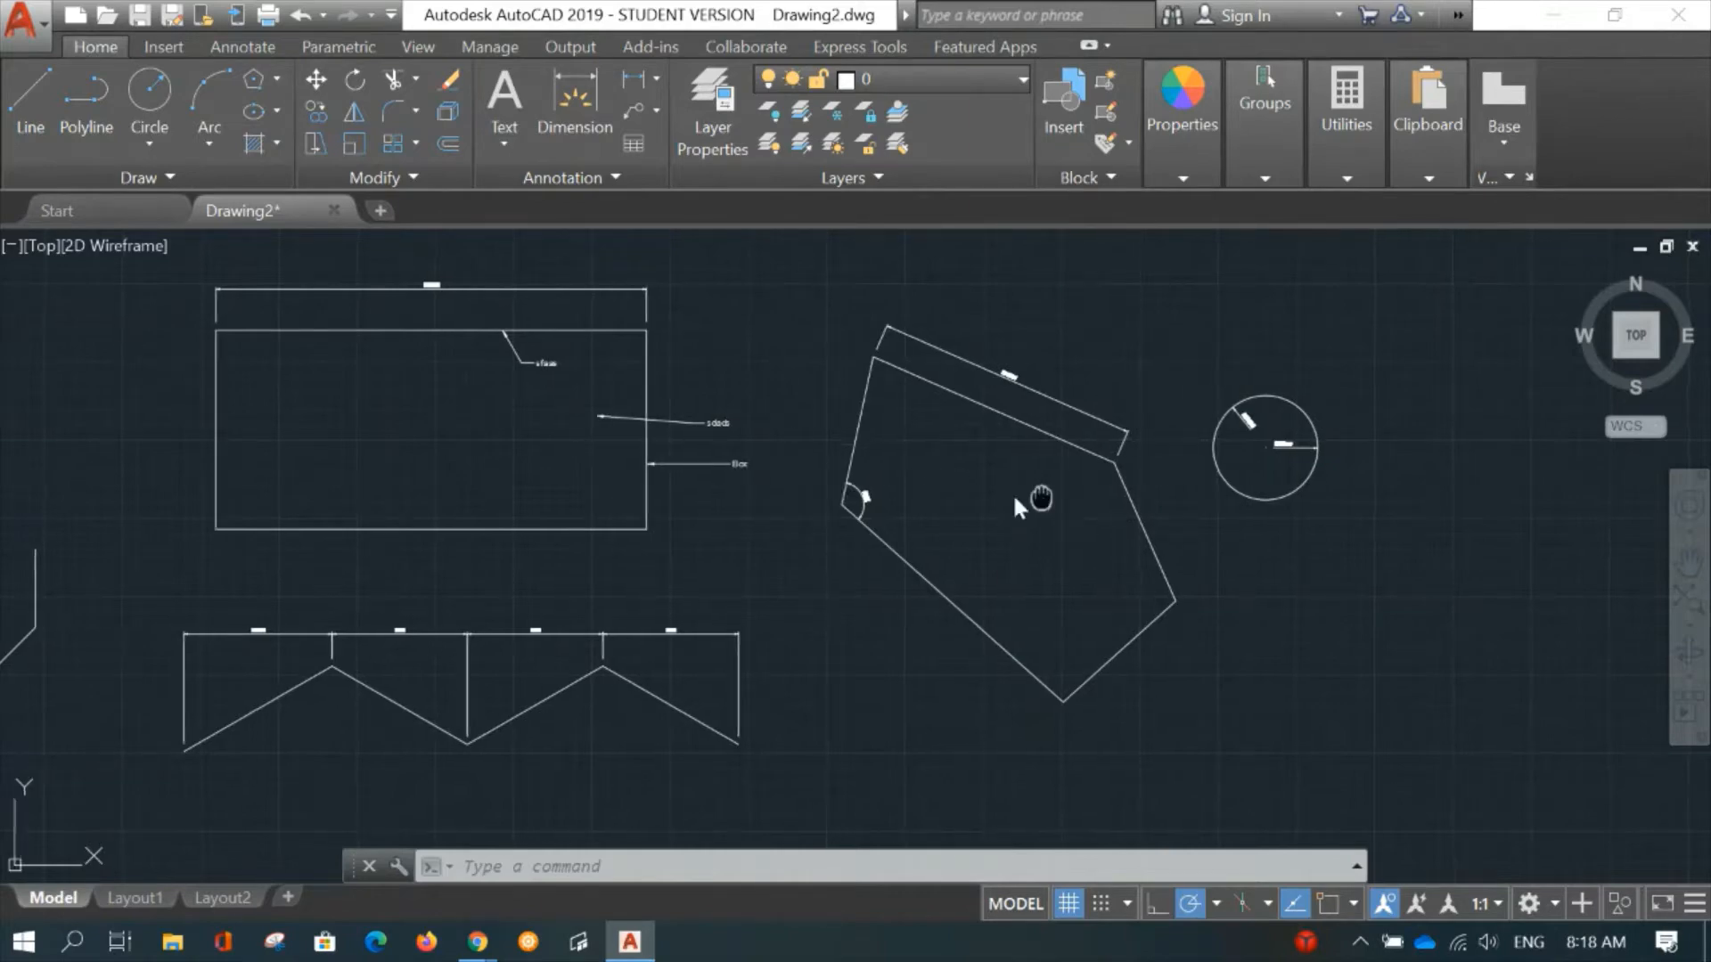
Draw an upright rectangle, slightly taller than wide, in the empty area to the right of the dimensioned circle.
middle_click_drag(1034, 496, 564, 451)
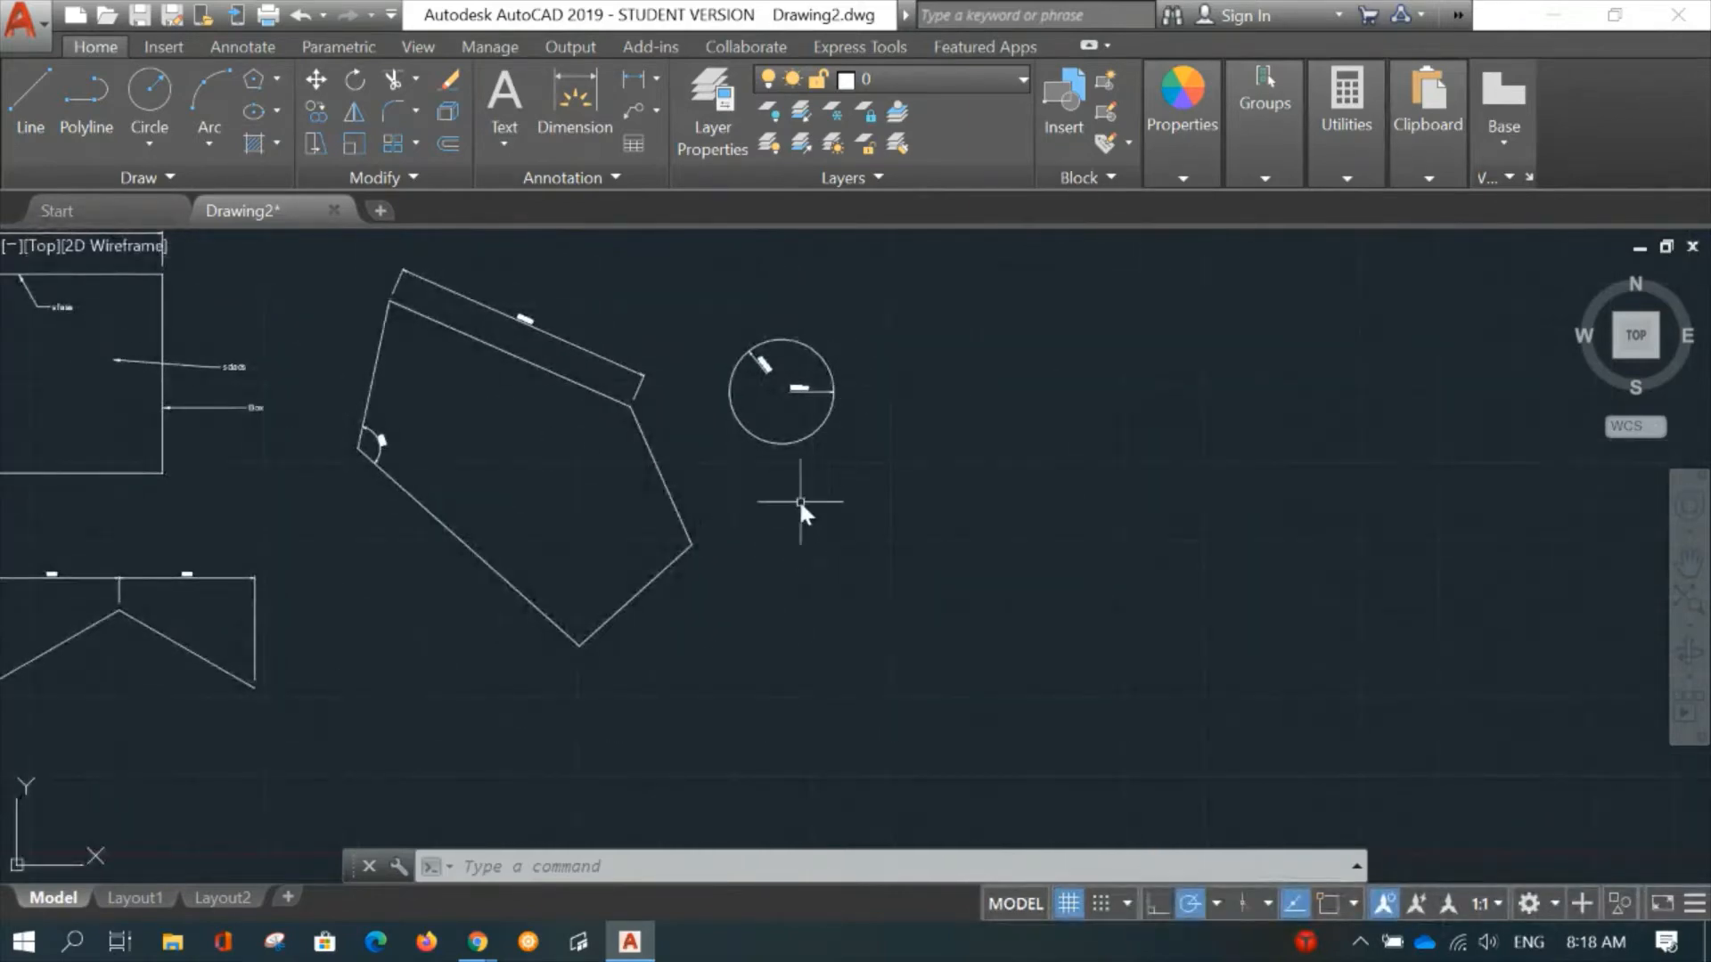
scroll(798, 499, "up", 2)
middle_click_drag(802, 496, 403, 467)
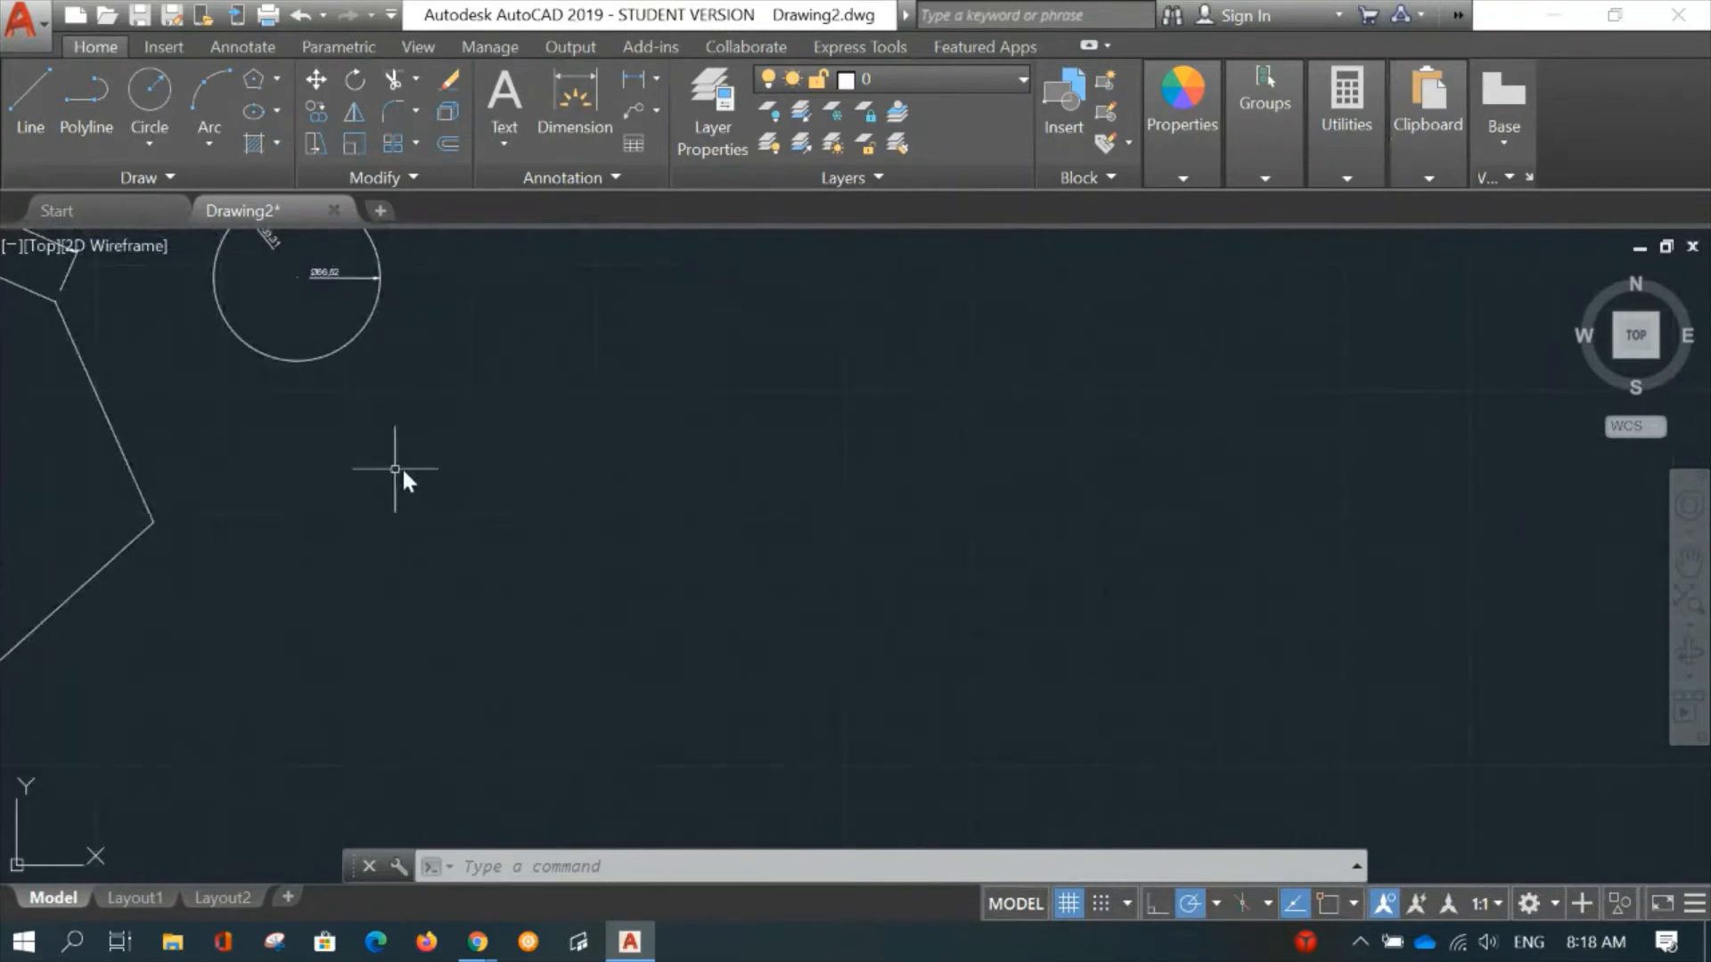
left_click(278, 79)
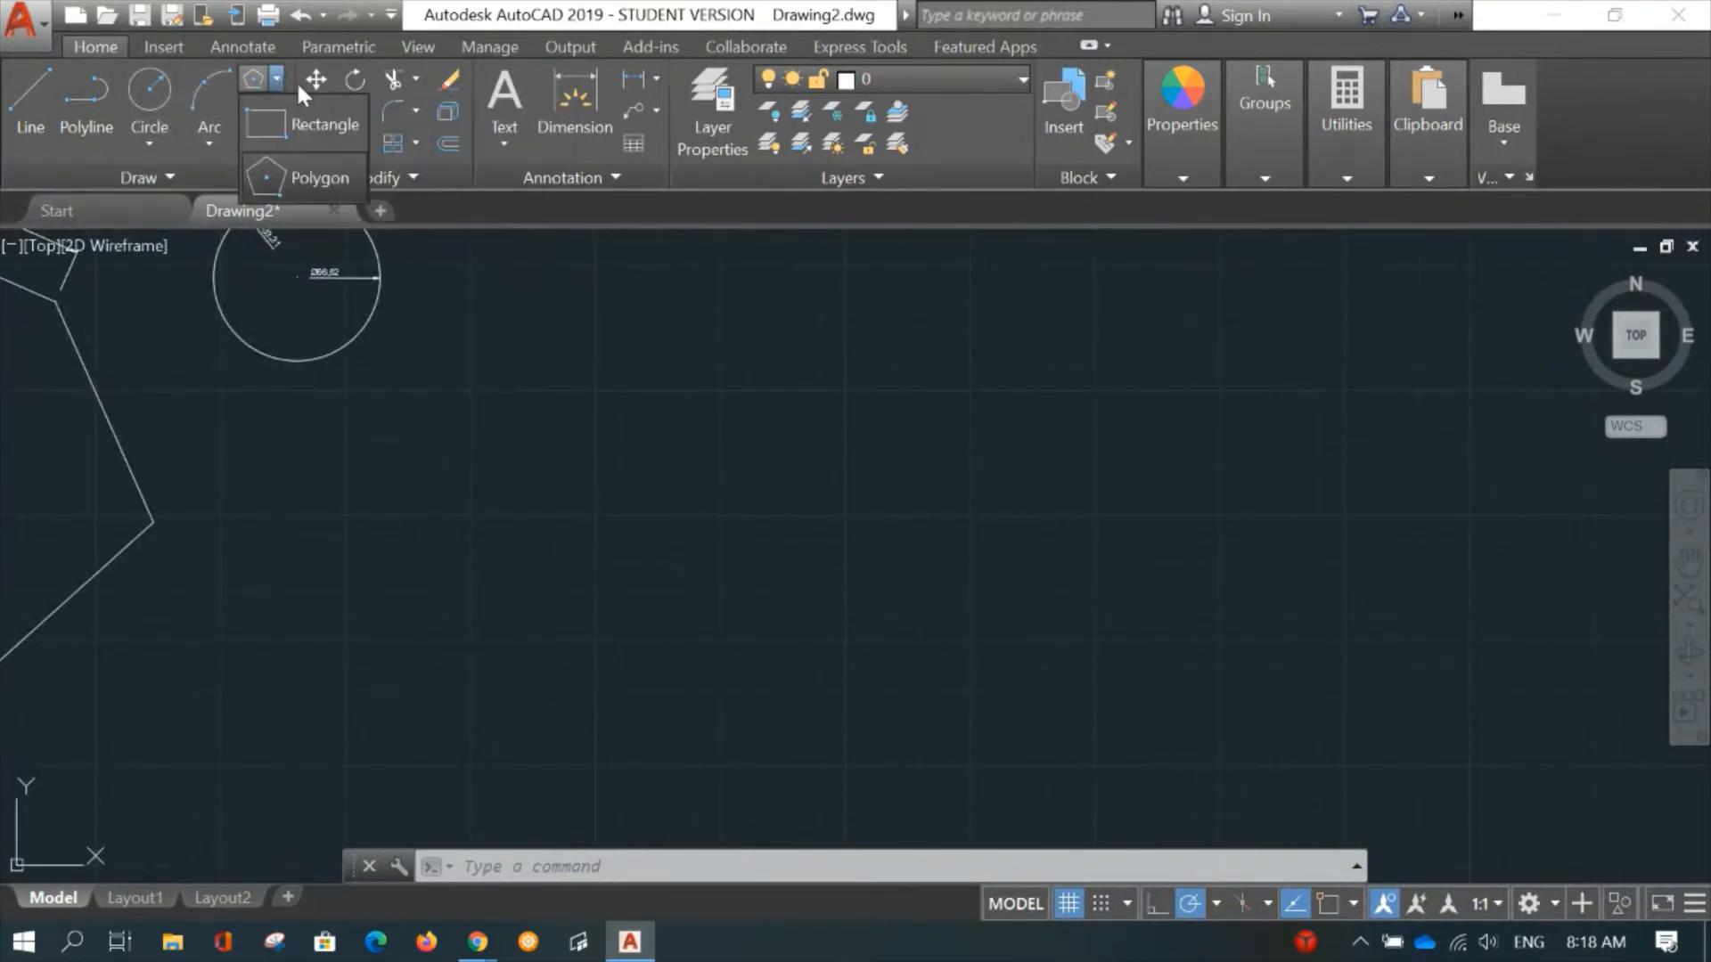
left_click(271, 120)
left_click(624, 331)
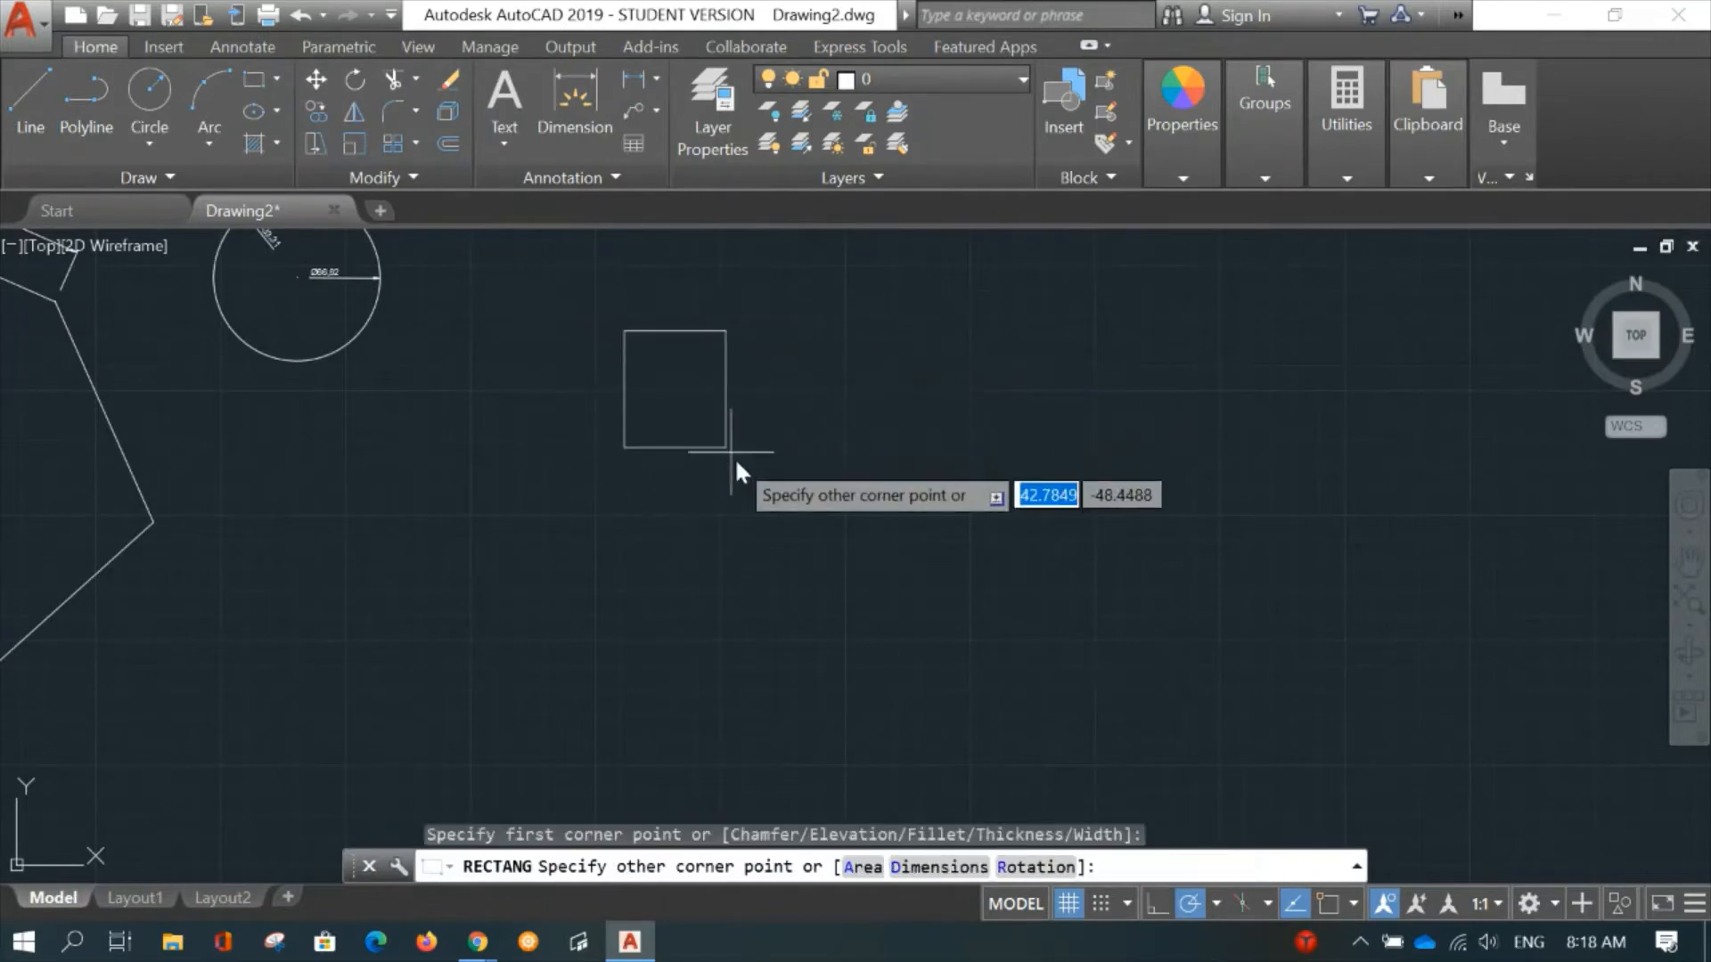
left_click(799, 551)
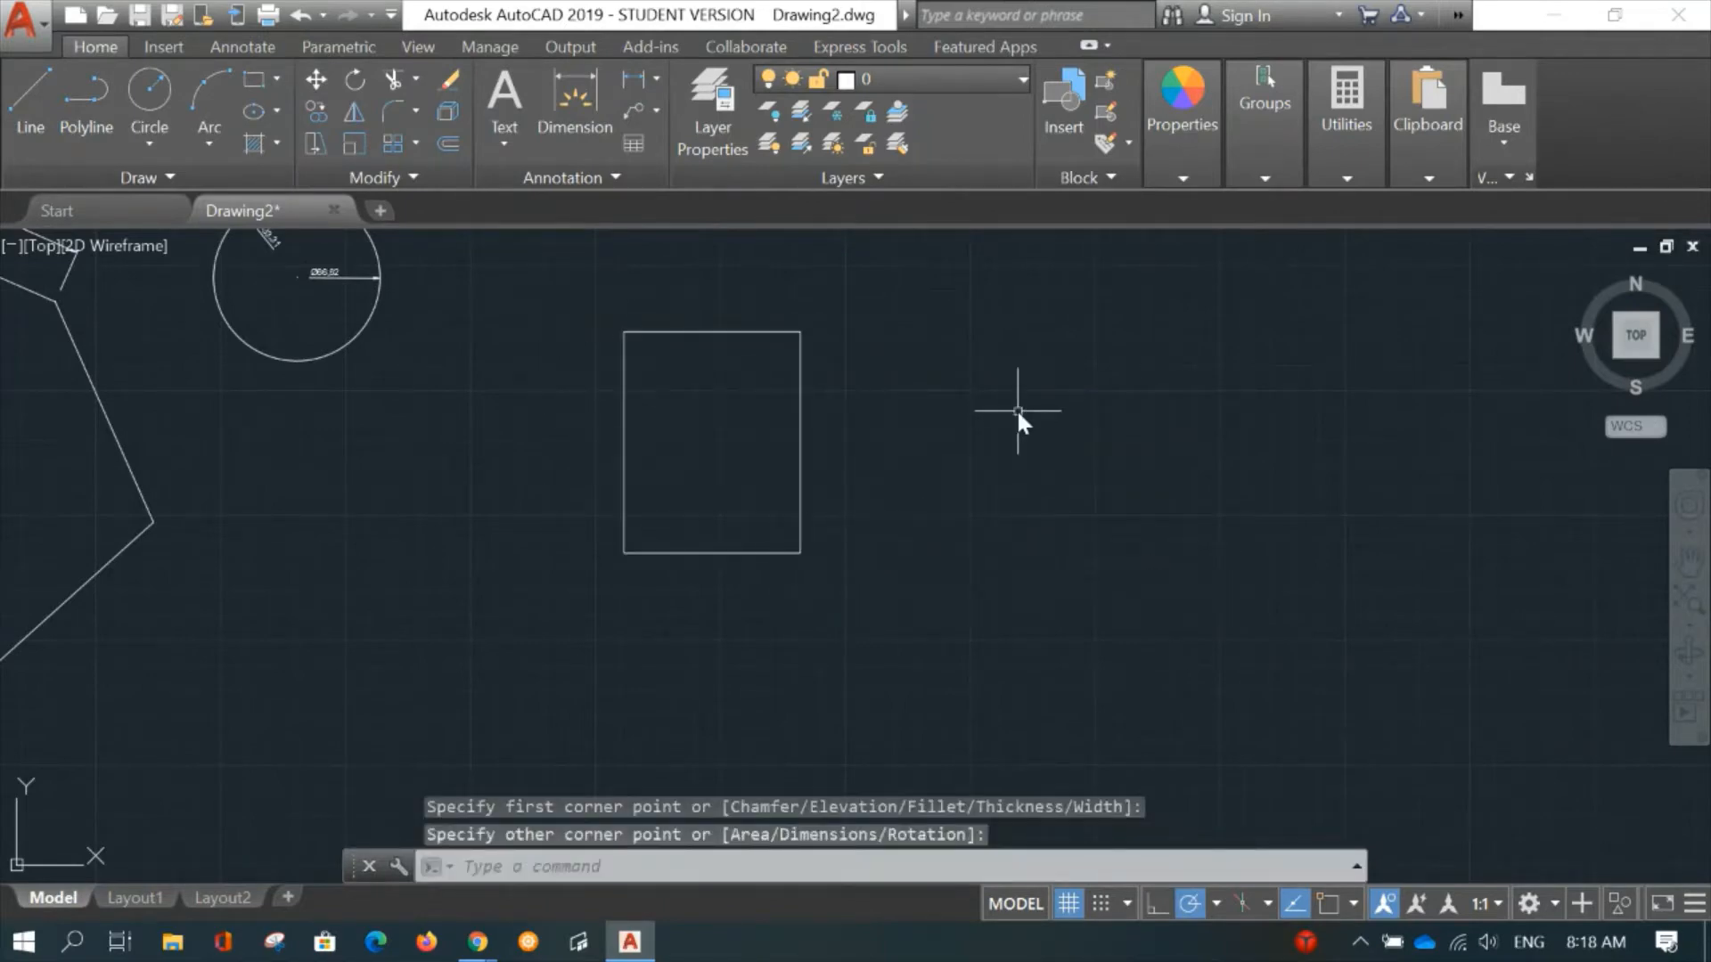
Turn on object snap and draw a vertical line between the midpoints of the rectangle's top and bottom edges.
type("l")
key("Return")
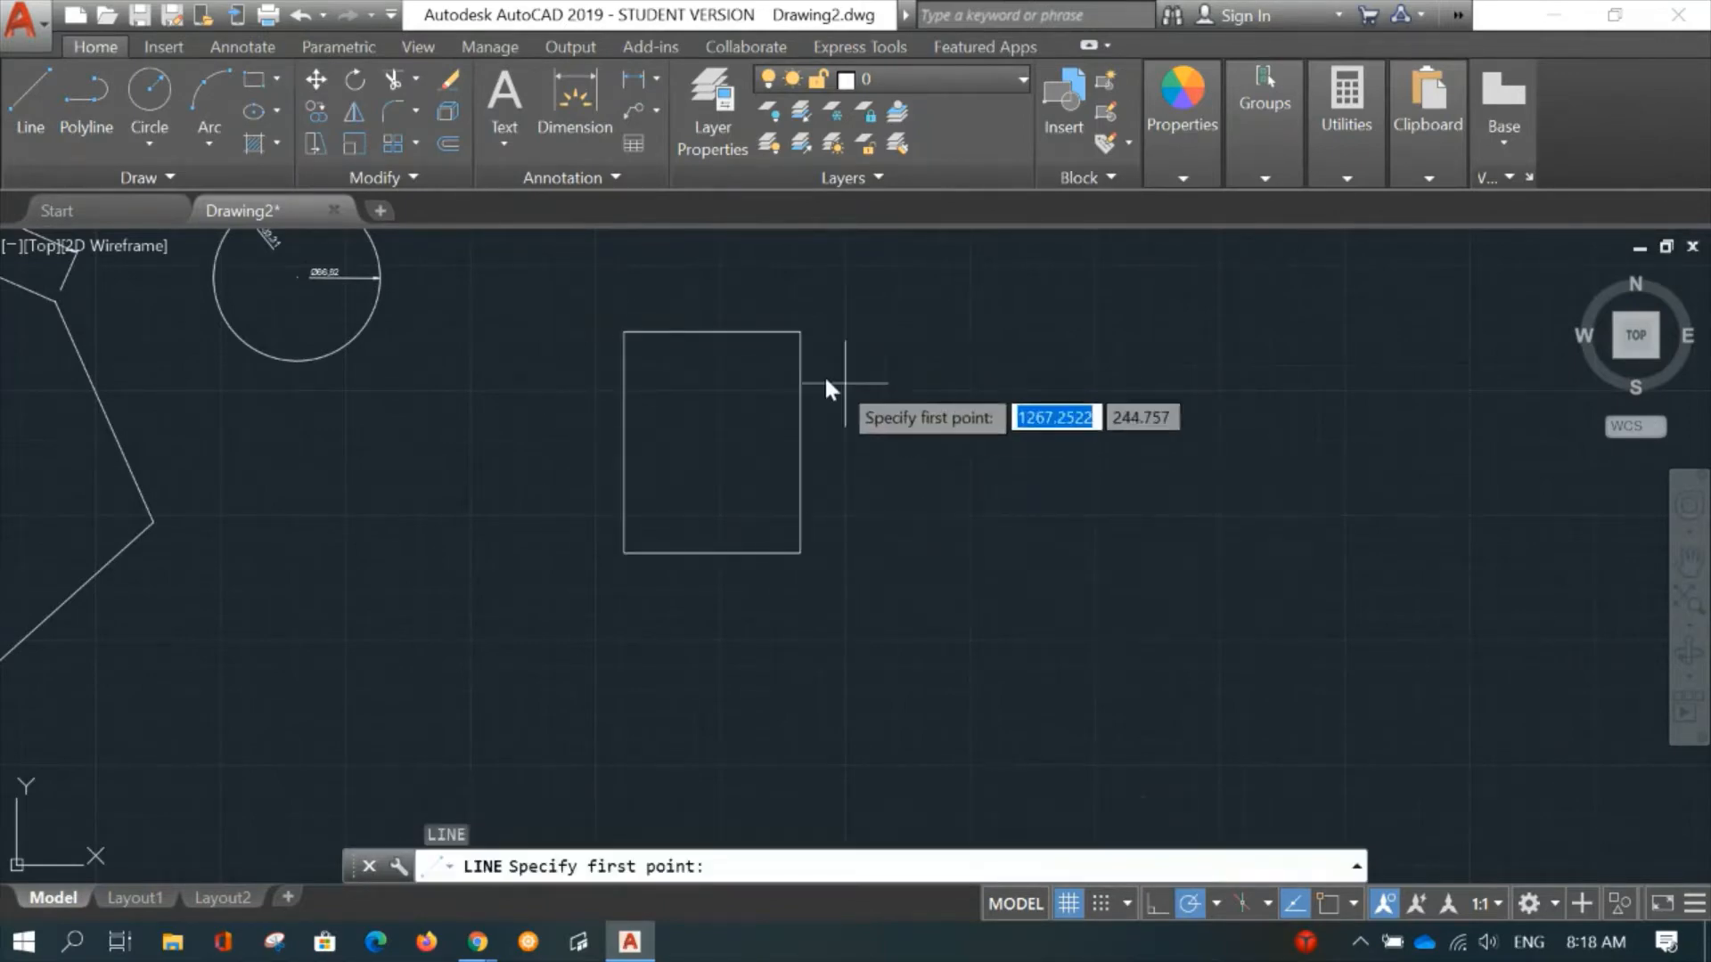
key("F3")
left_click(712, 331)
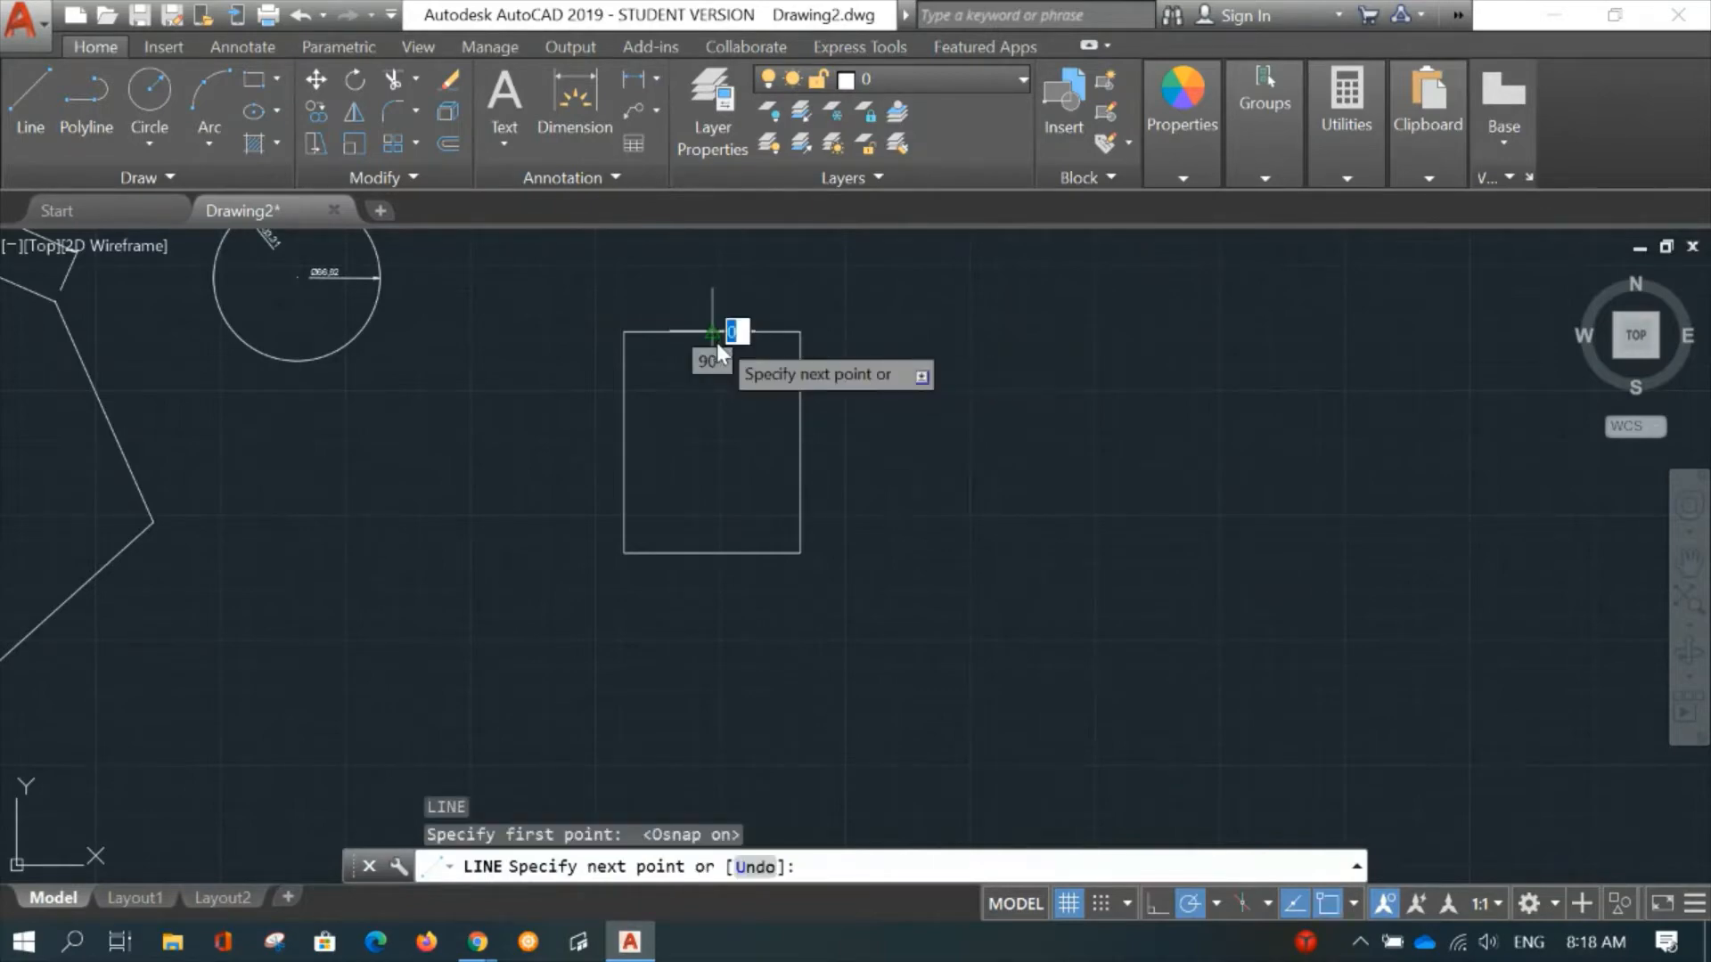
left_click(710, 550)
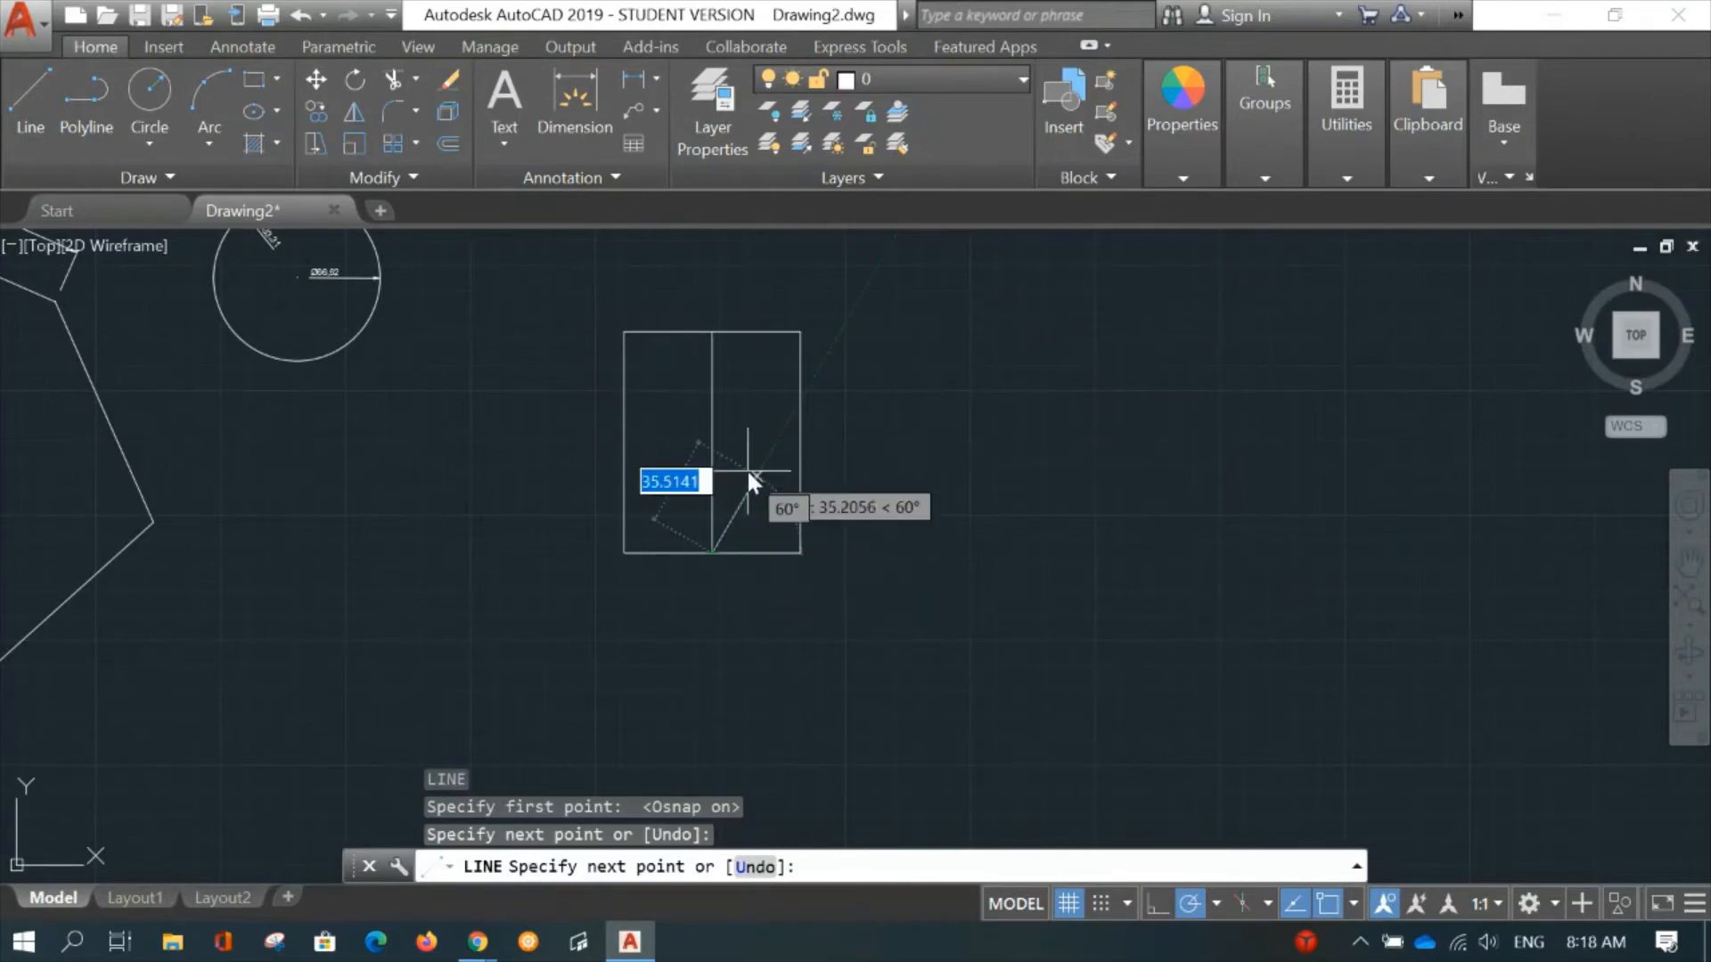
key("Return")
Draw a horizontal line between the midpoints of the rectangle's left and right edges.
key("Return")
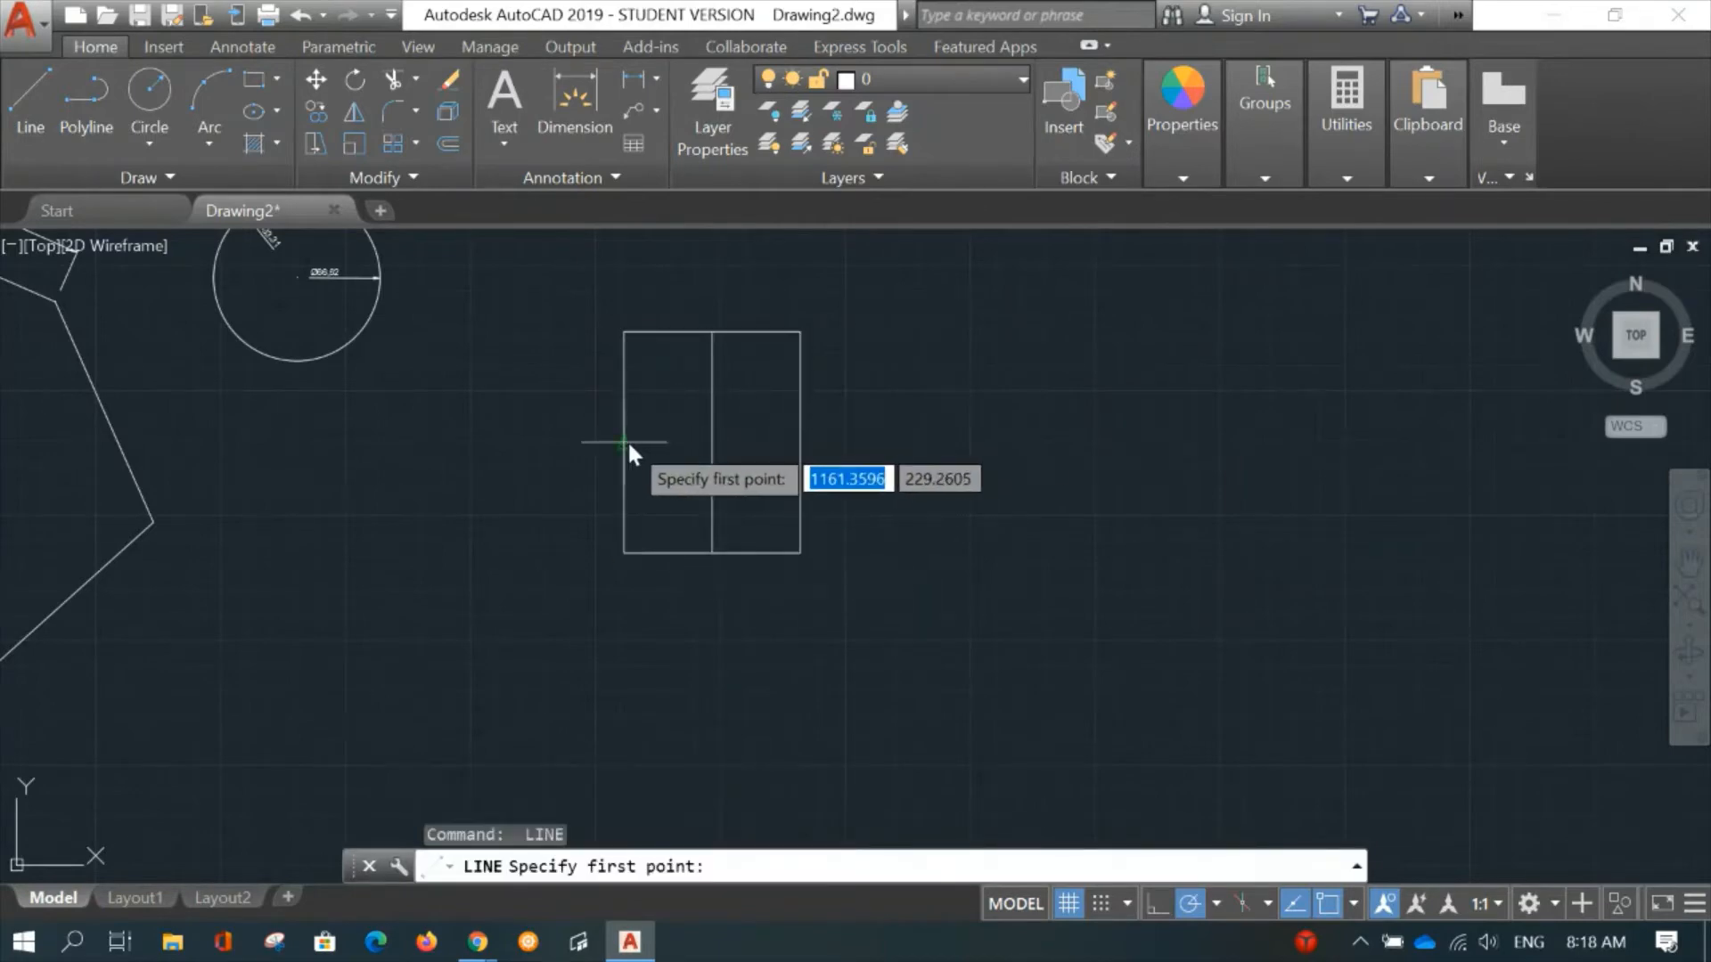
left_click(622, 442)
left_click(800, 442)
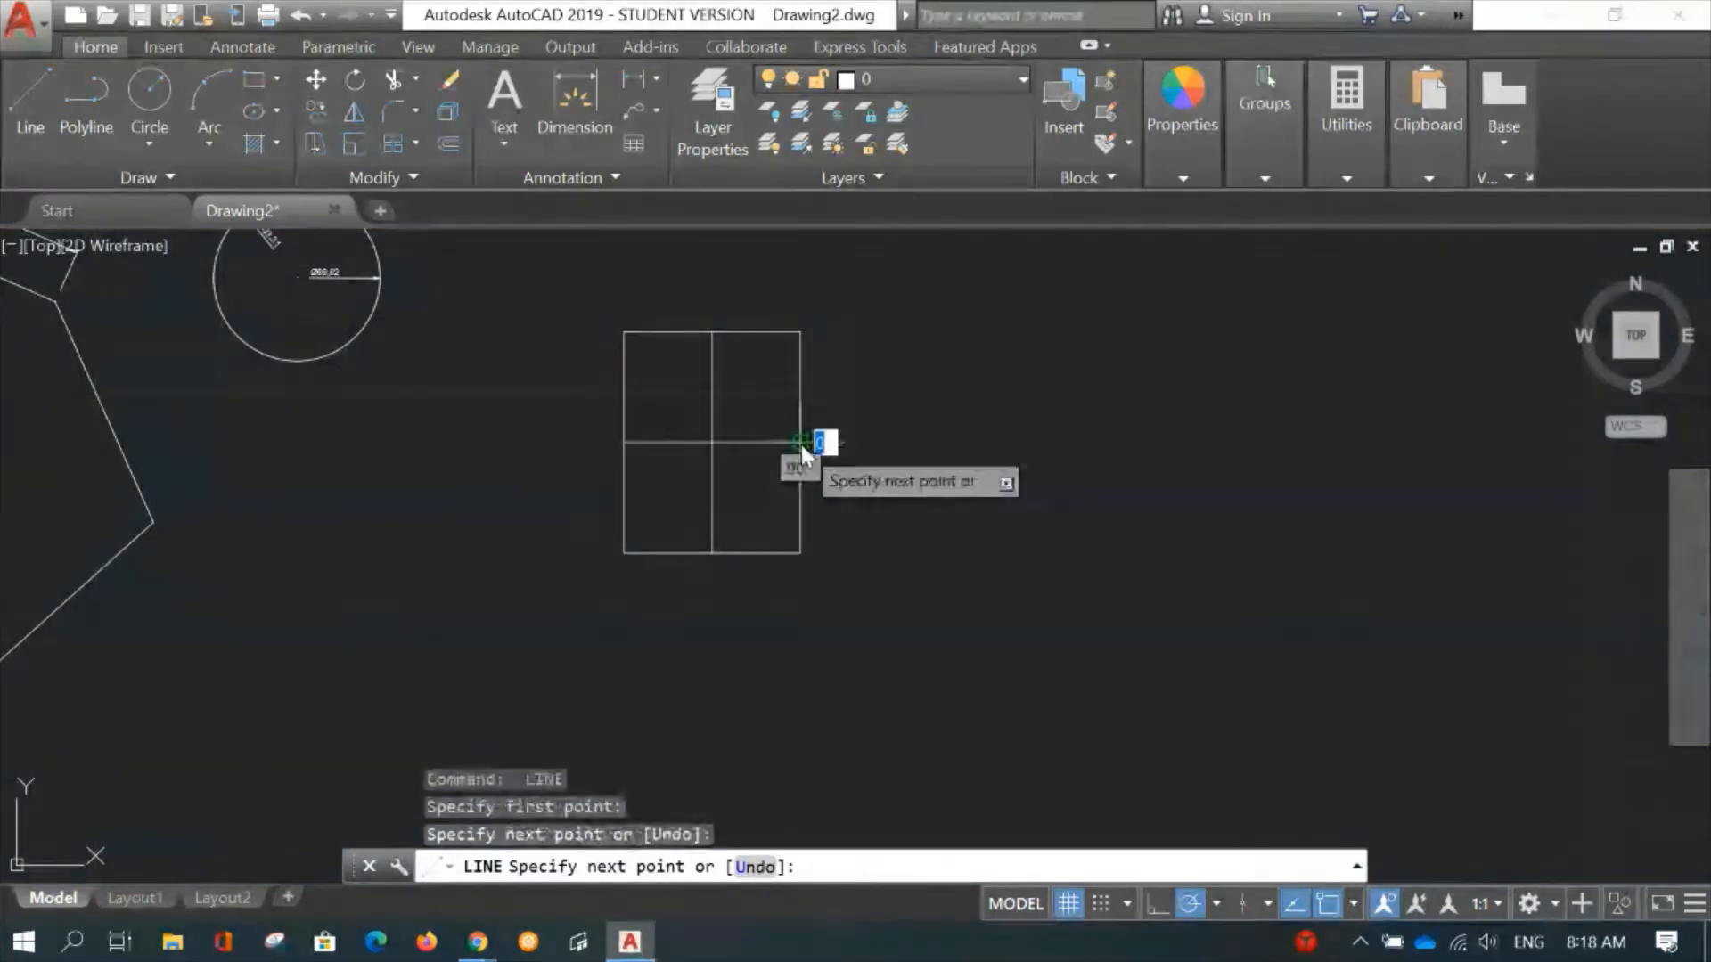
key("Return")
Draw a 3-Point arc from the rectangle's top-left corner through its top-right corner, ending just beyond it.
middle_click_drag(902, 392, 901, 564)
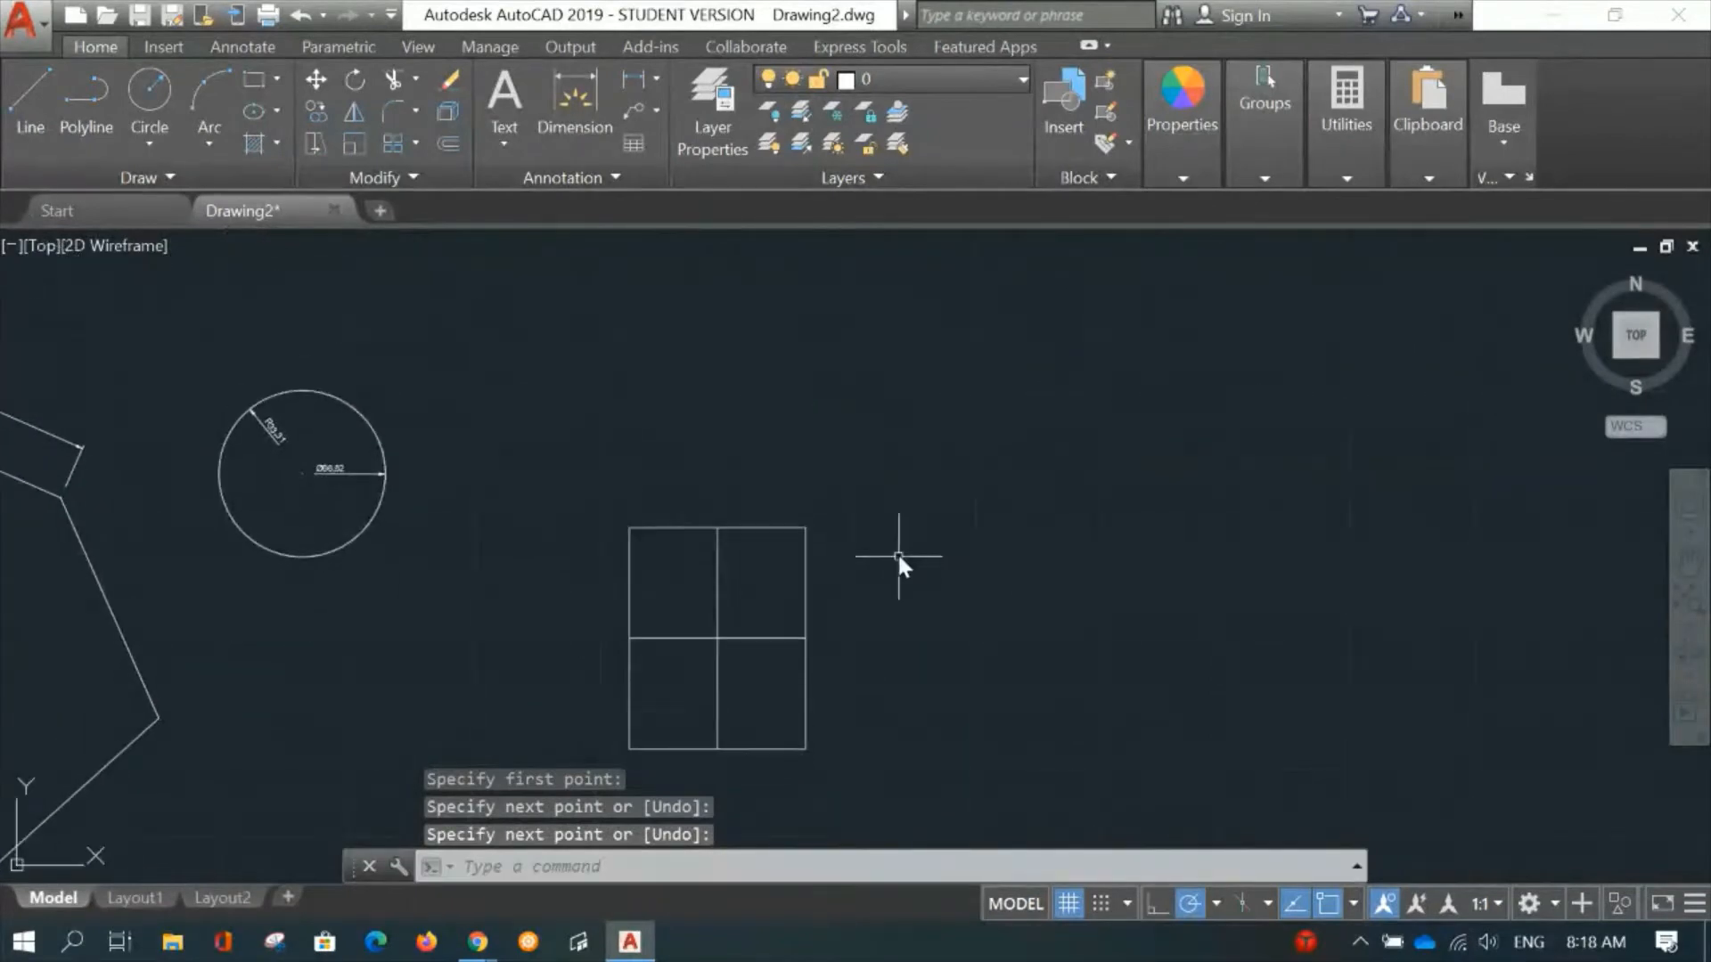
left_click(203, 117)
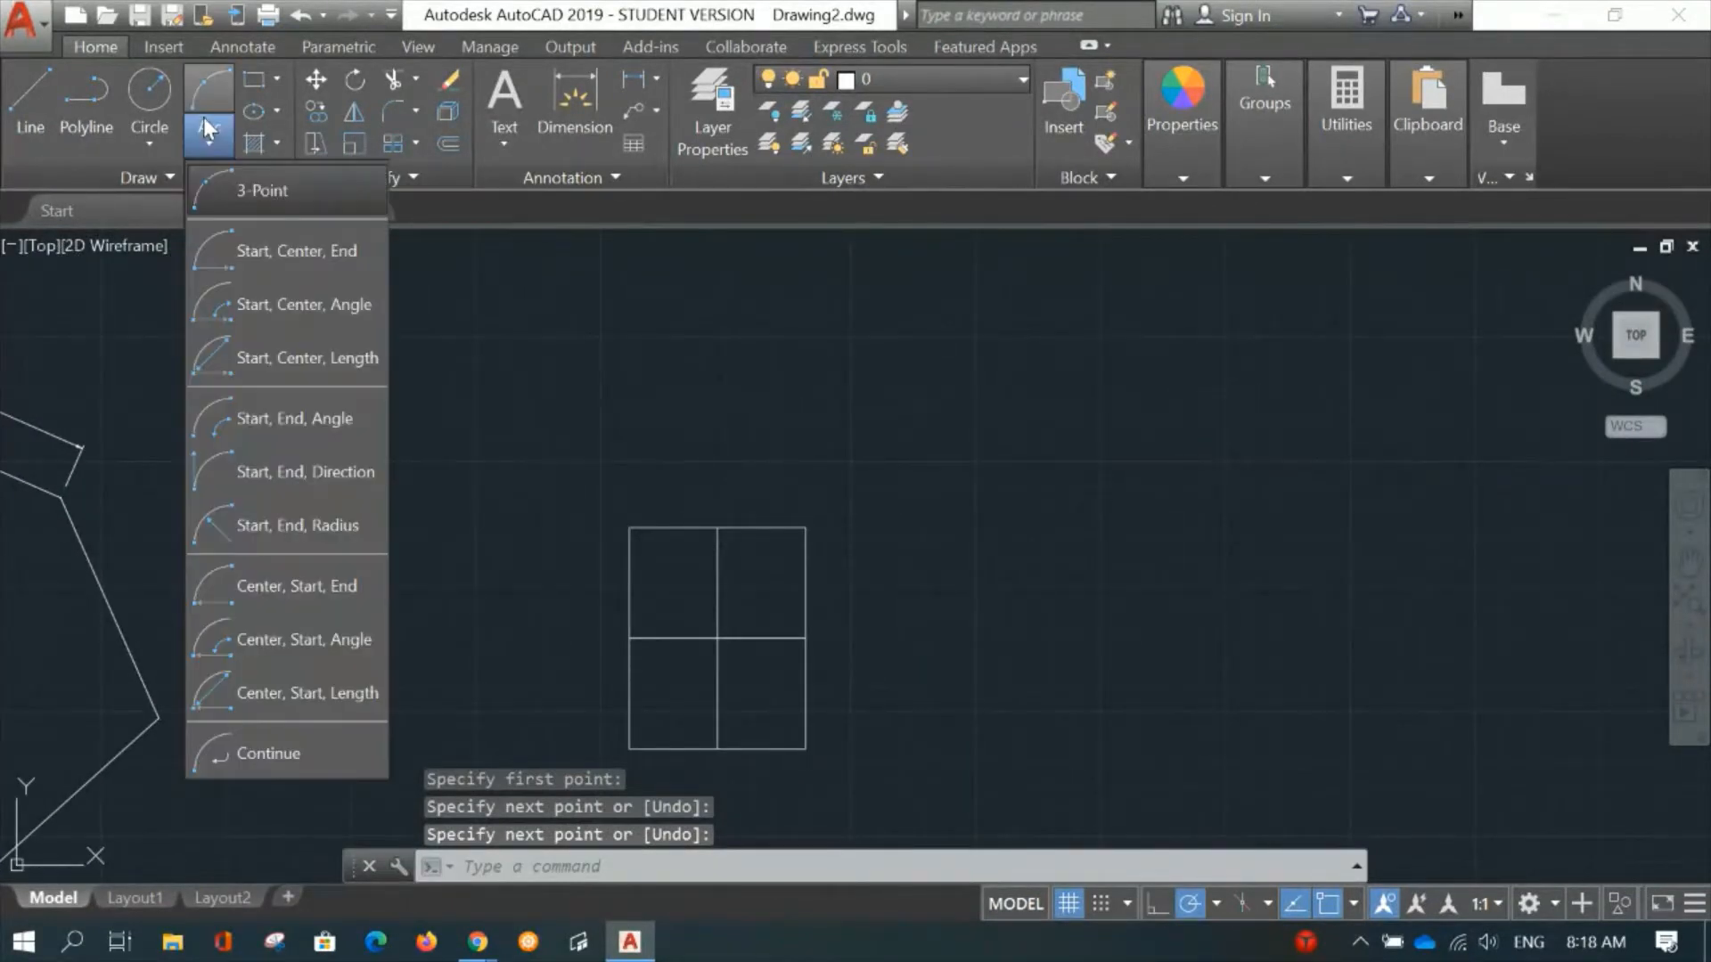
left_click(216, 178)
left_click(625, 528)
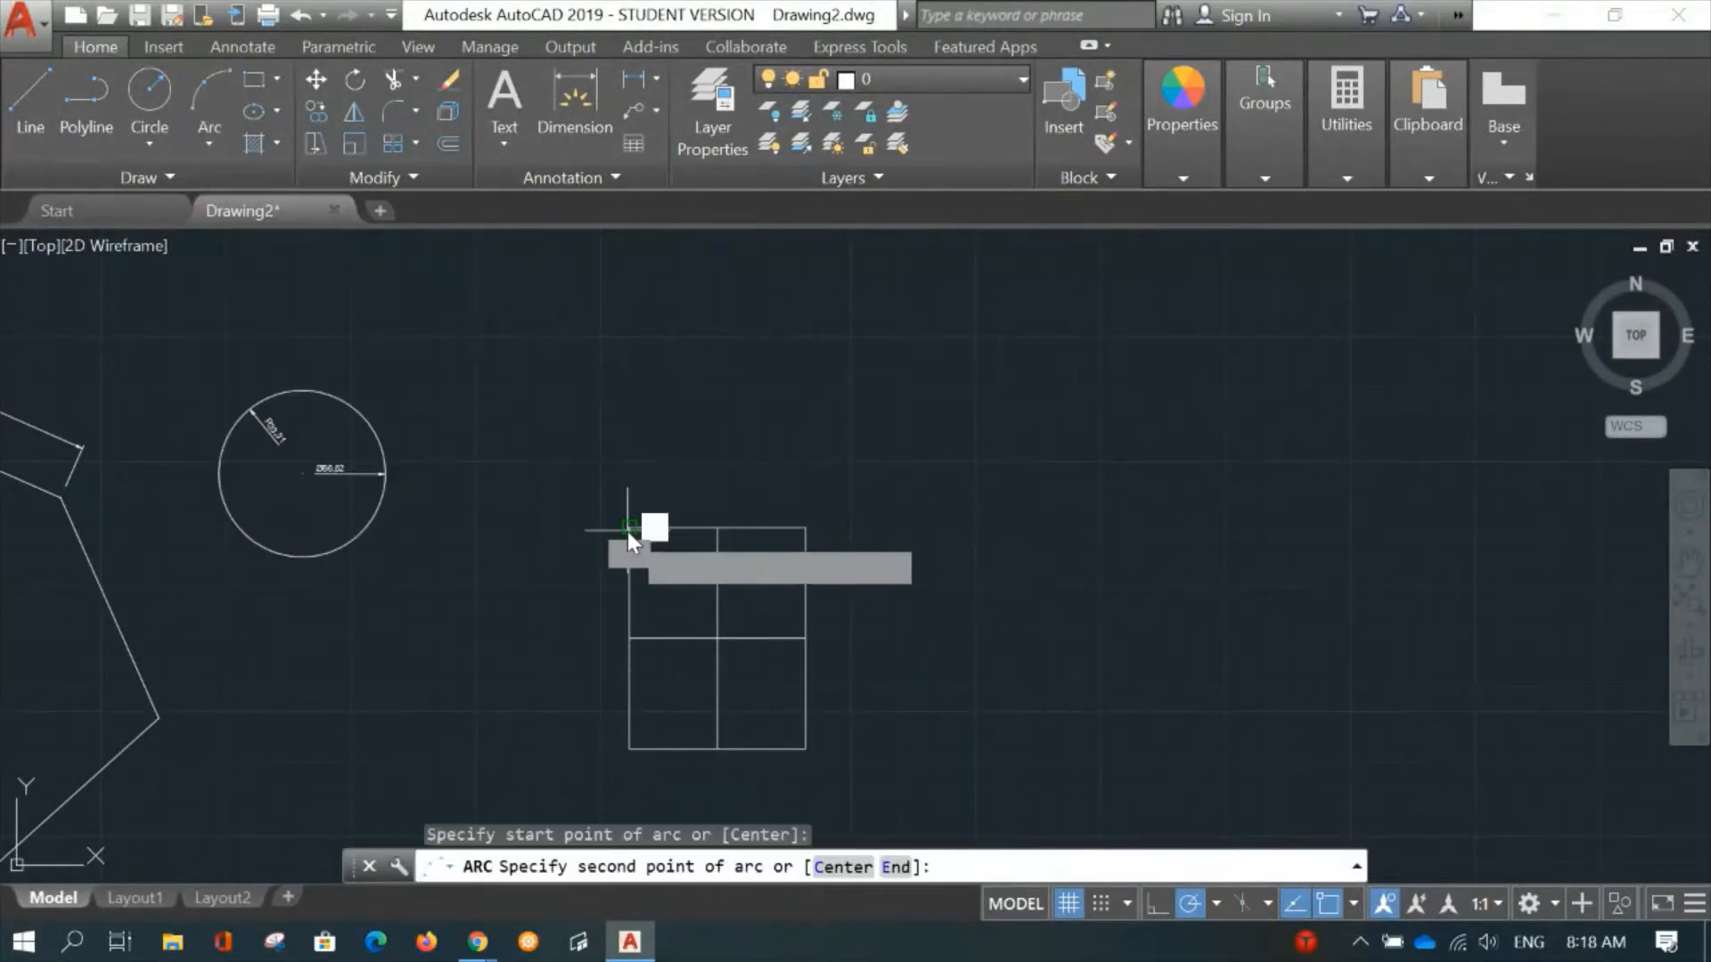
left_click(806, 526)
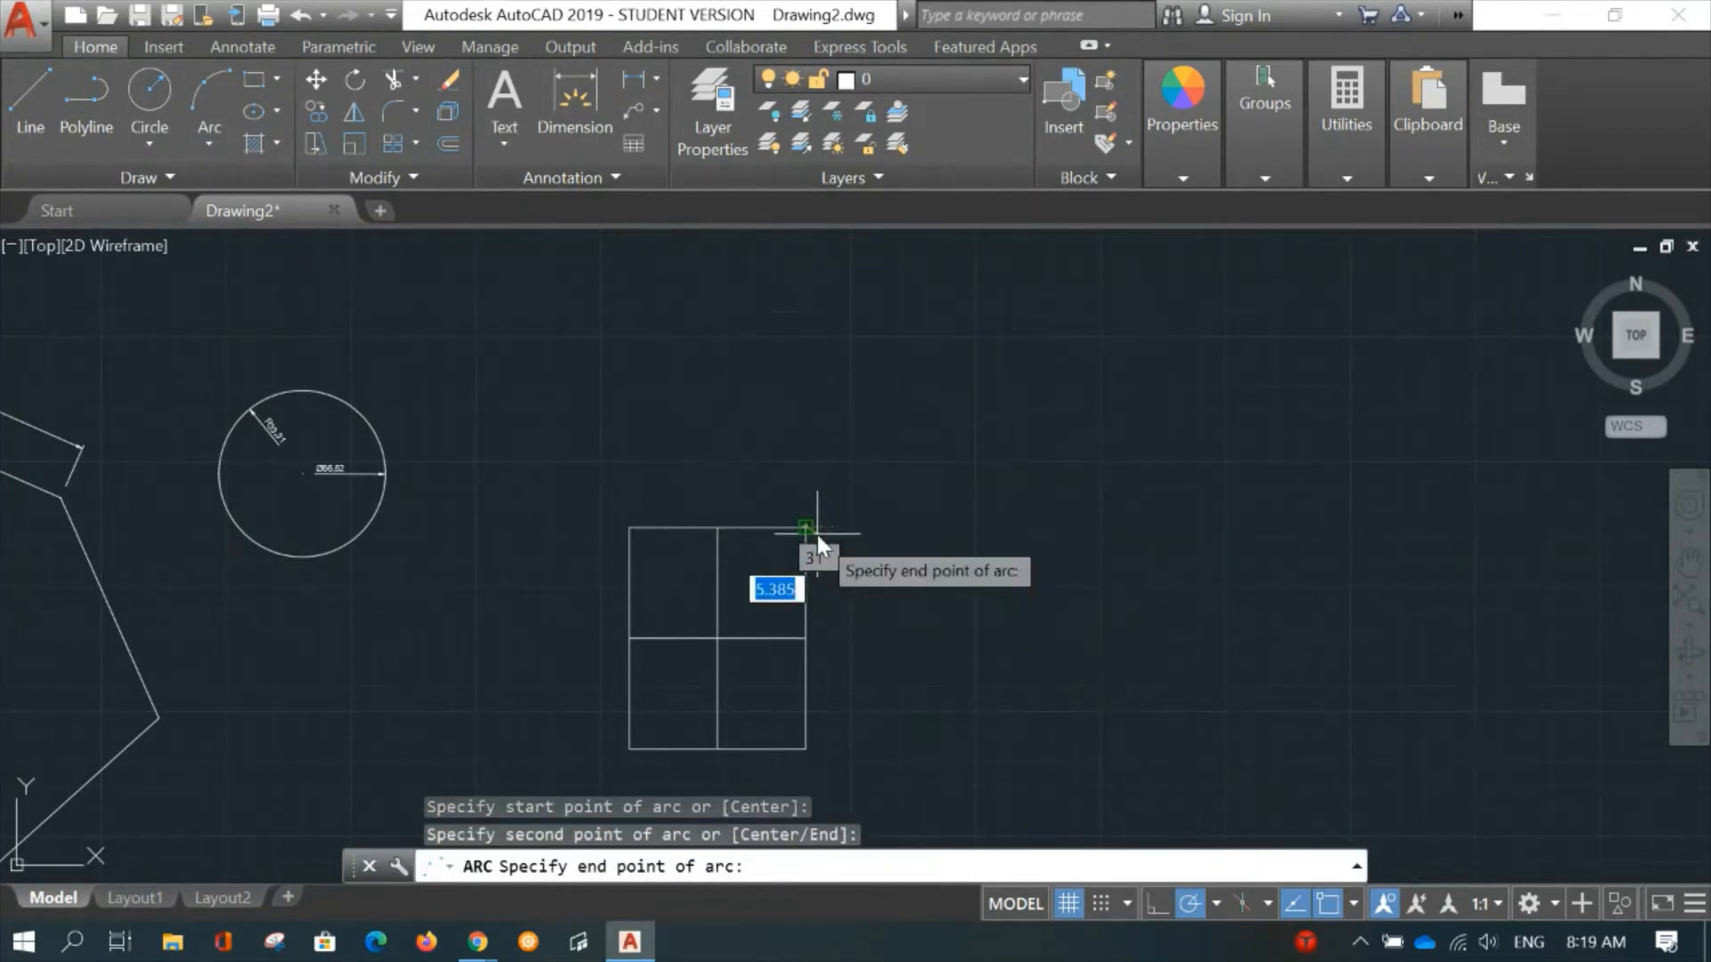
left_click(857, 568)
Reshape the arc so its right end sits on the rectangle's top-right corner and its midpoint rises higher above the top edge.
left_click(848, 561)
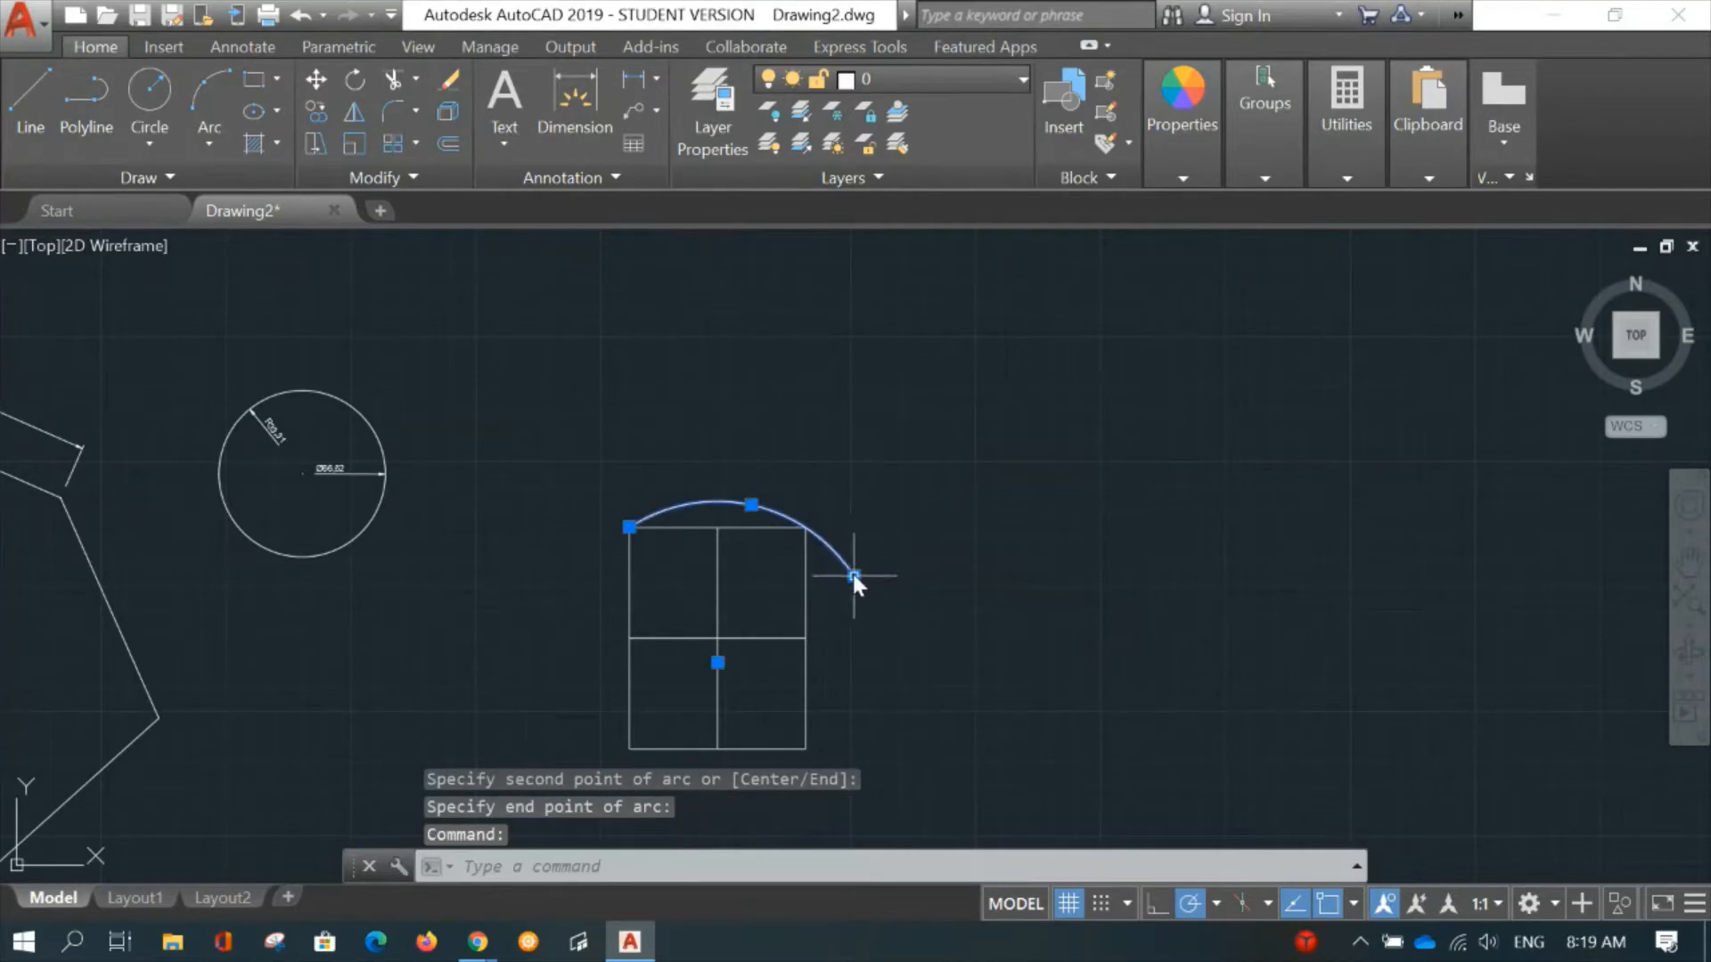
left_click(855, 570)
left_click(796, 533)
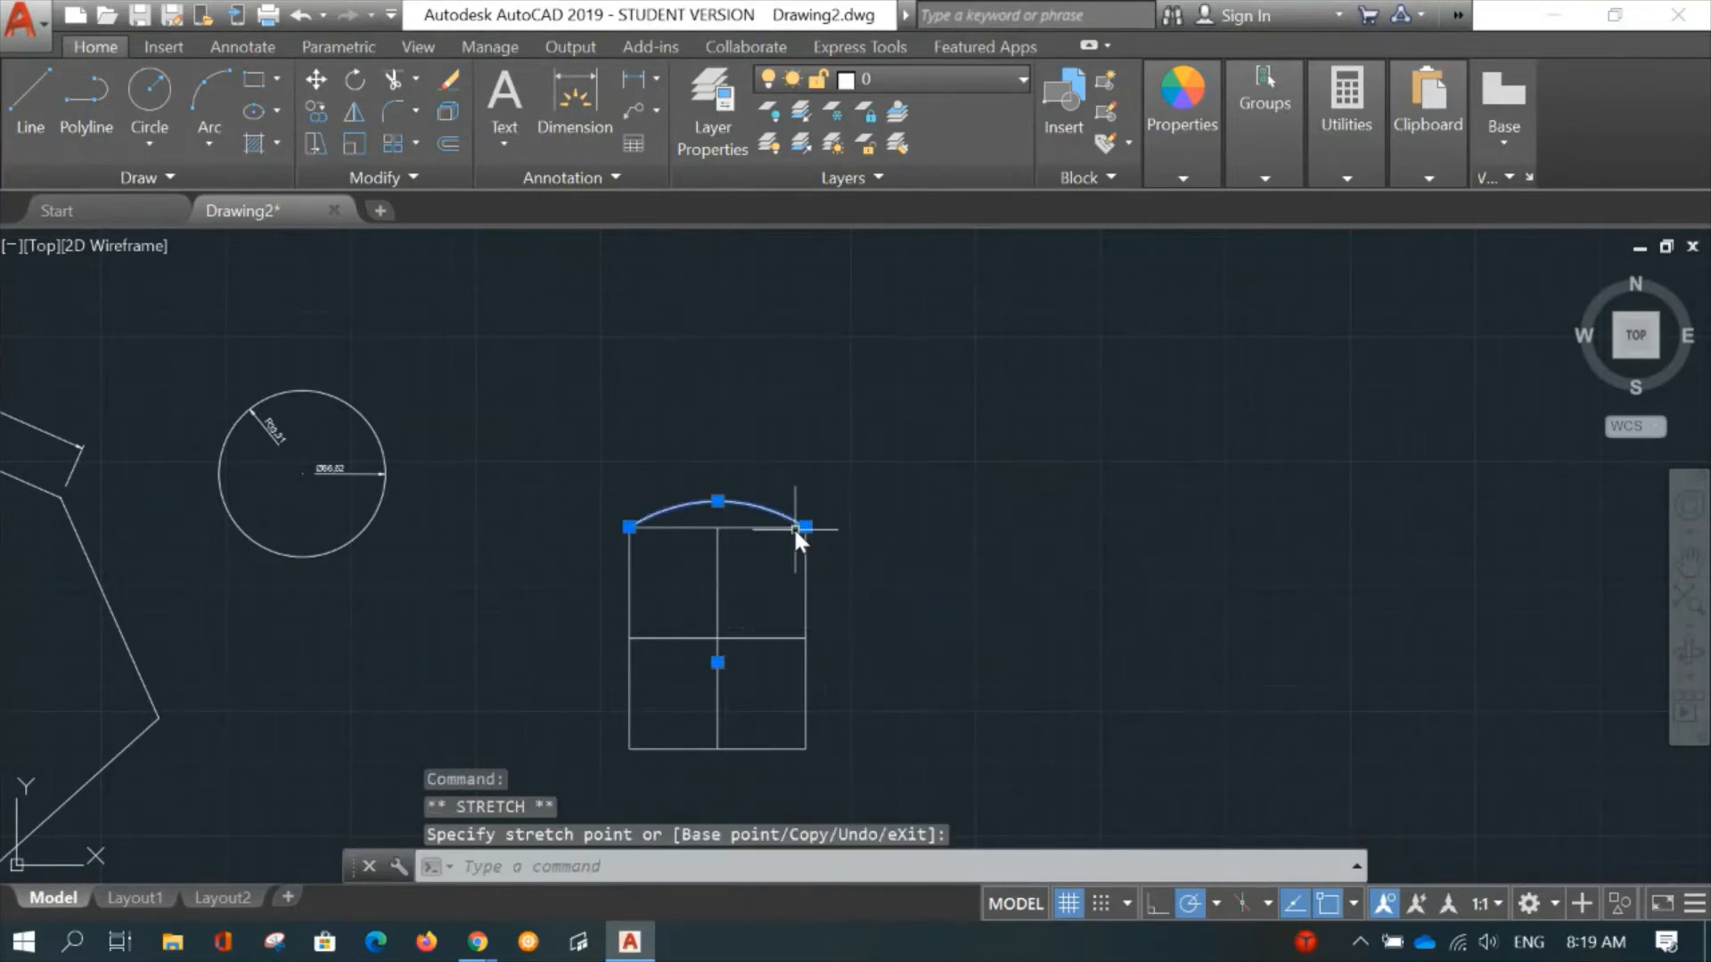
left_click(717, 465)
key("Escape")
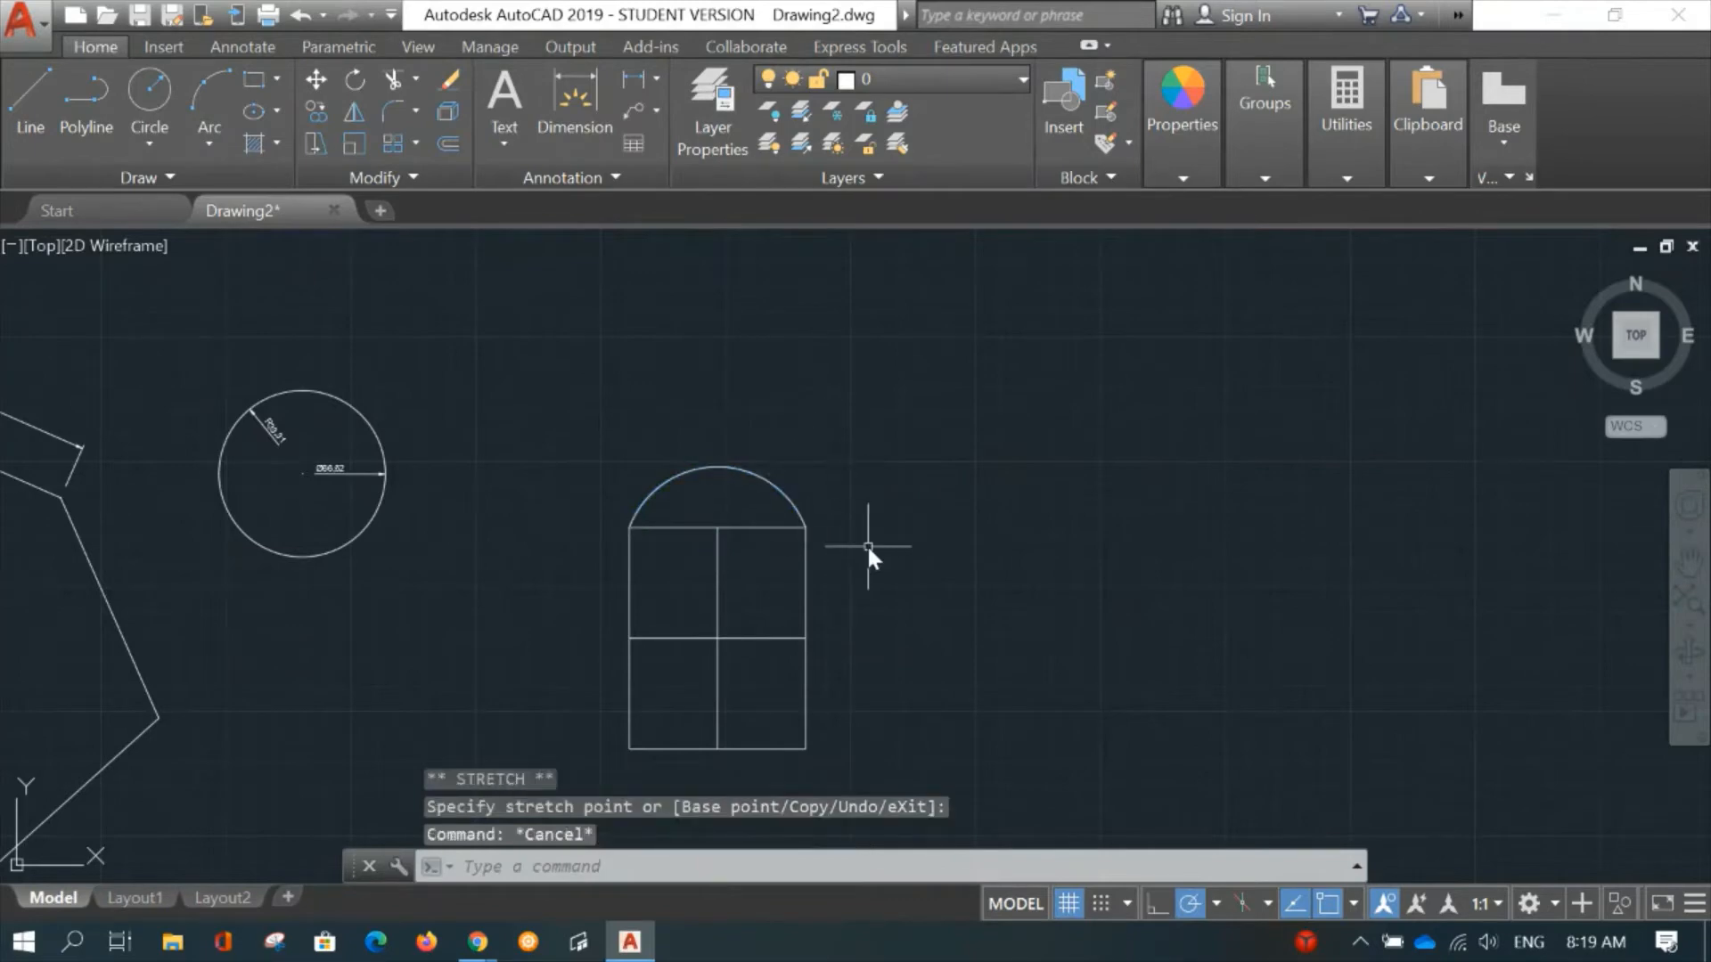
Start a block definition named Window 1 with its base point at the window's lower-left corner.
middle_click_drag(900, 570, 916, 483)
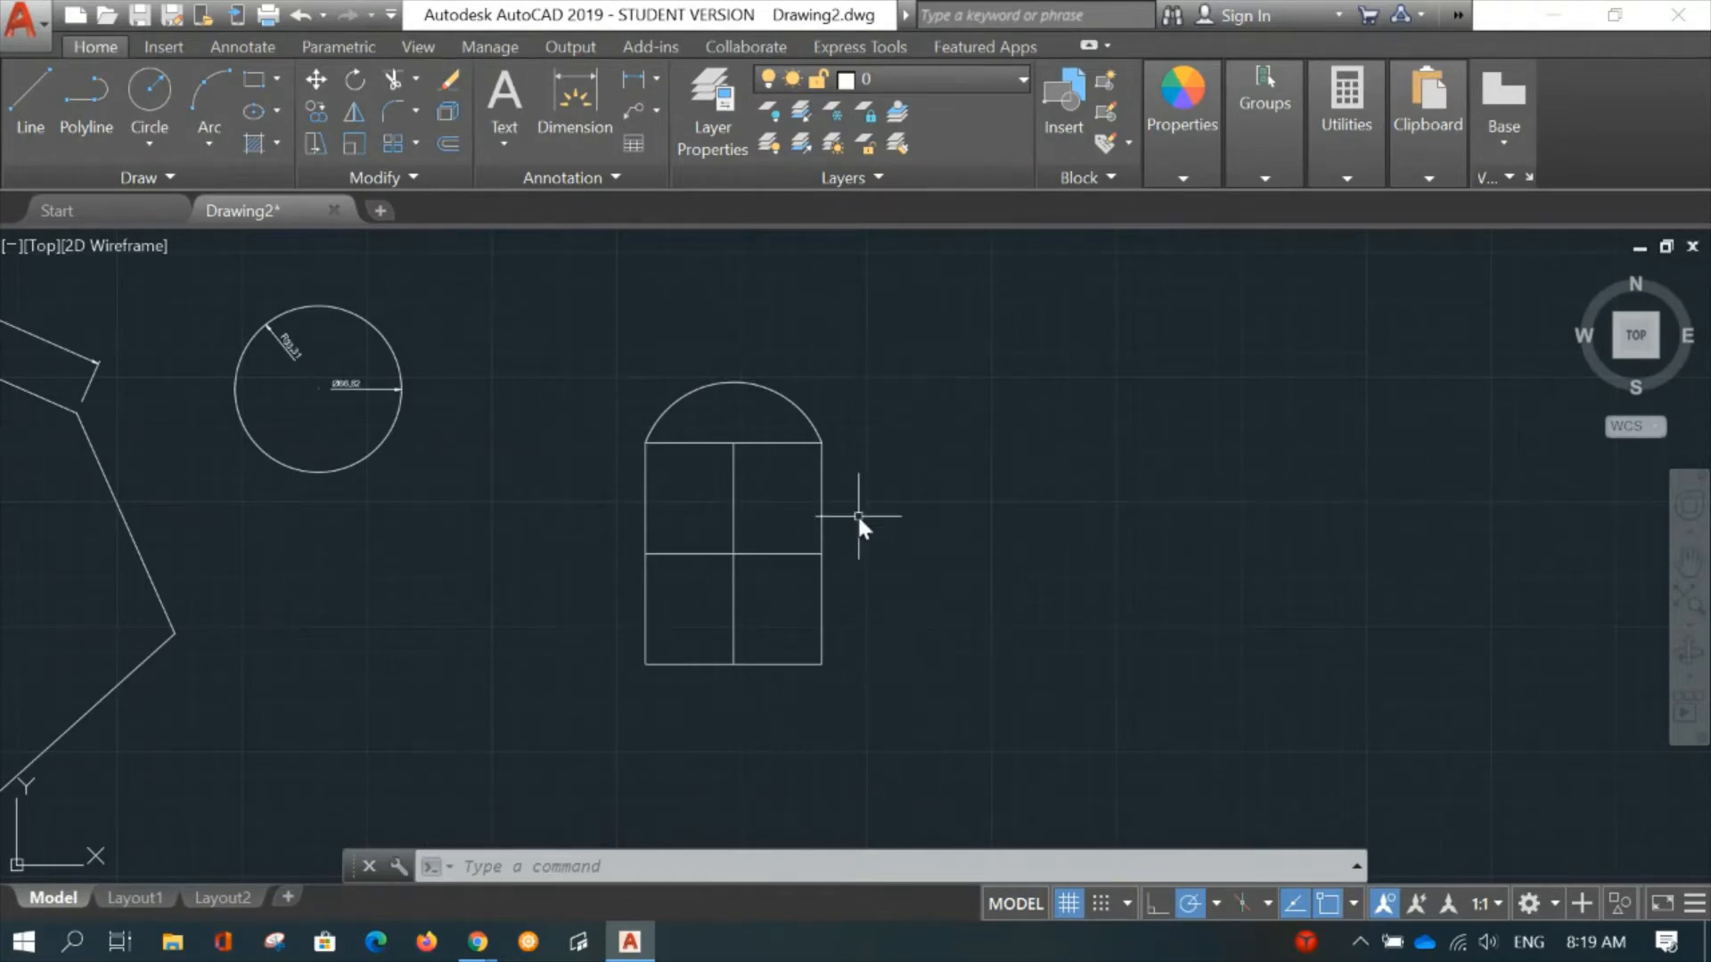
left_click(1106, 85)
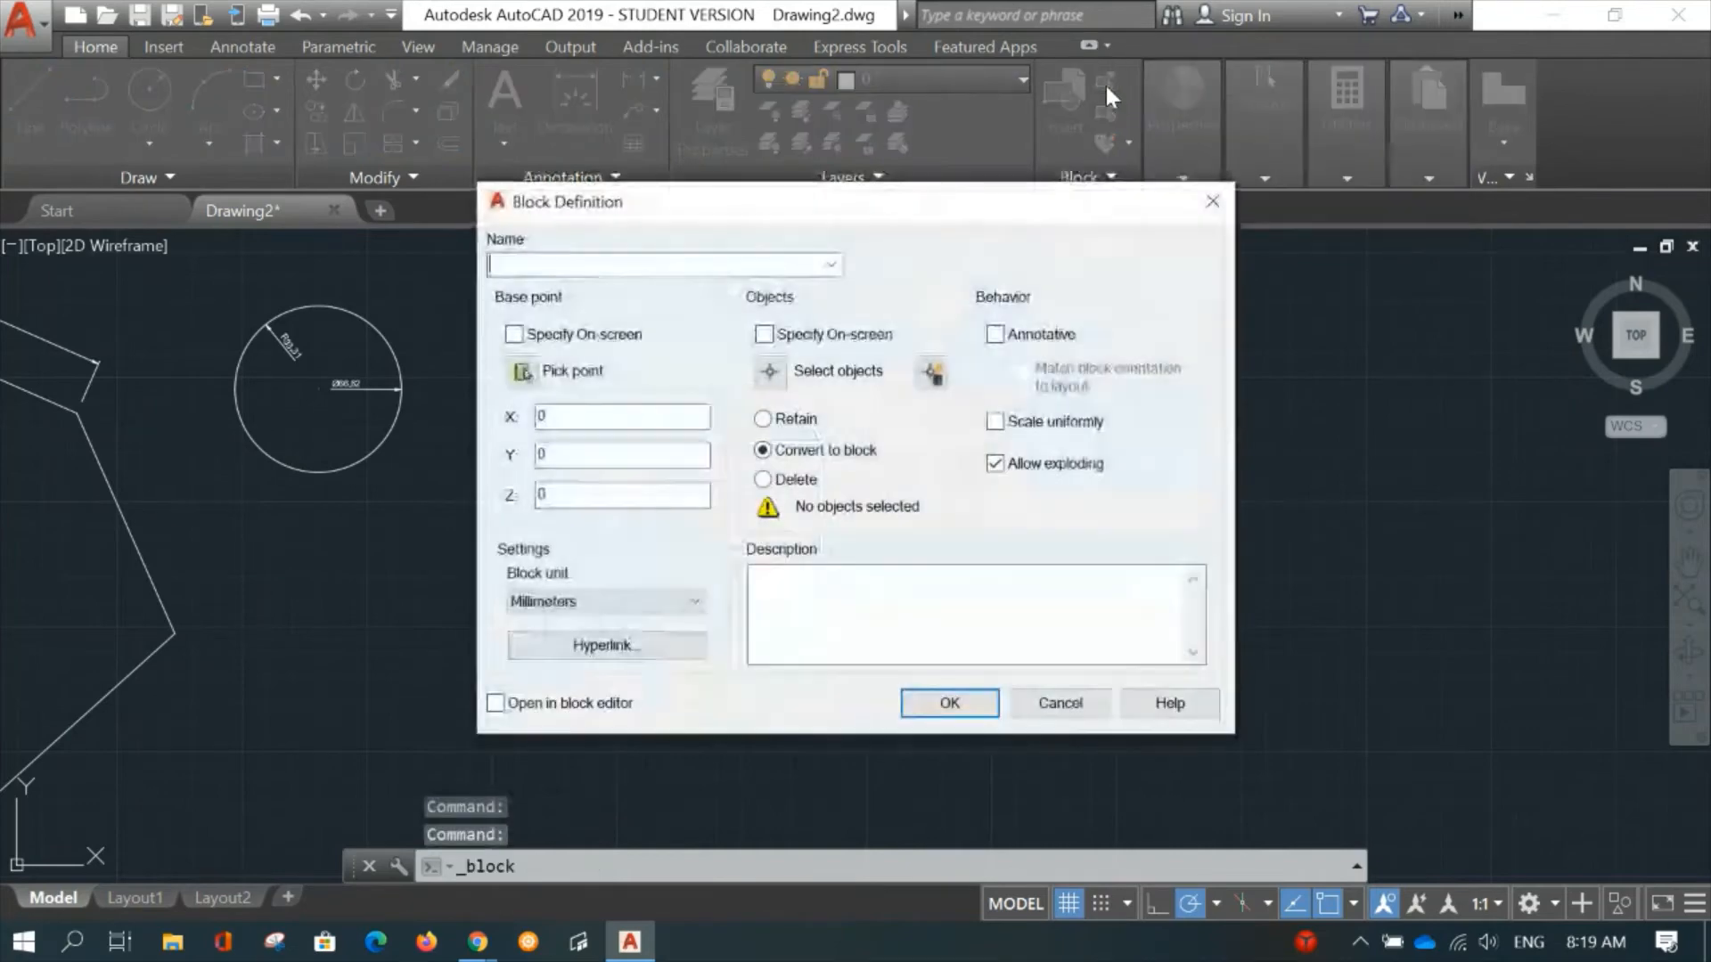
left_click_drag(752, 210, 1090, 187)
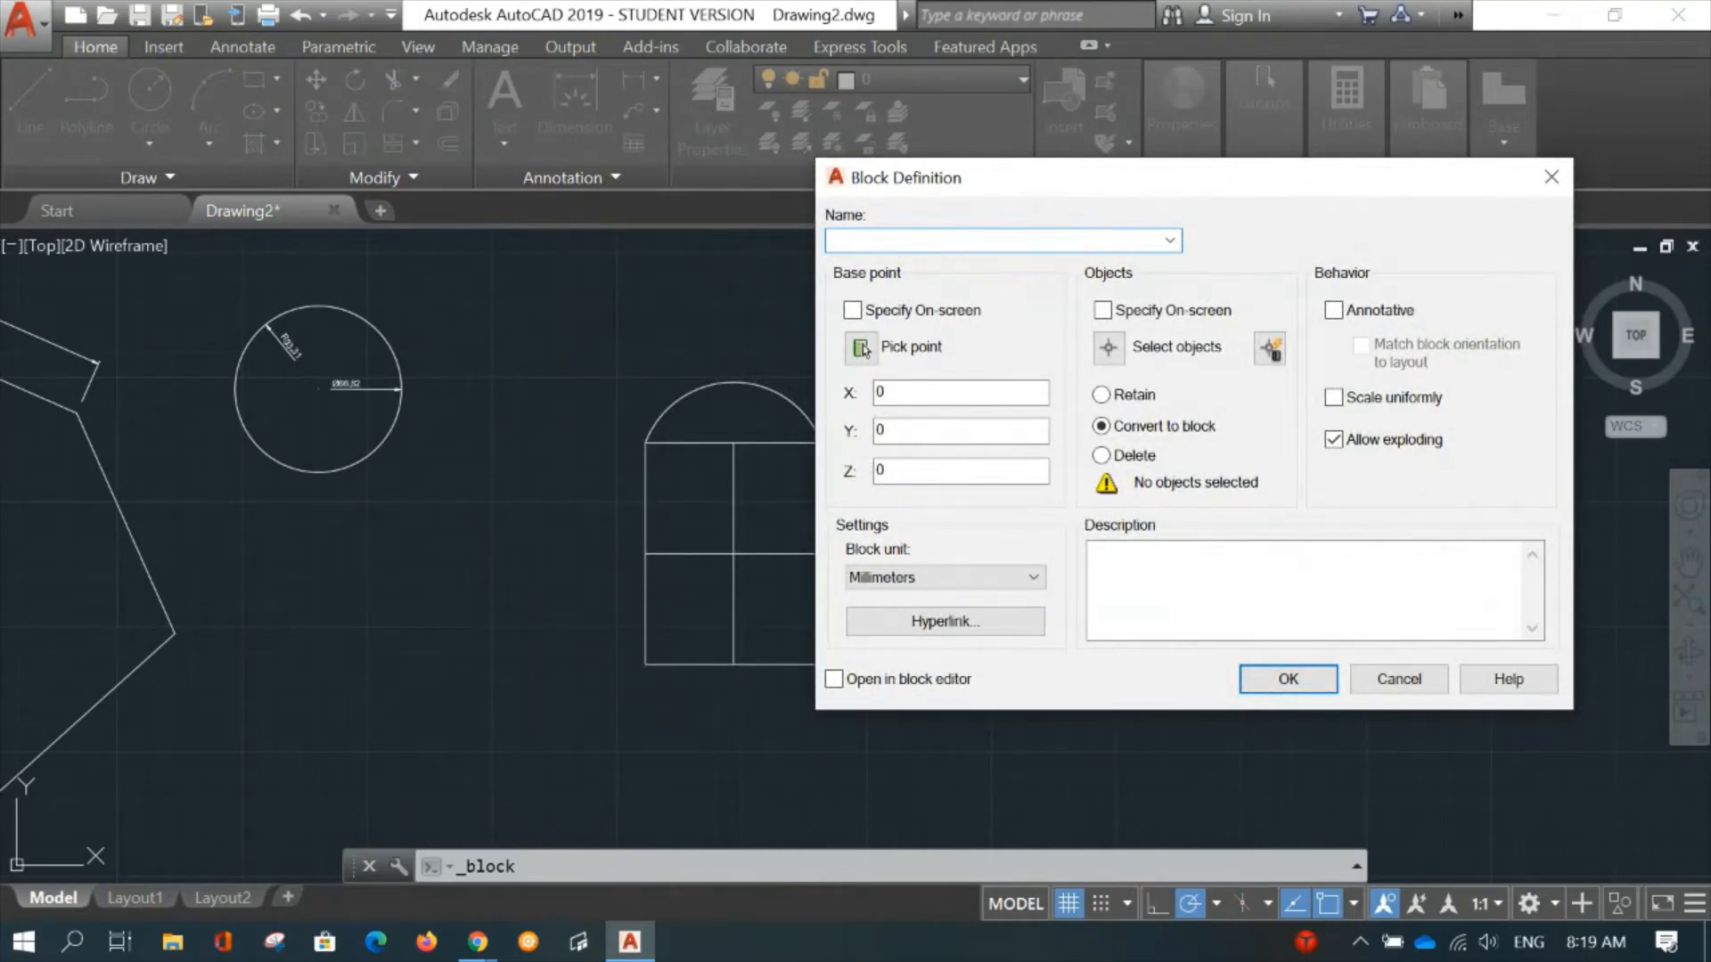
type("Window 1")
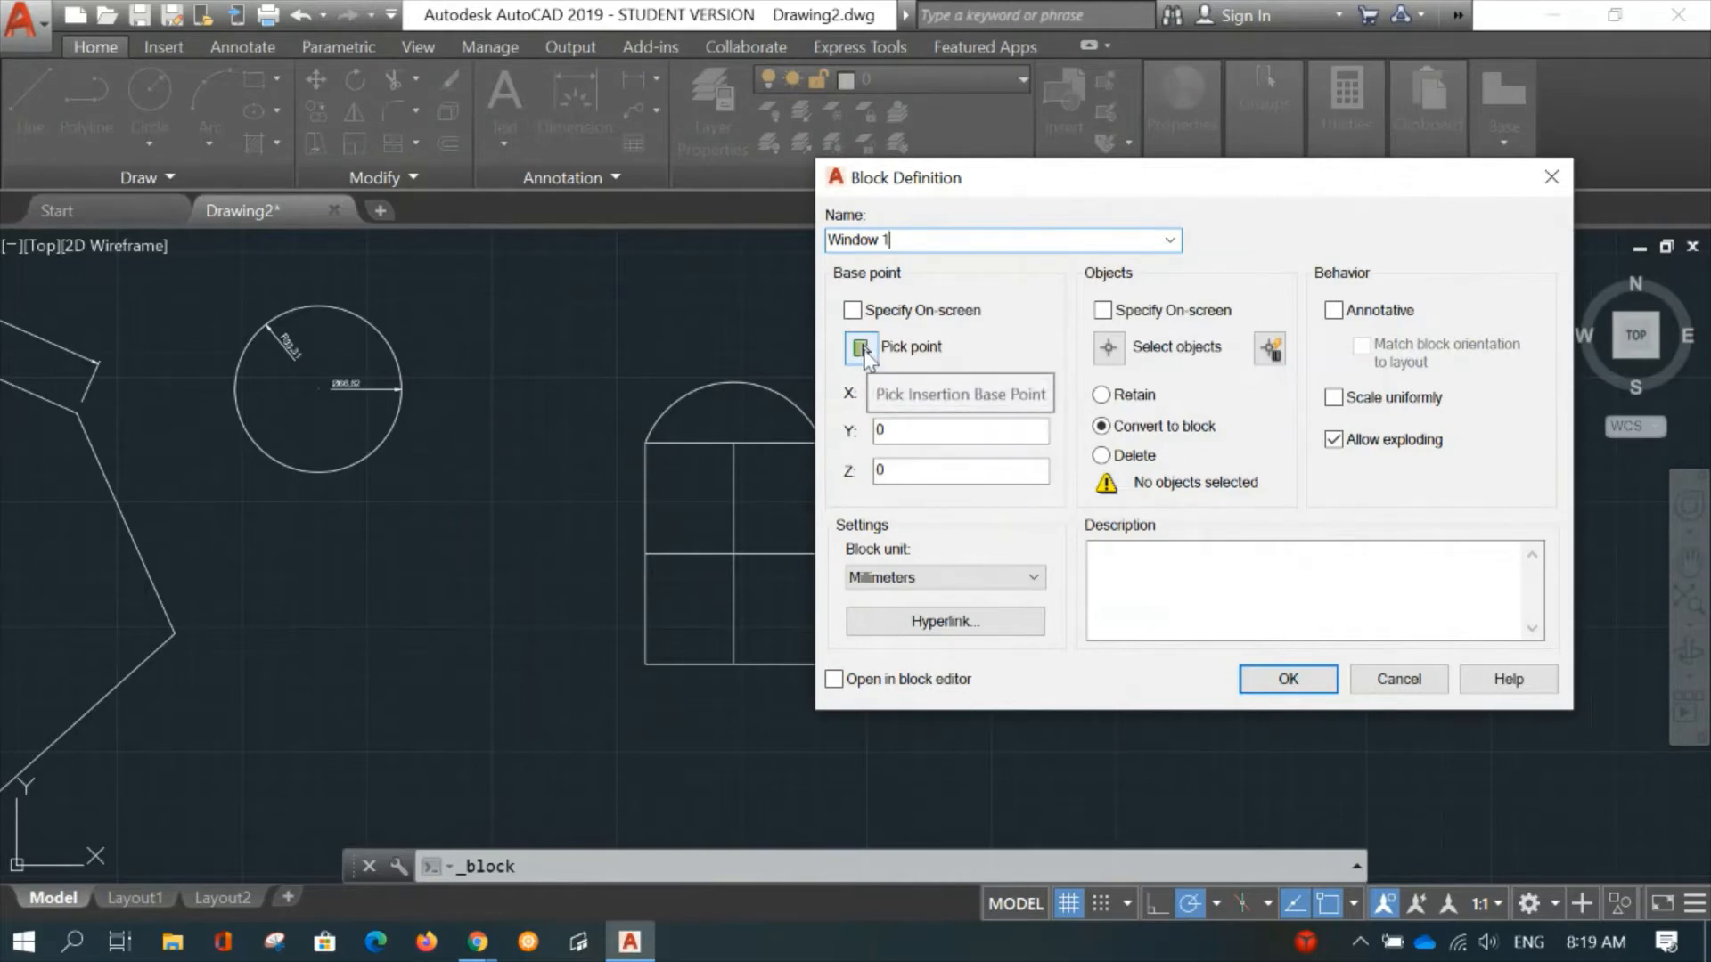
left_click(860, 348)
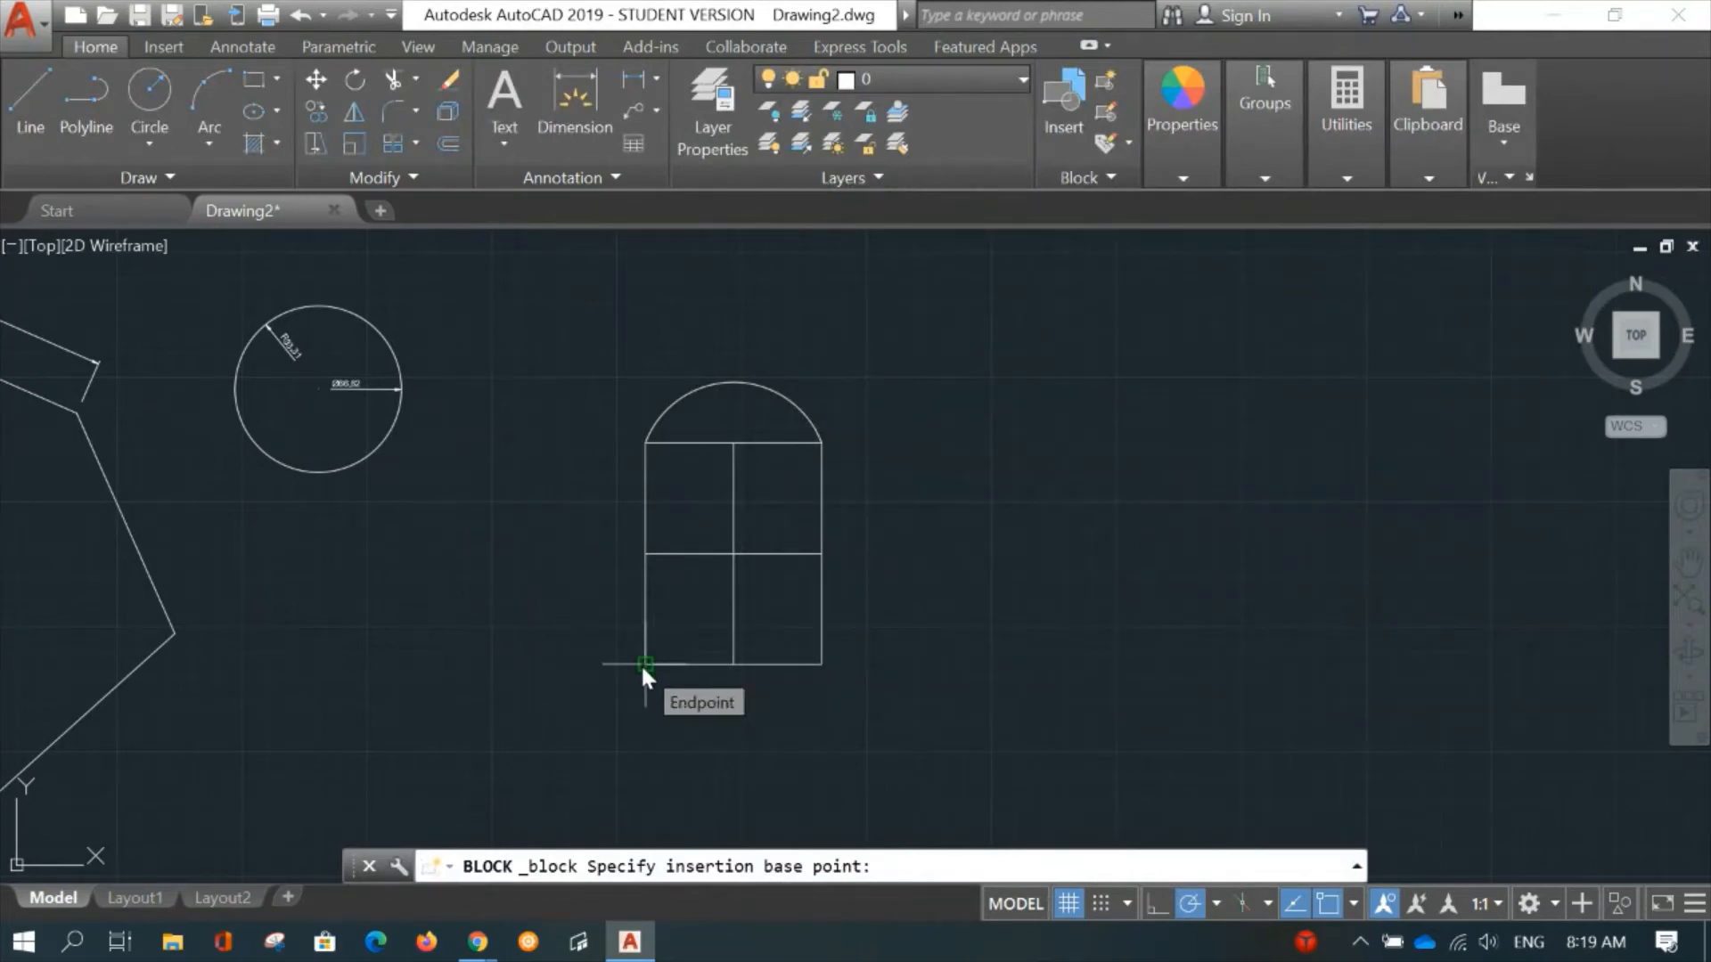
left_click(643, 666)
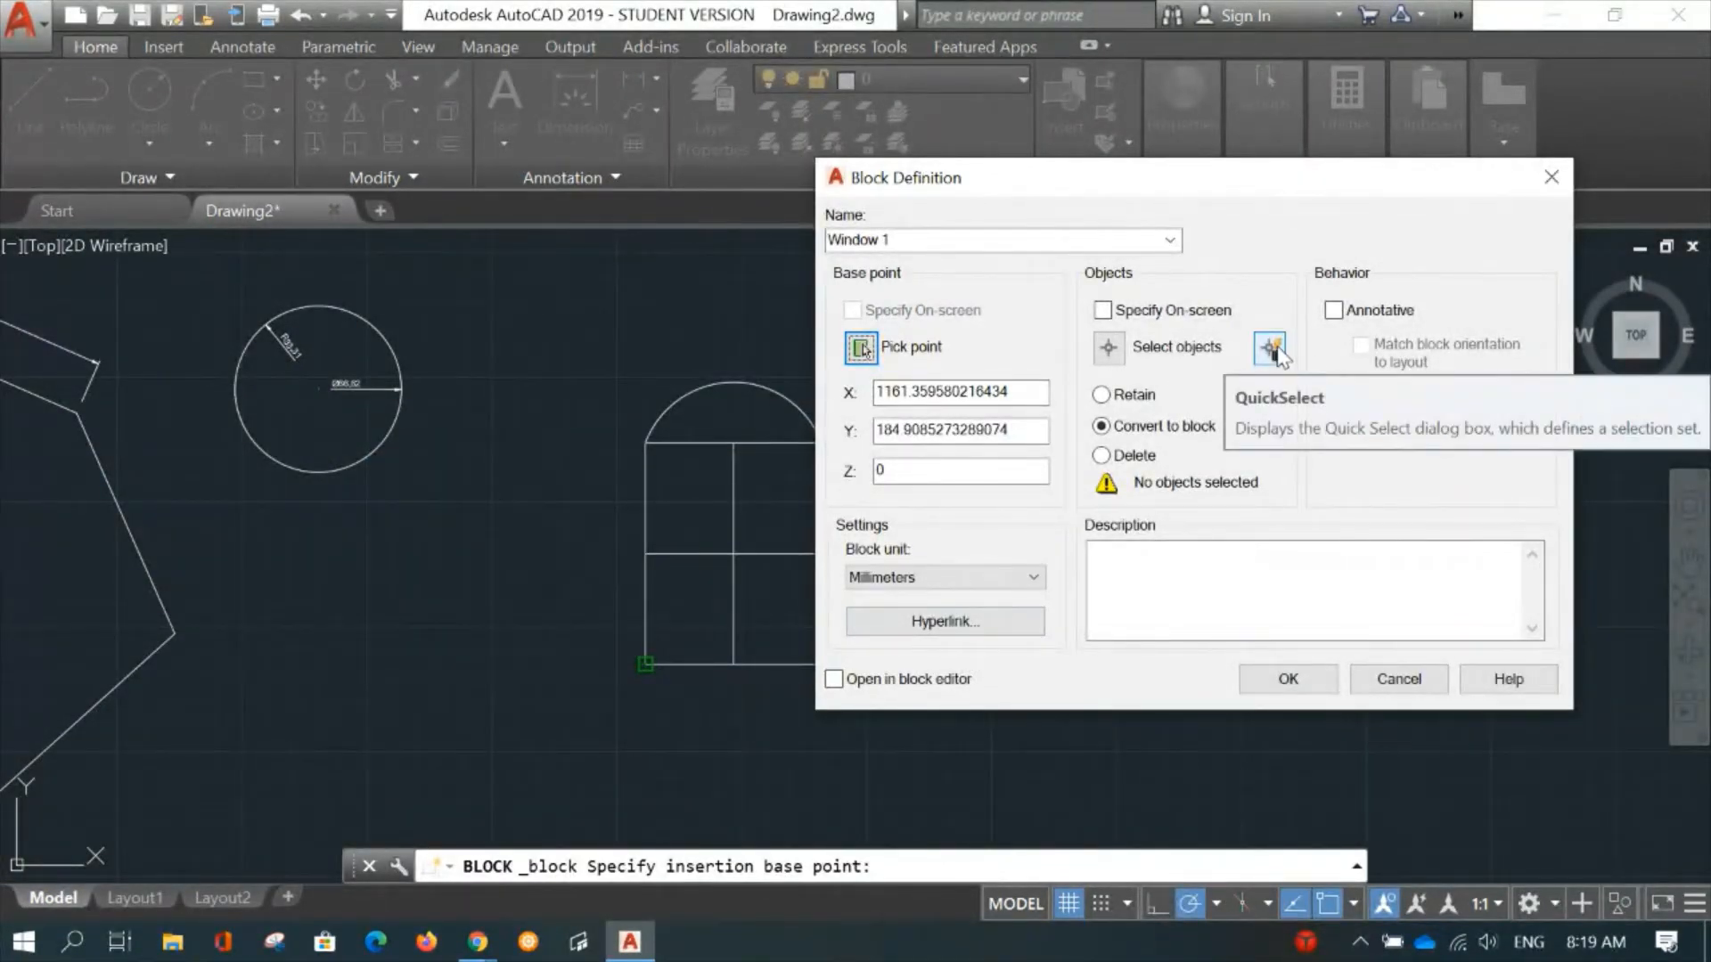
Select the rectangle, both divider lines and the arc as the block's objects and create the block.
left_click(1112, 348)
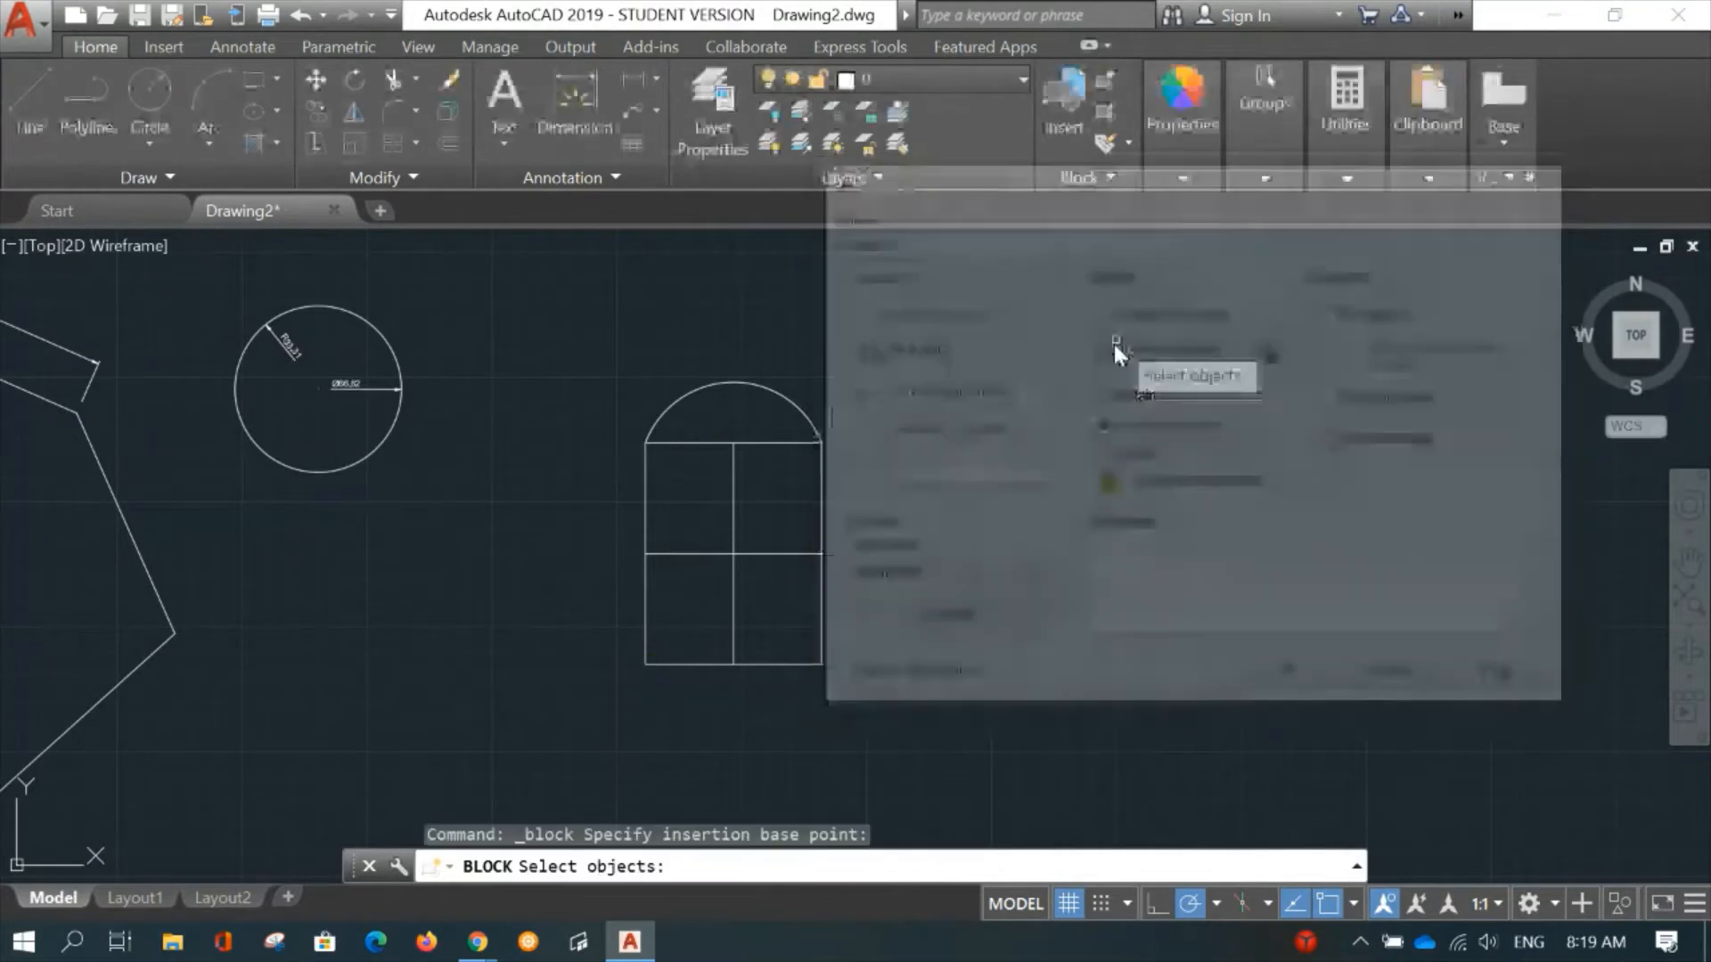
left_click(907, 338)
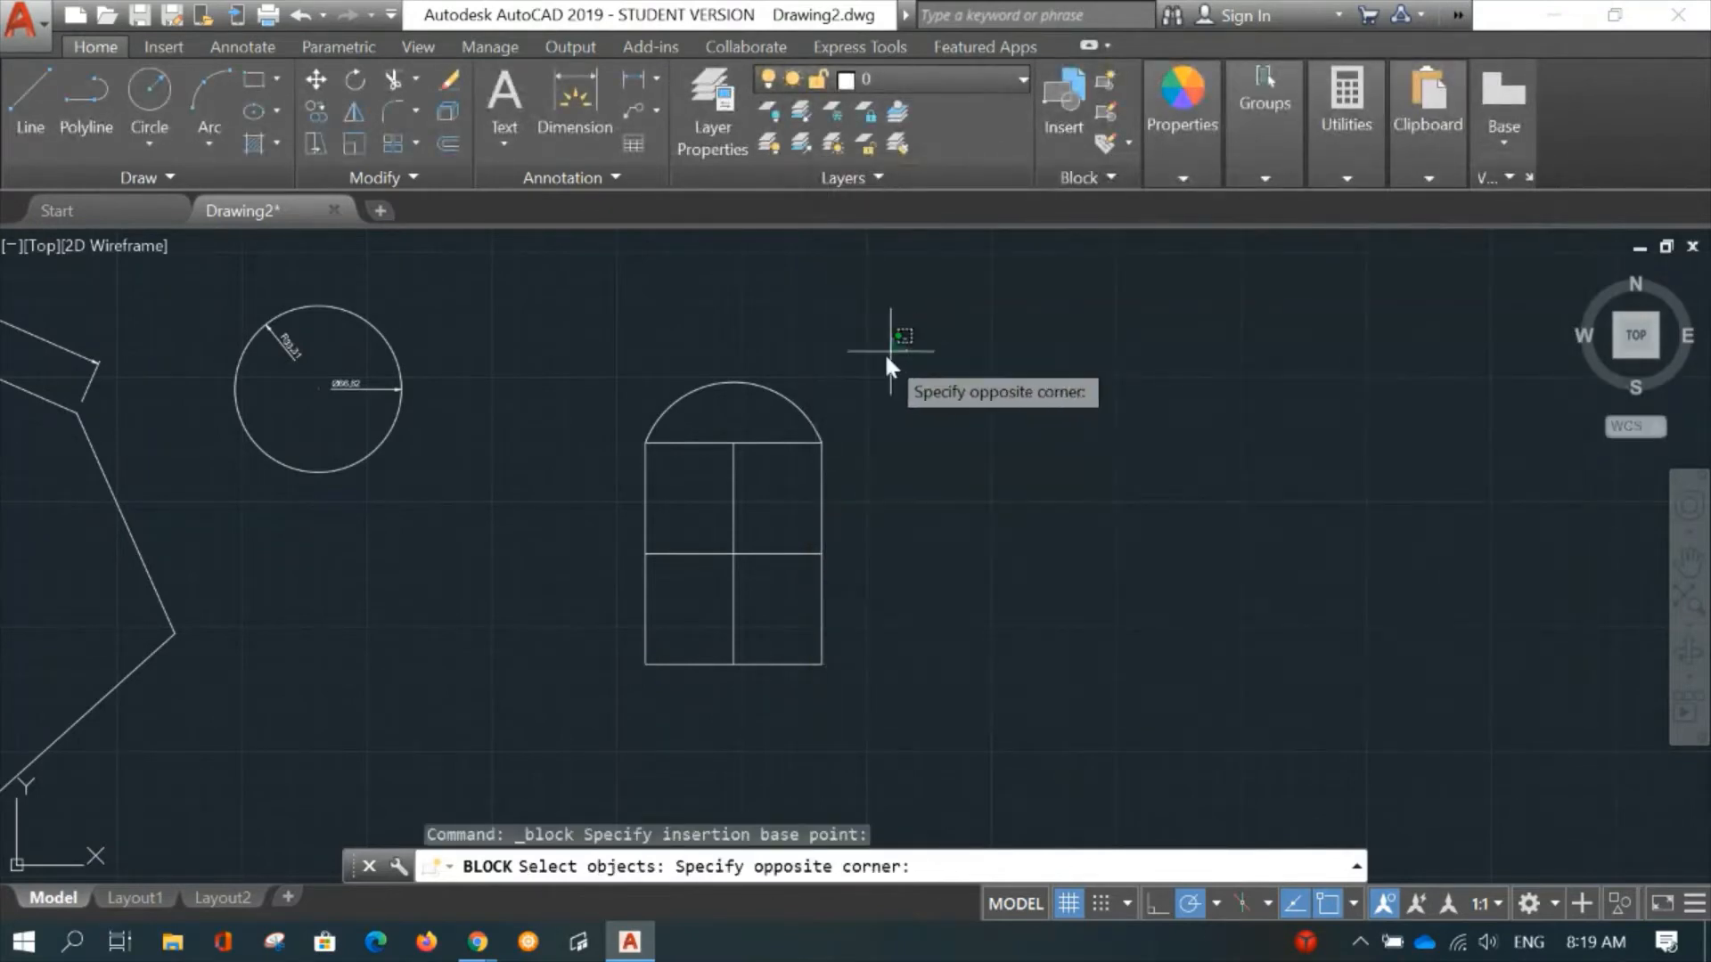
left_click(552, 718)
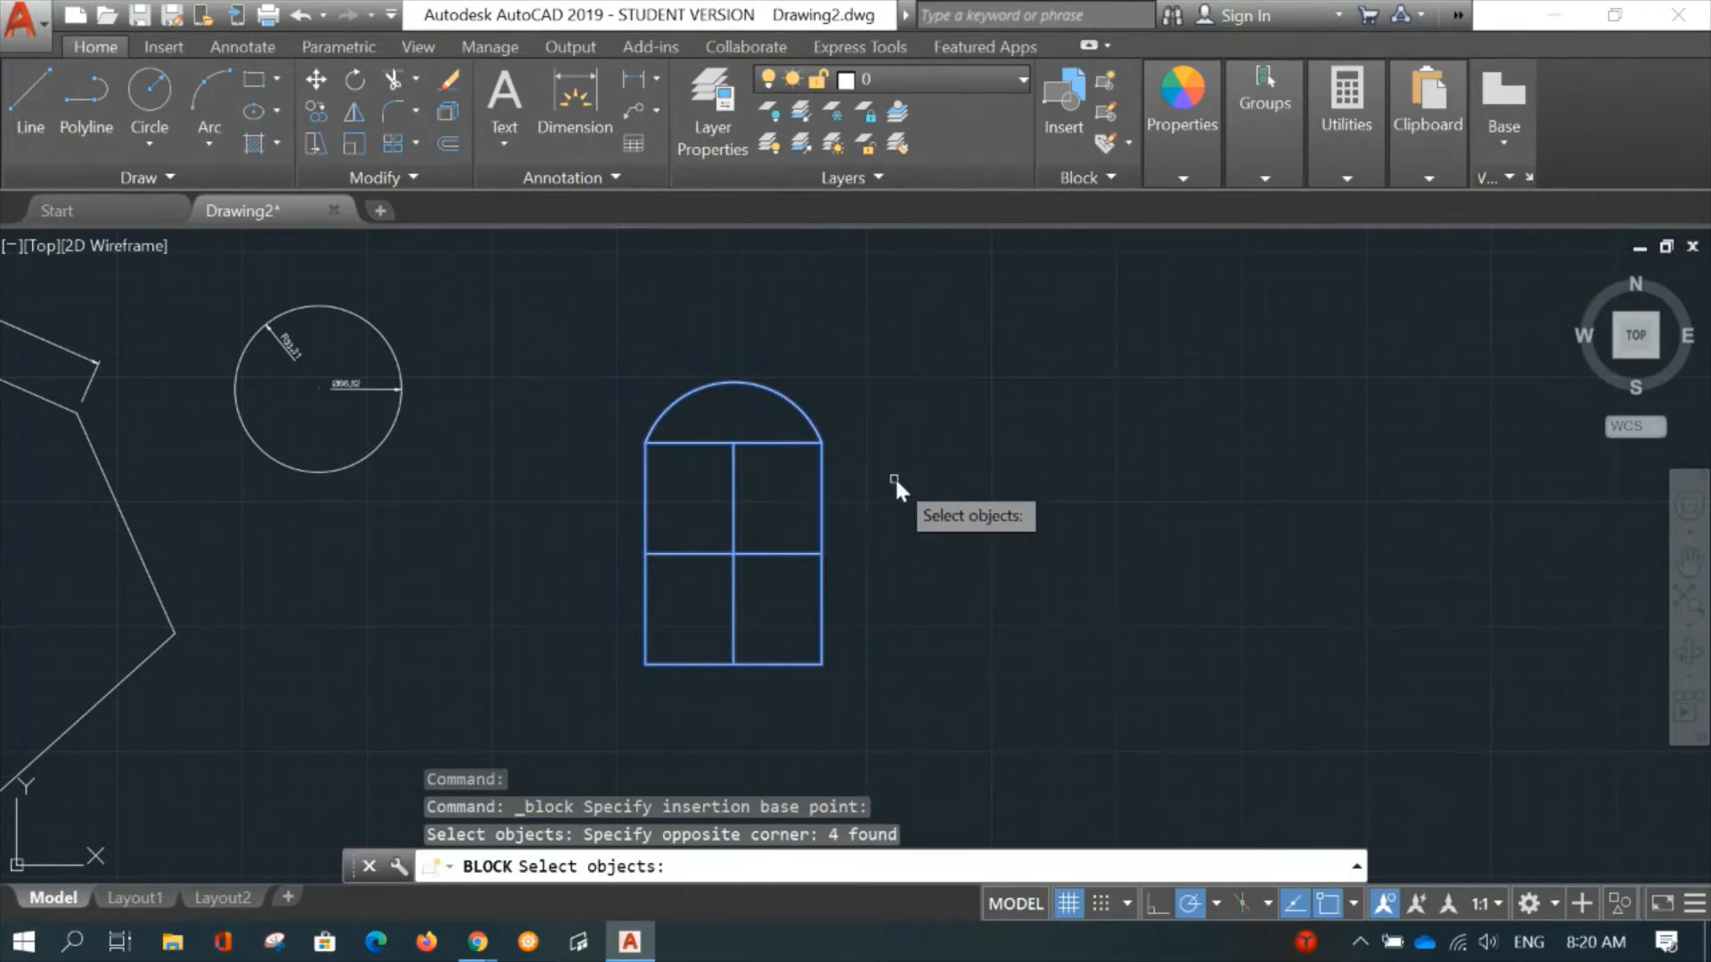
key("Return")
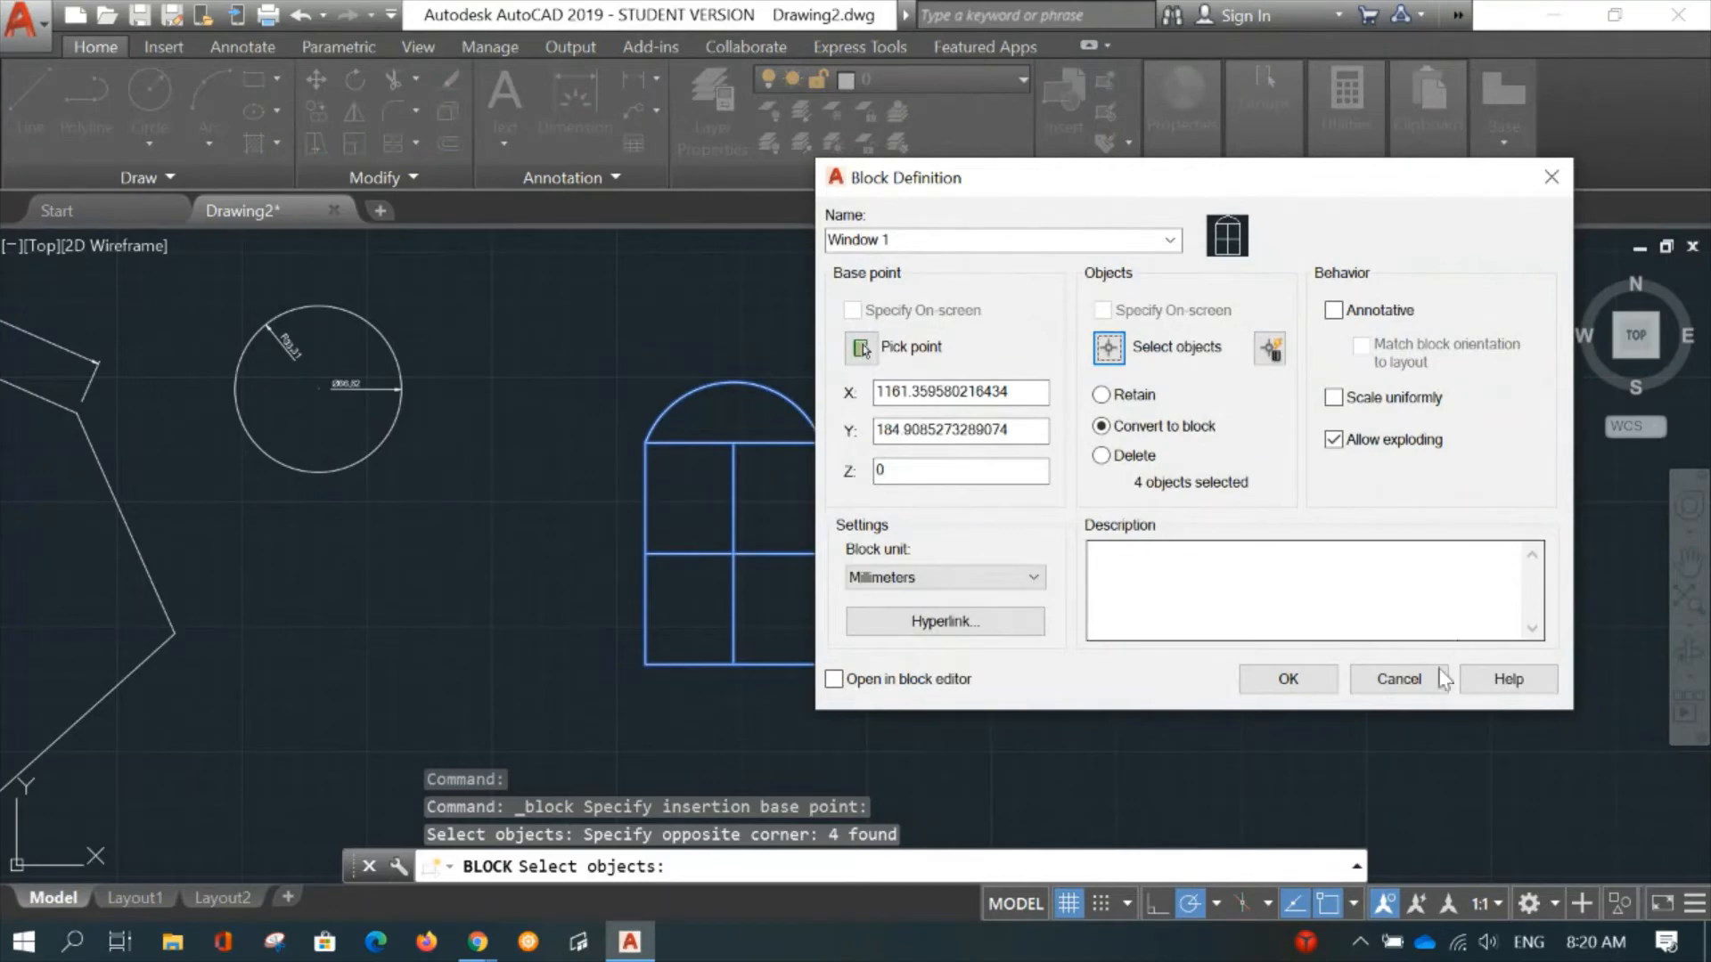
left_click(1281, 682)
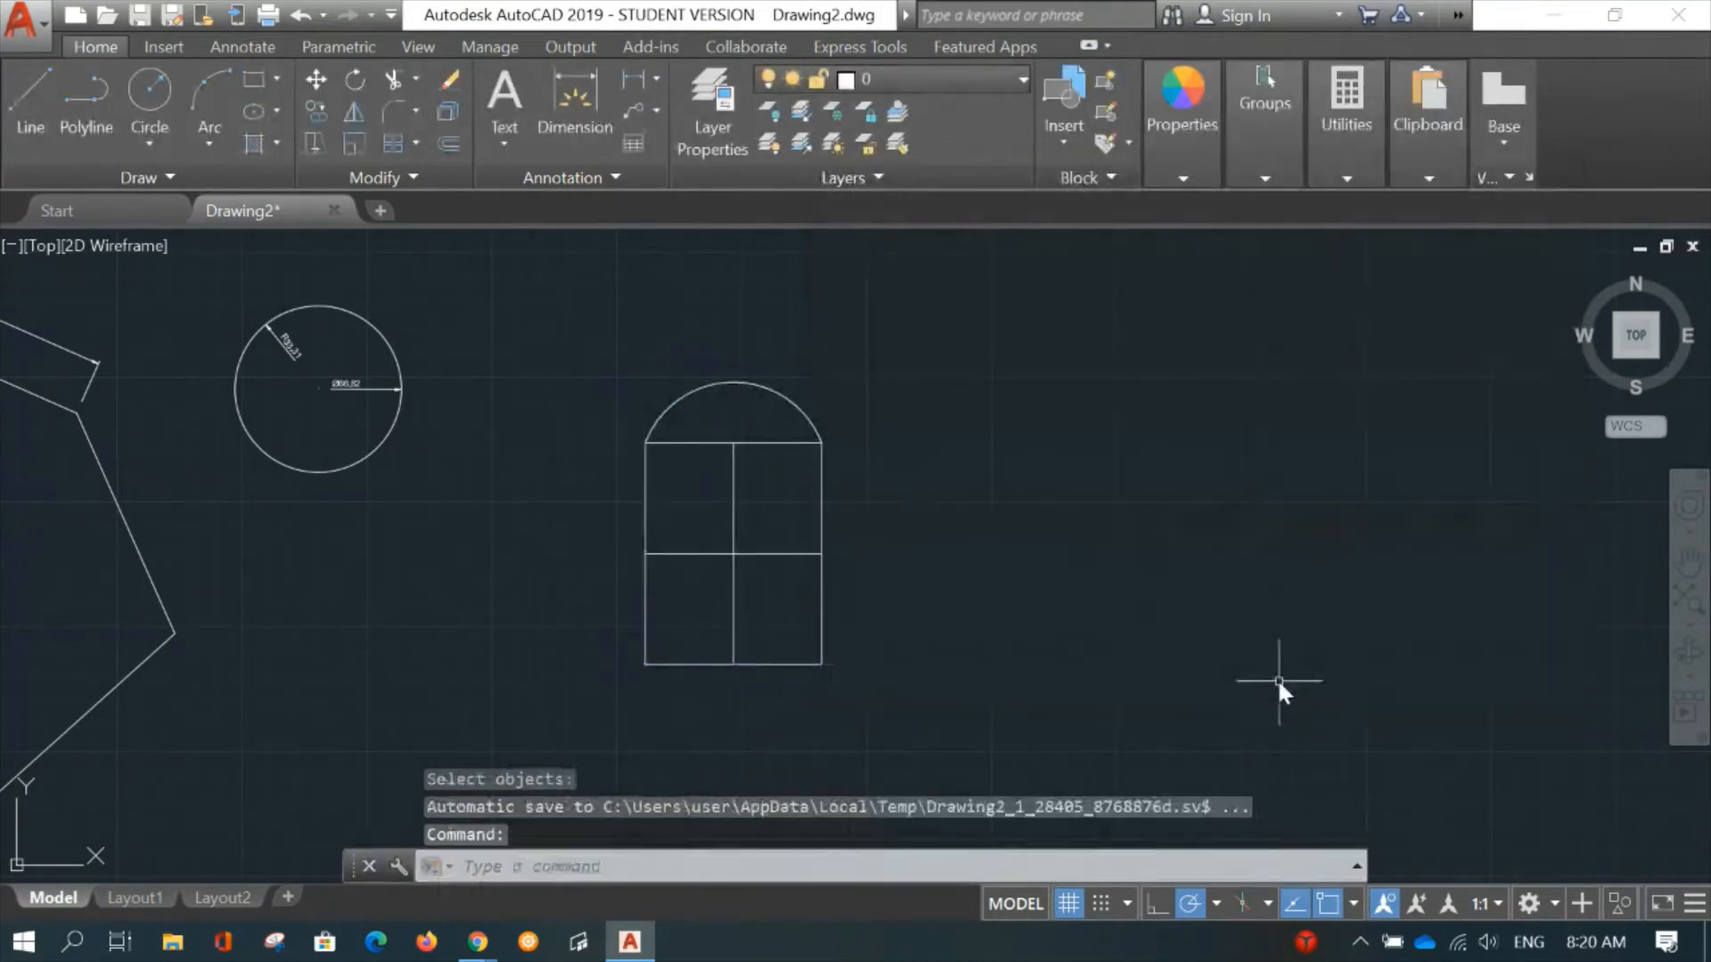
Move the window block to the right and slightly up, farther from the circle.
left_click(819, 446)
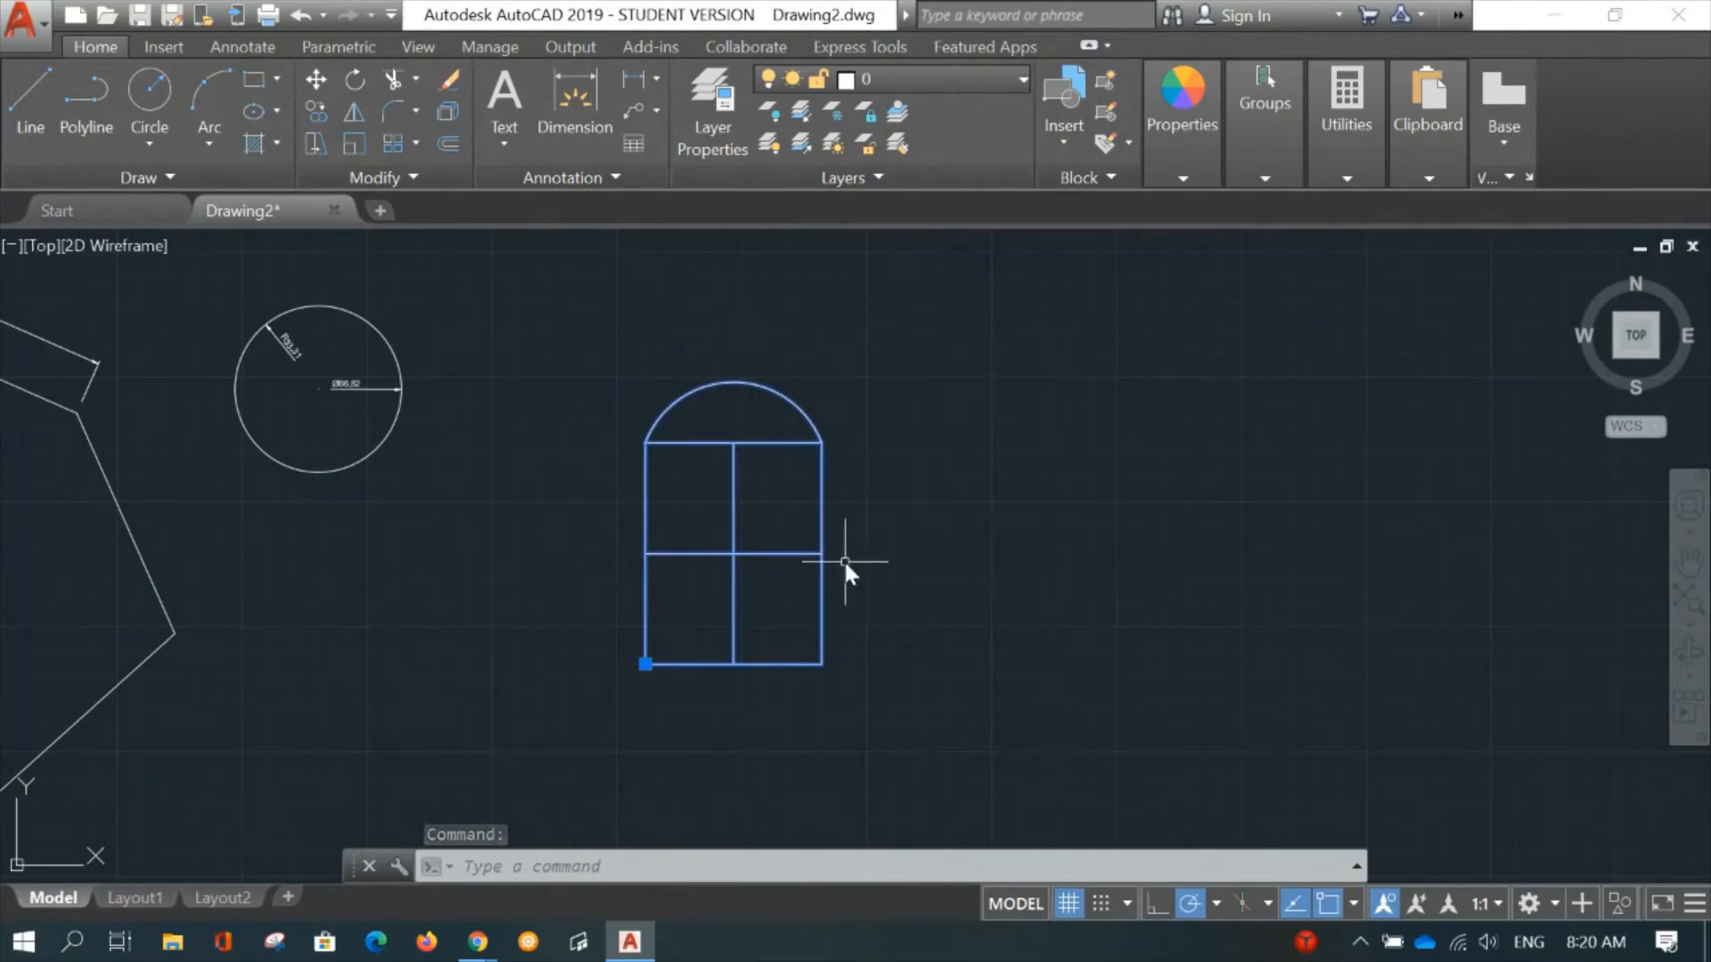
type("M")
key("Return")
left_click(757, 520)
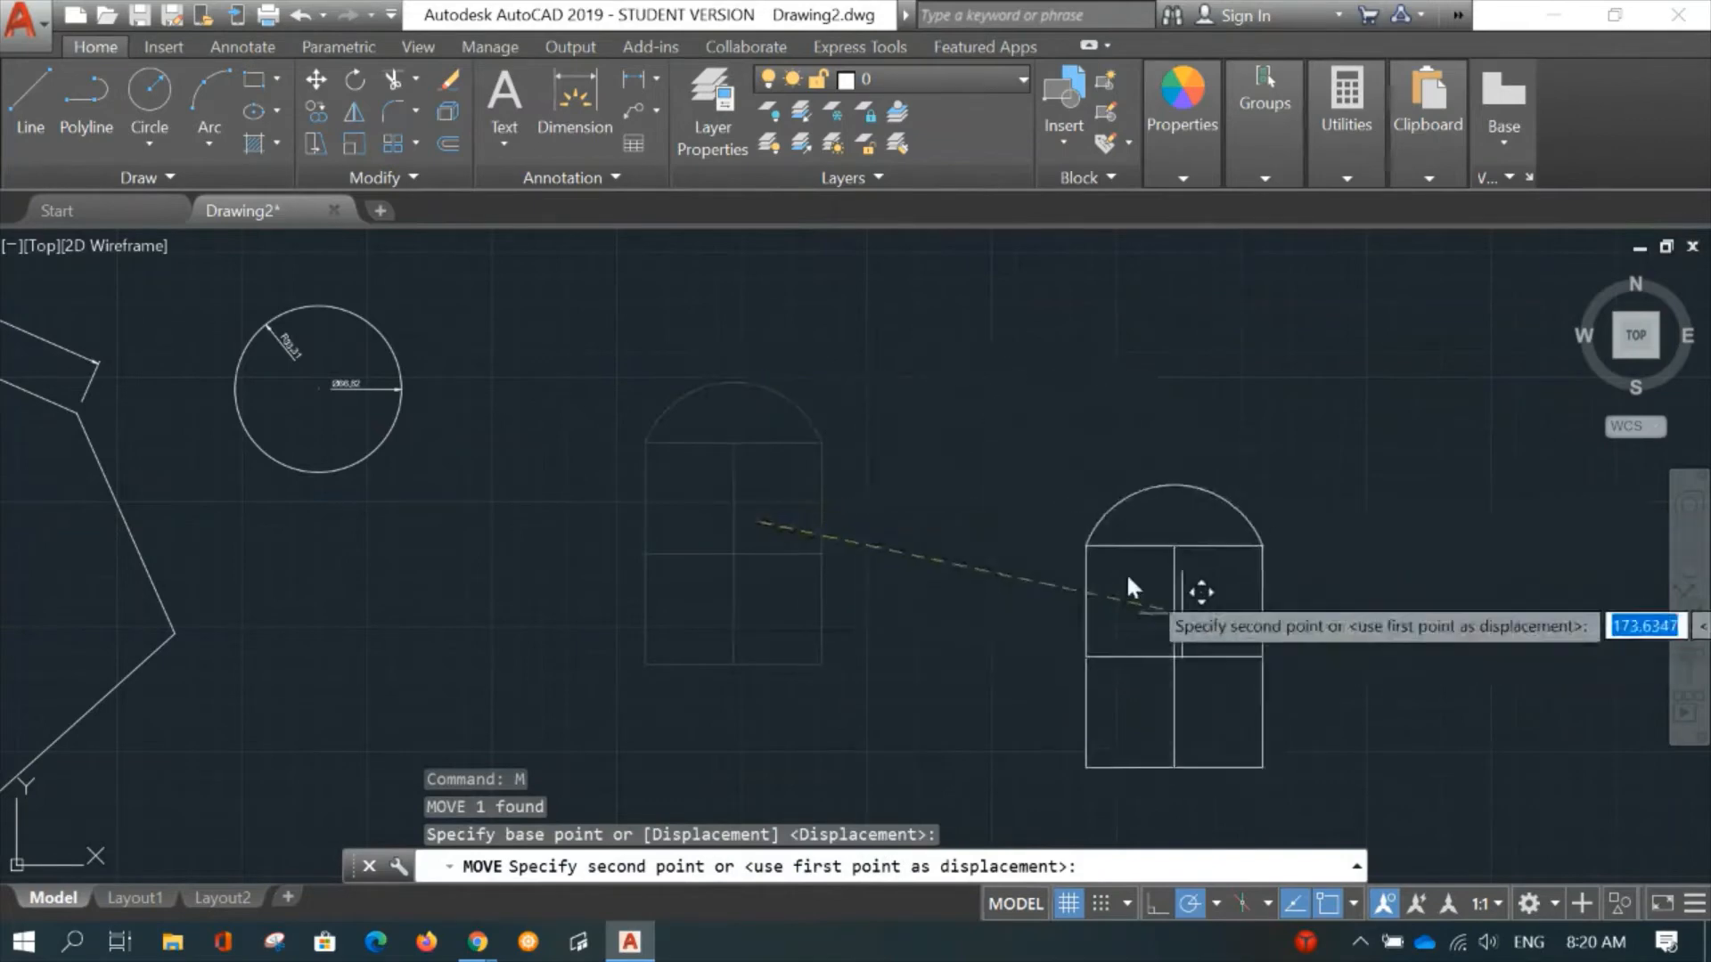
left_click(978, 458)
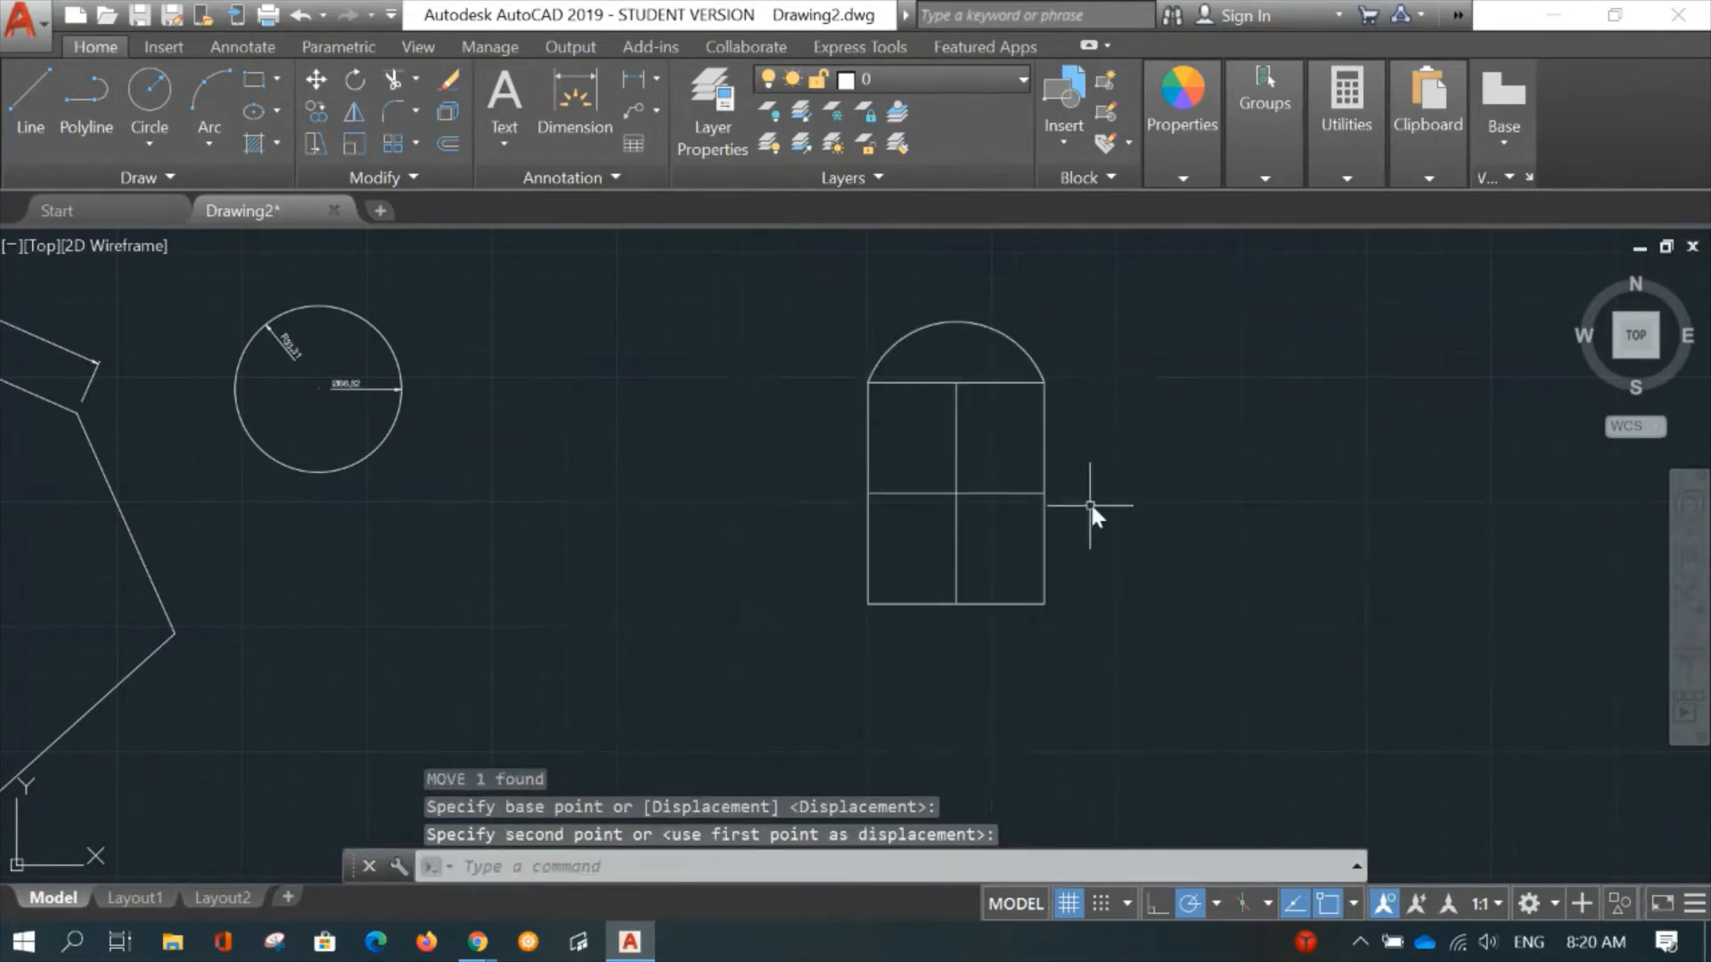
Insert a second Window 1 block to the right of the first, with their bases roughly level.
mouse_move(1089, 501)
middle_mouse_down()
mouse_move(846, 473)
mouse_move(882, 485)
middle_mouse_up()
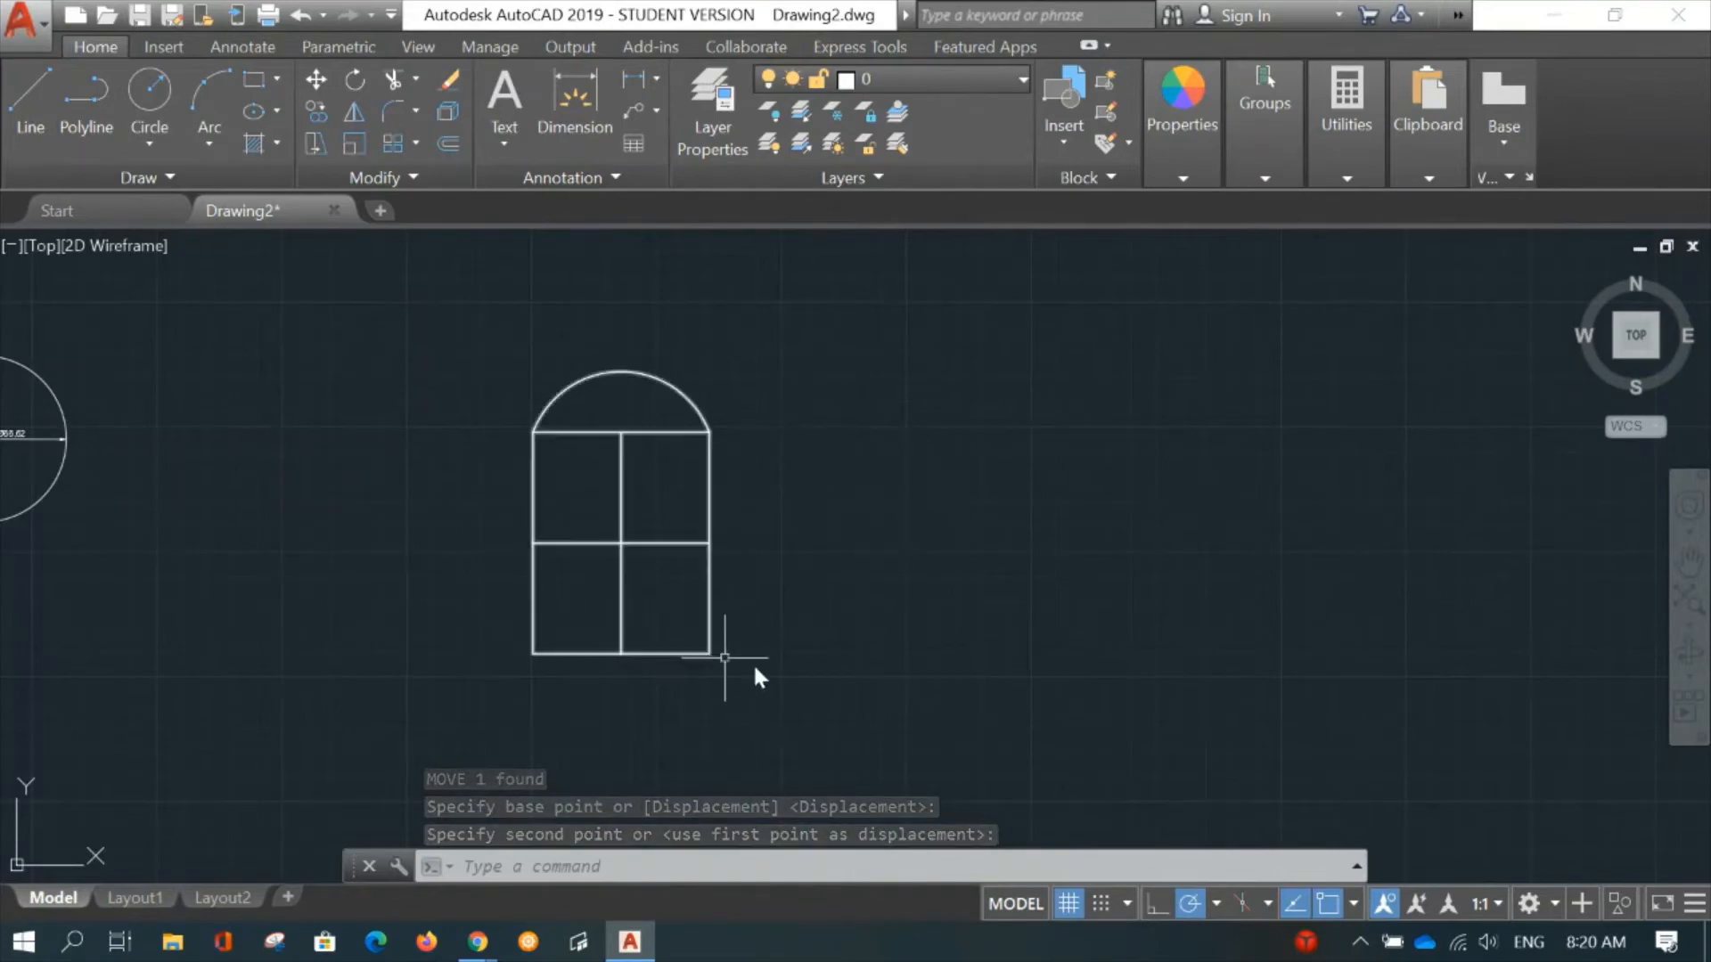
left_click(1068, 143)
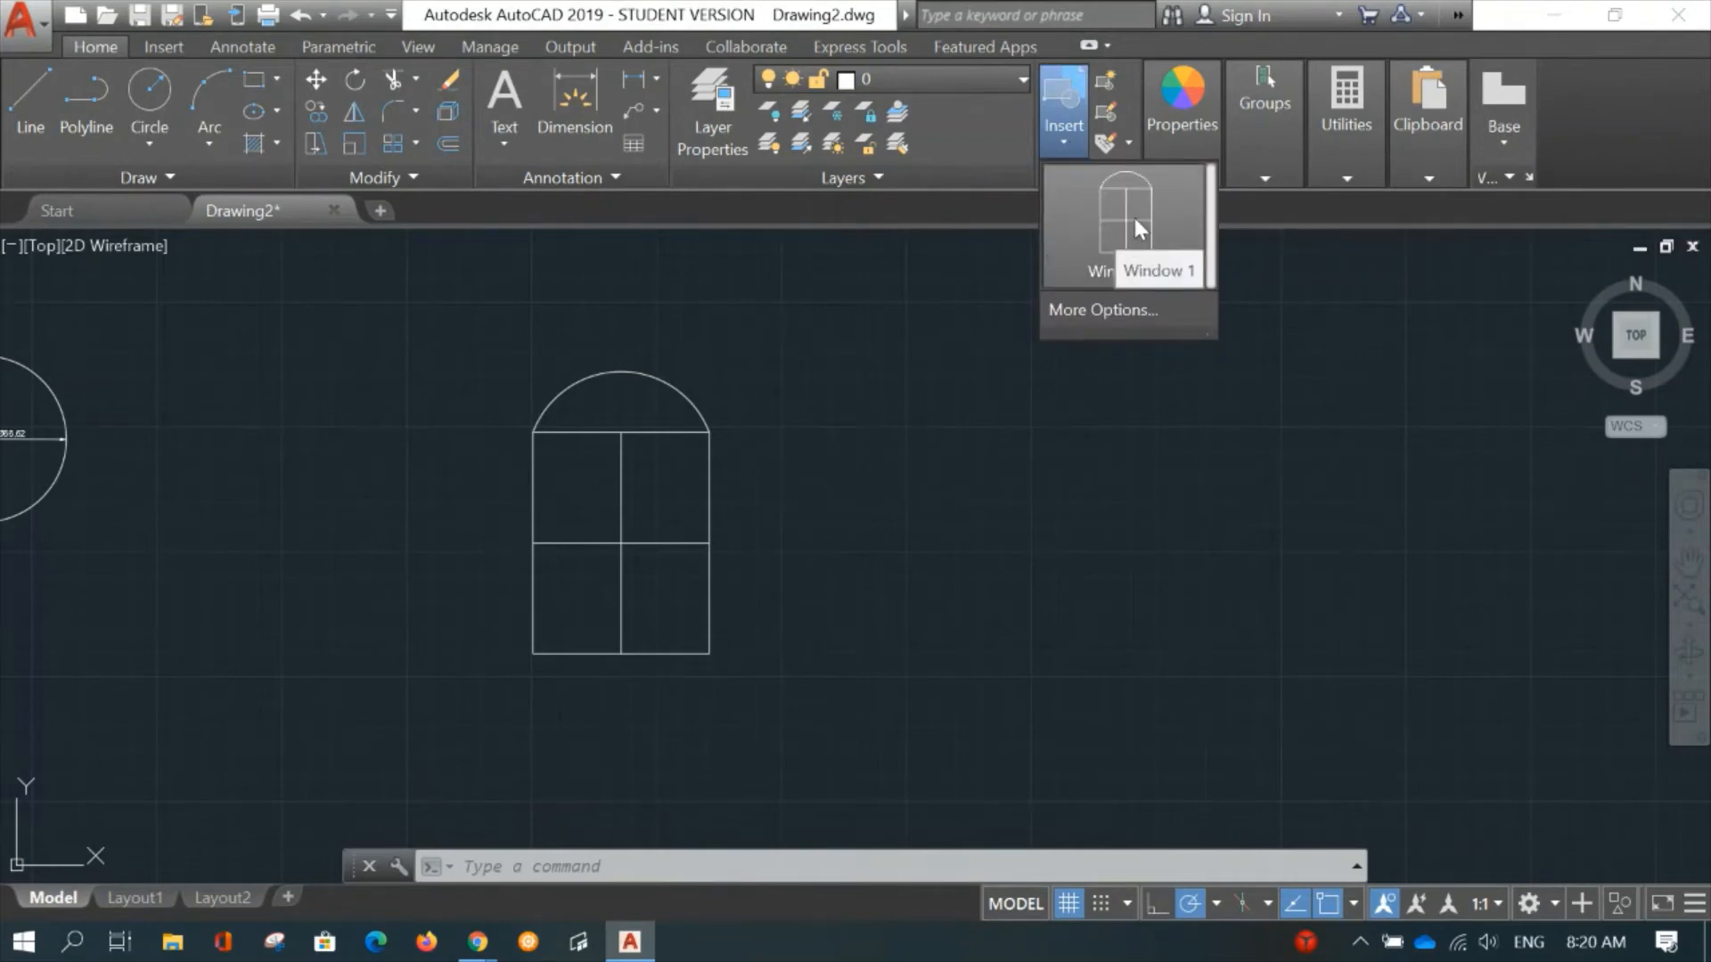
left_click(1137, 228)
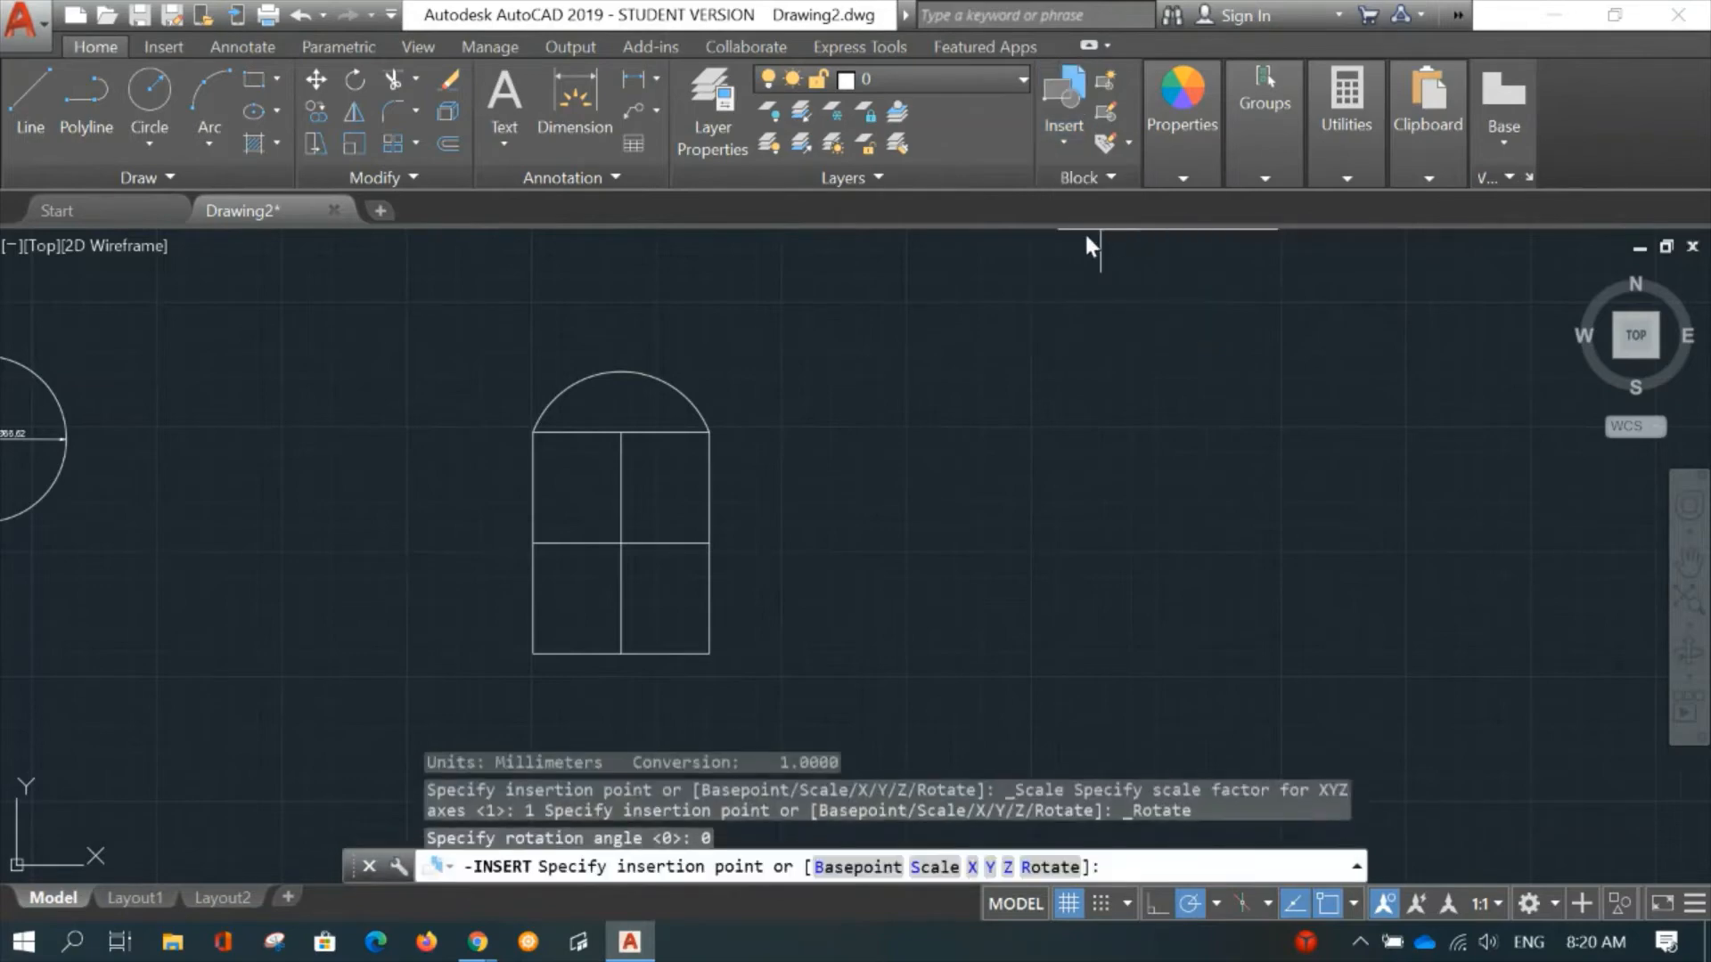
left_click(902, 657)
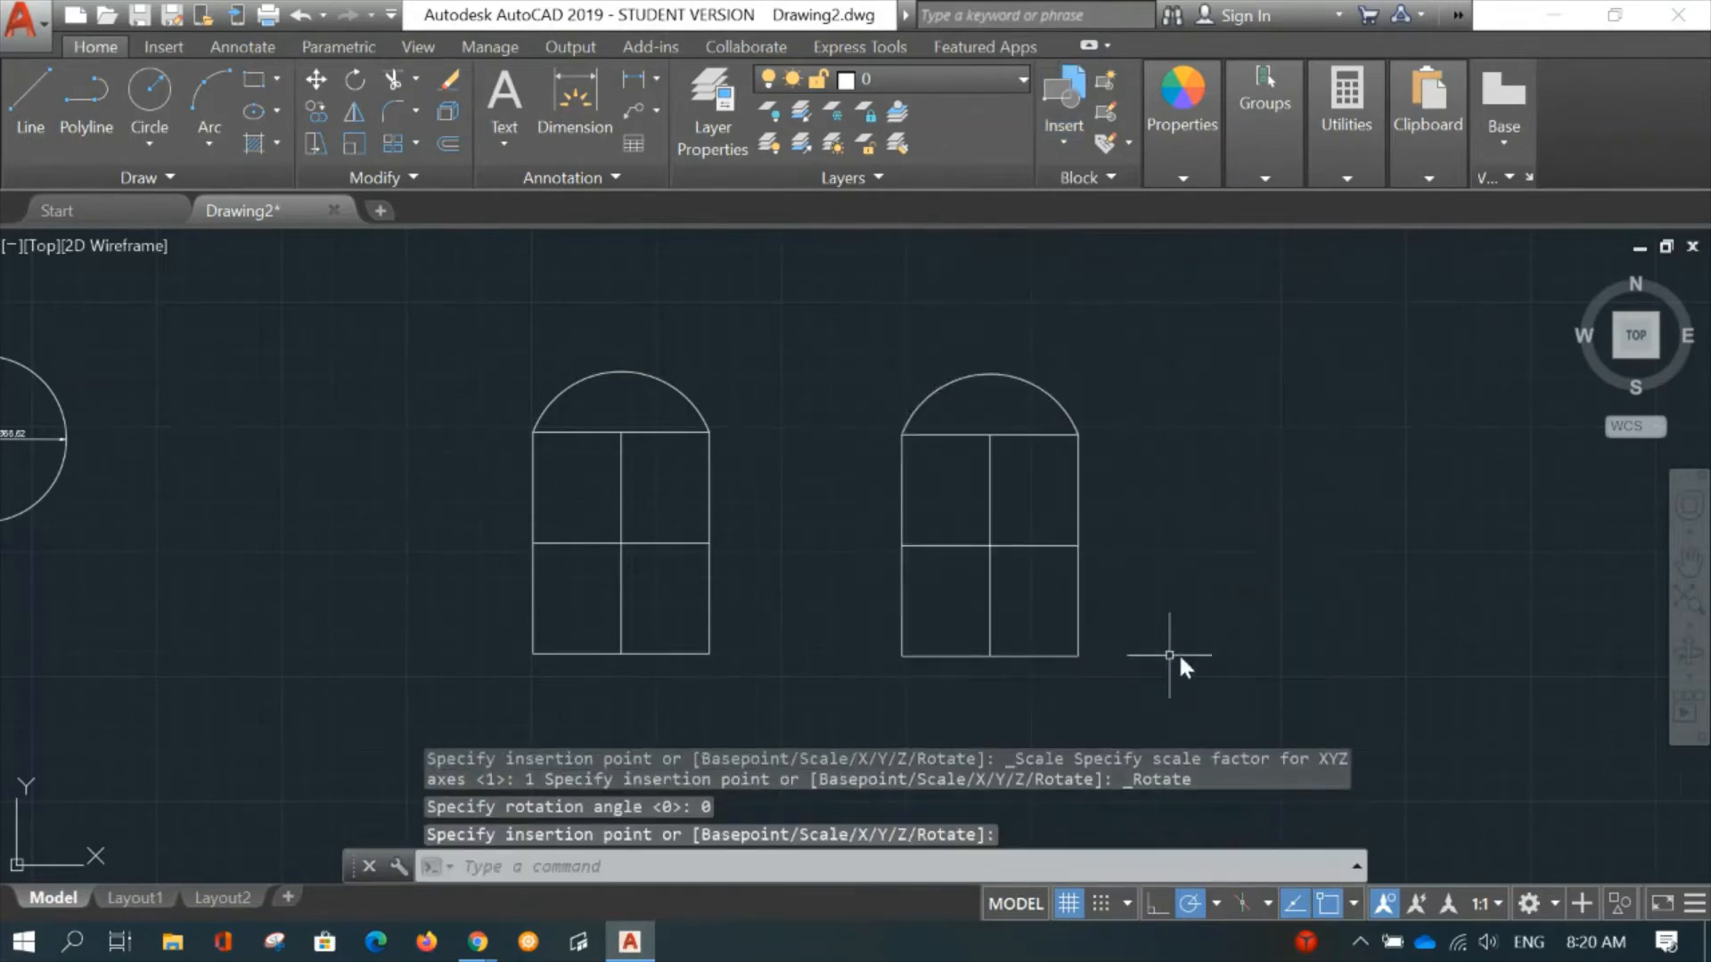
Insert a third Window 1 block to the right of the second, with its base slightly higher.
left_click(1072, 127)
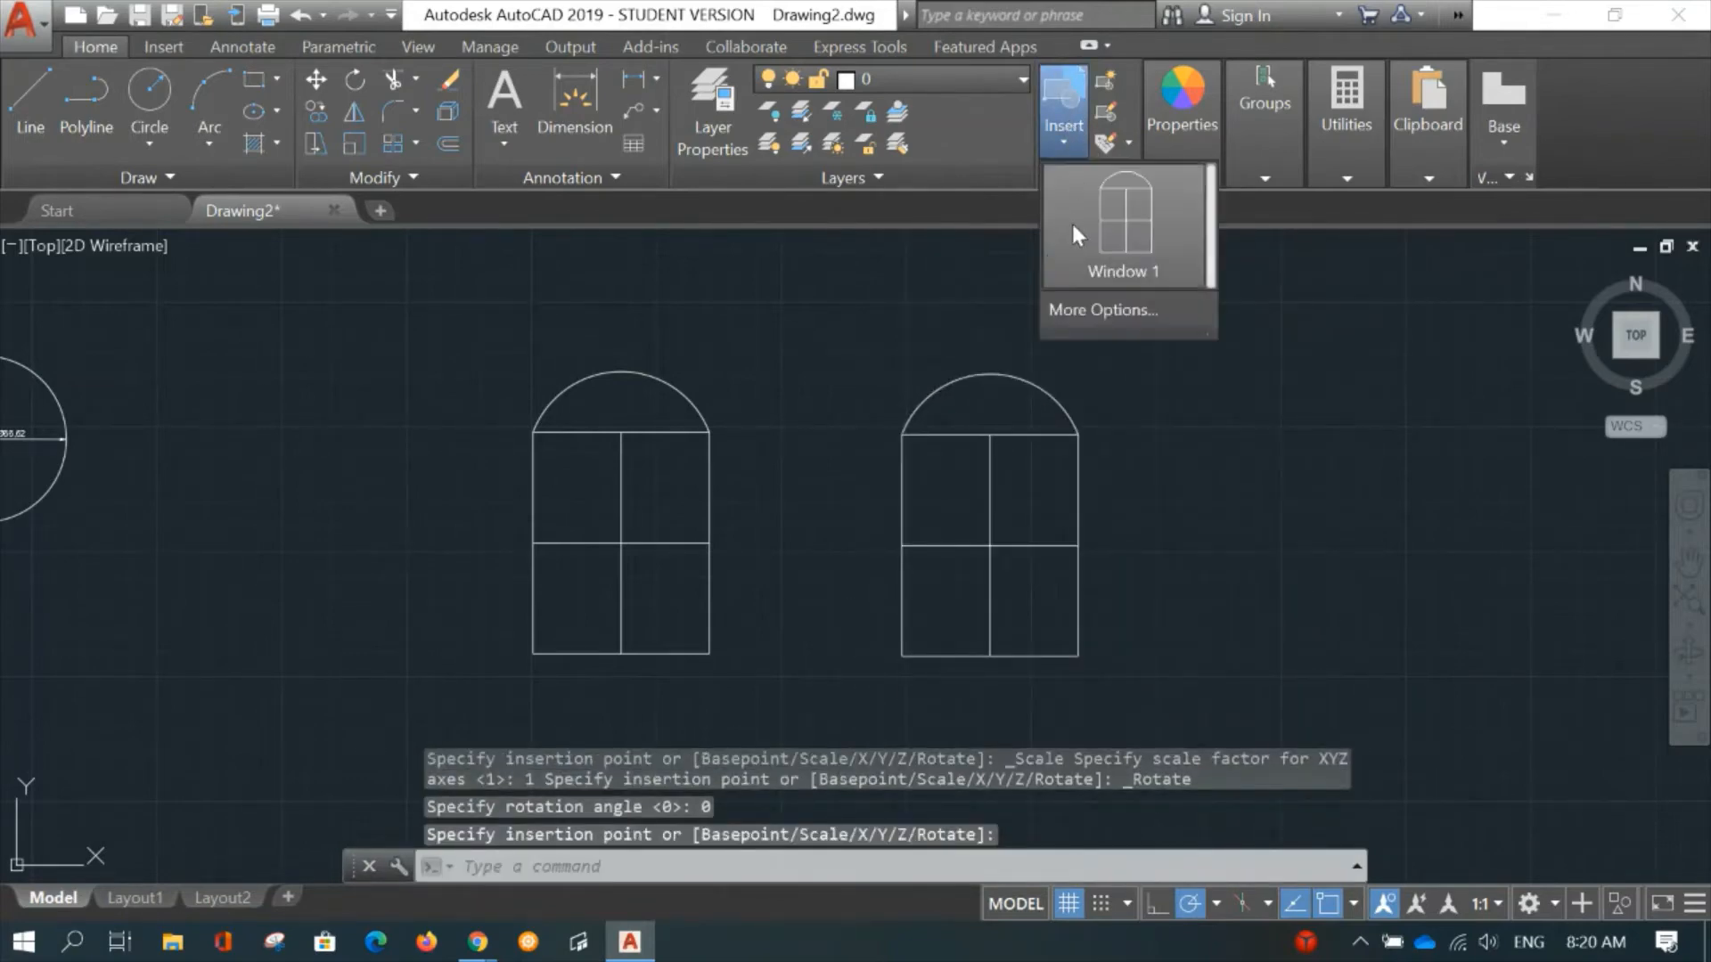
left_click(1123, 259)
left_click(1229, 640)
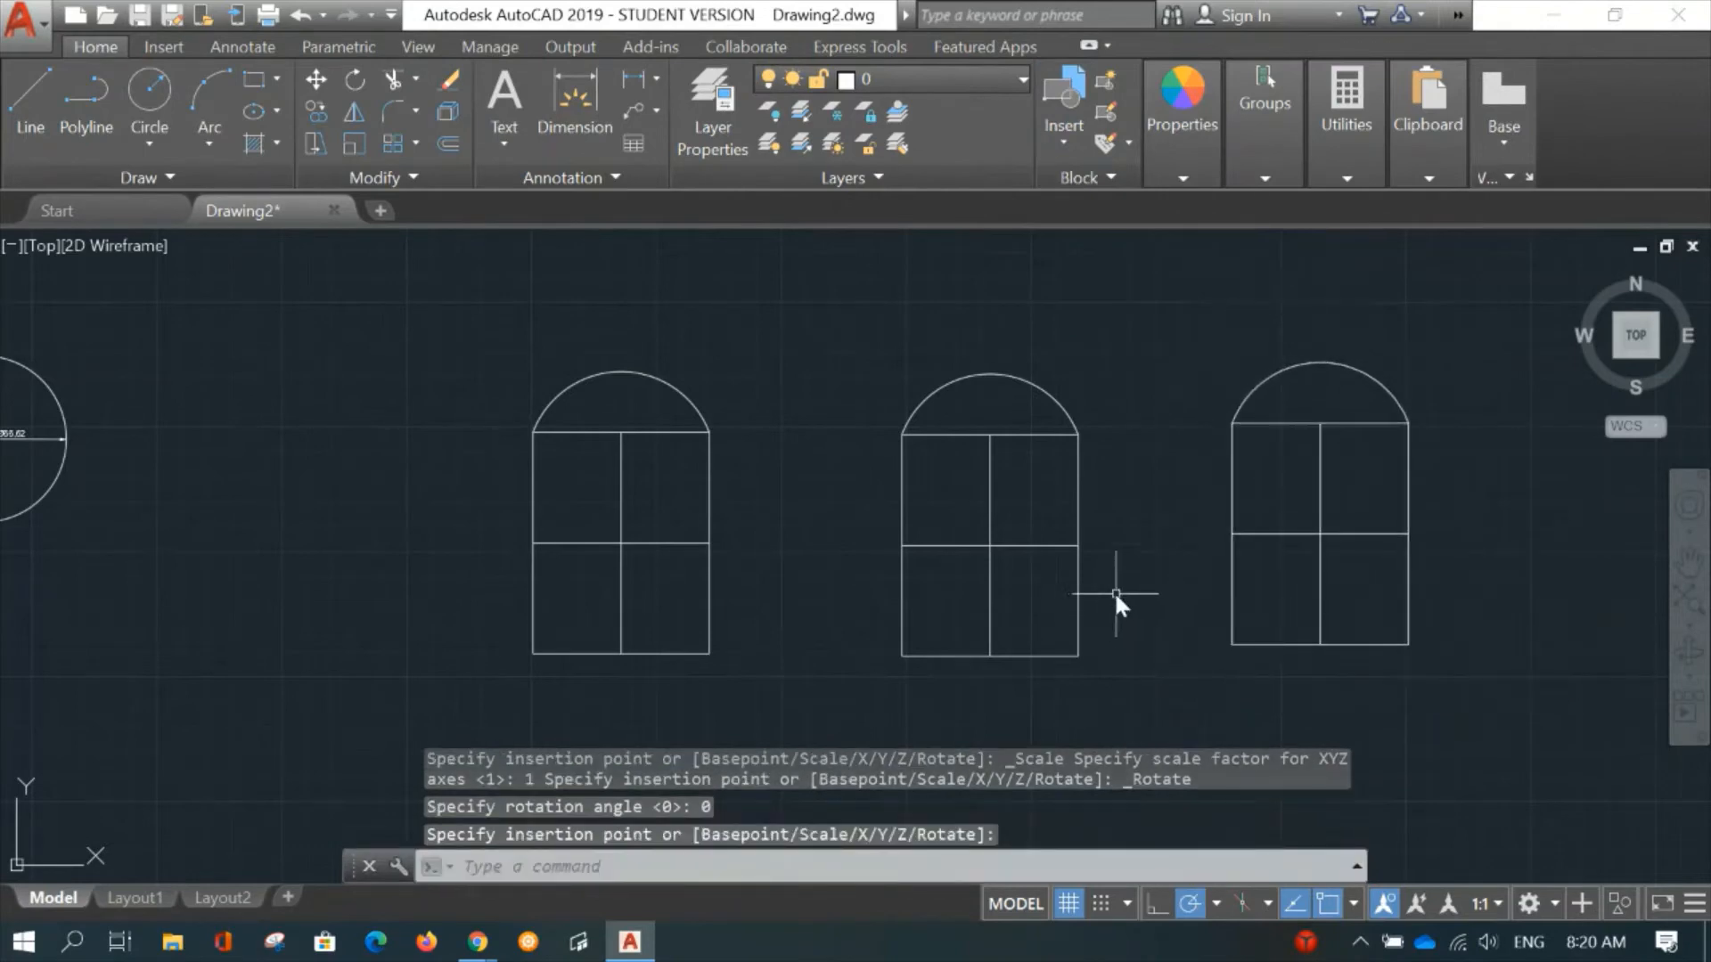
scroll(819, 456, "down", 5)
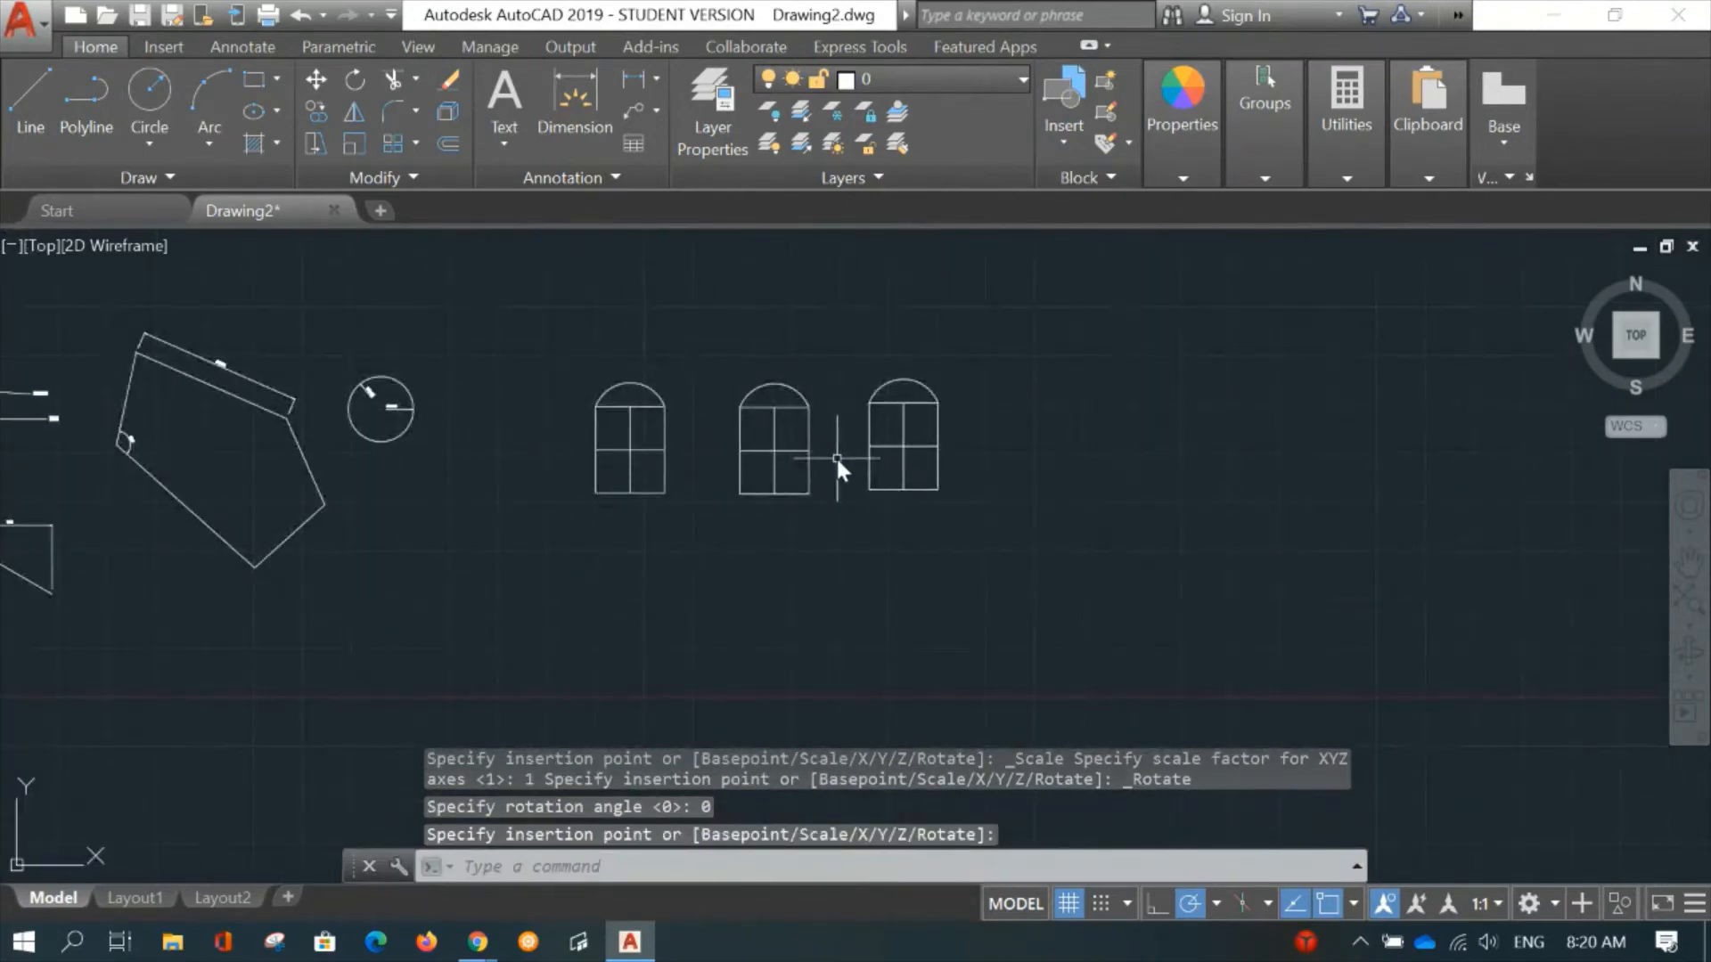
type("c")
key("Return")
key("Escape")
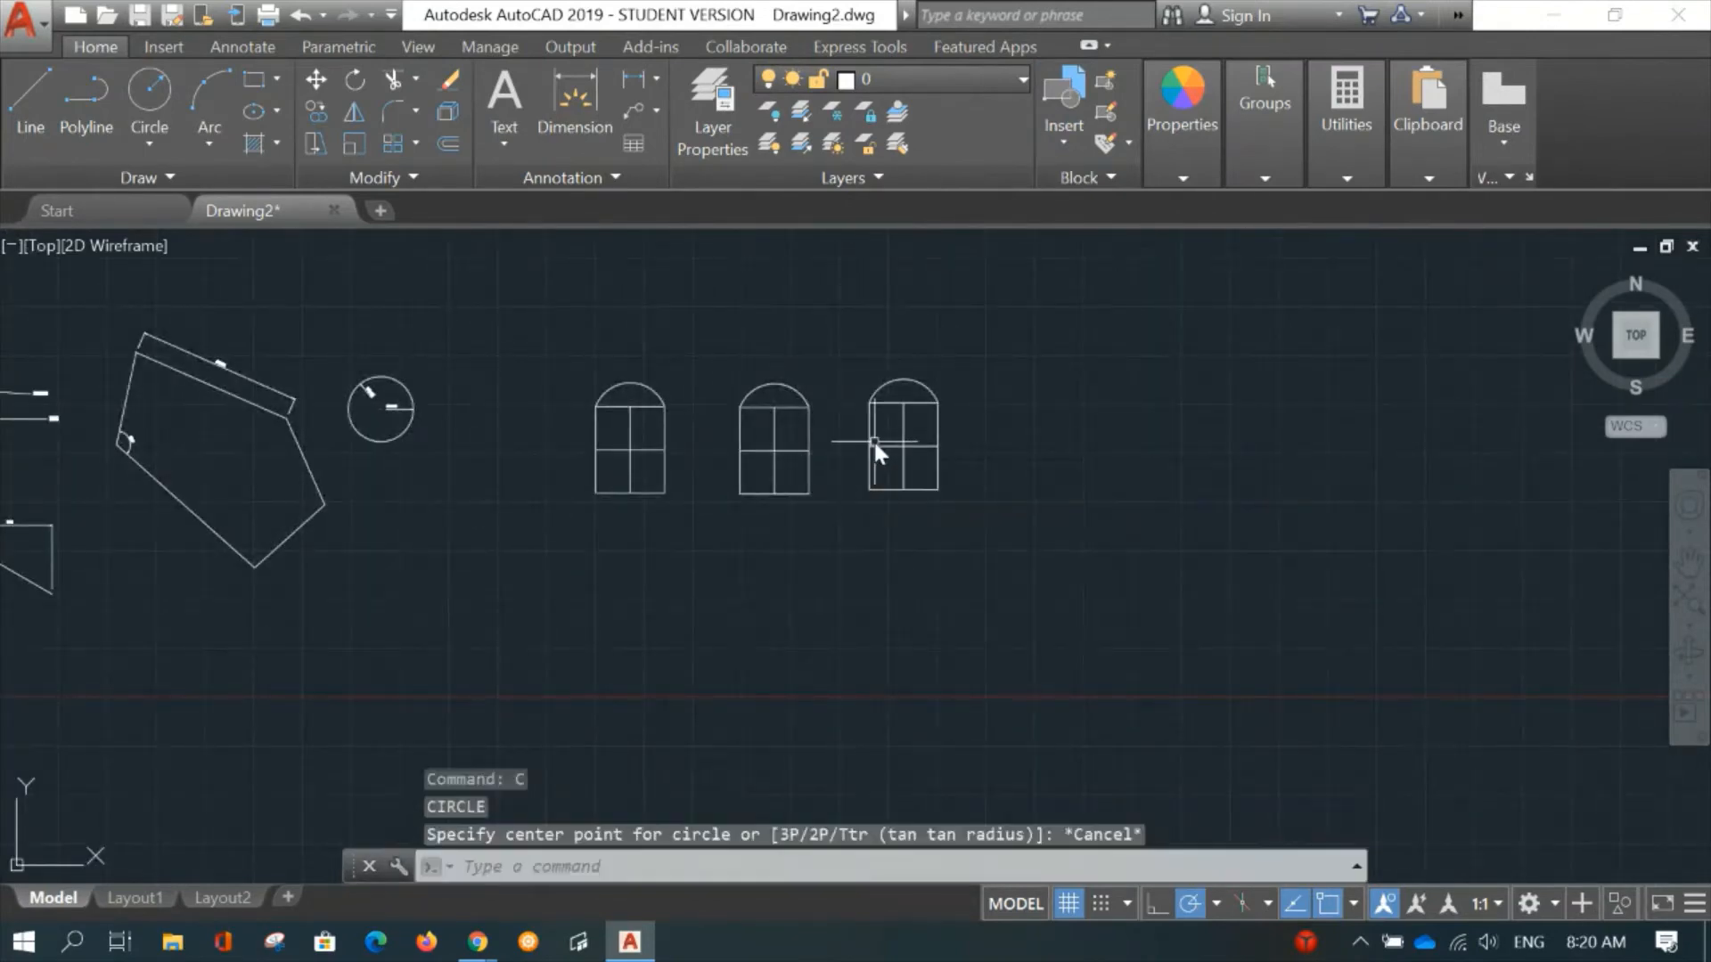
Copy the row of three window blocks straight down to form a second row just below it.
type("CO")
key("Return")
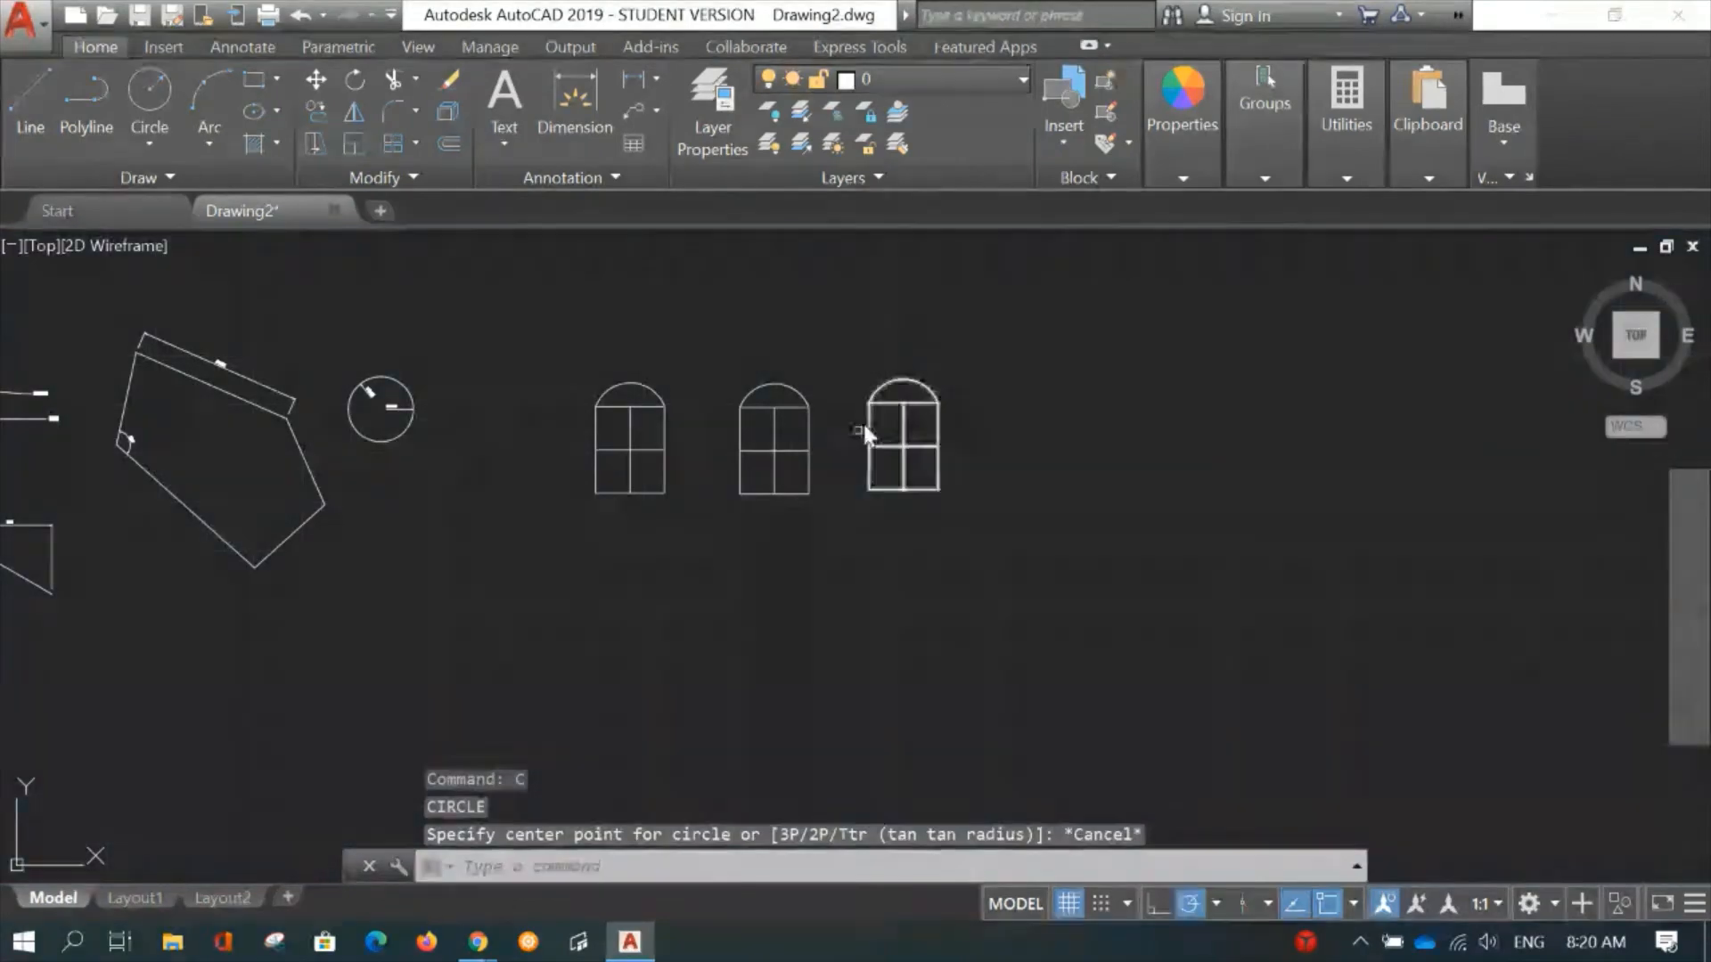
left_click(1005, 371)
left_click(563, 405)
key("Return")
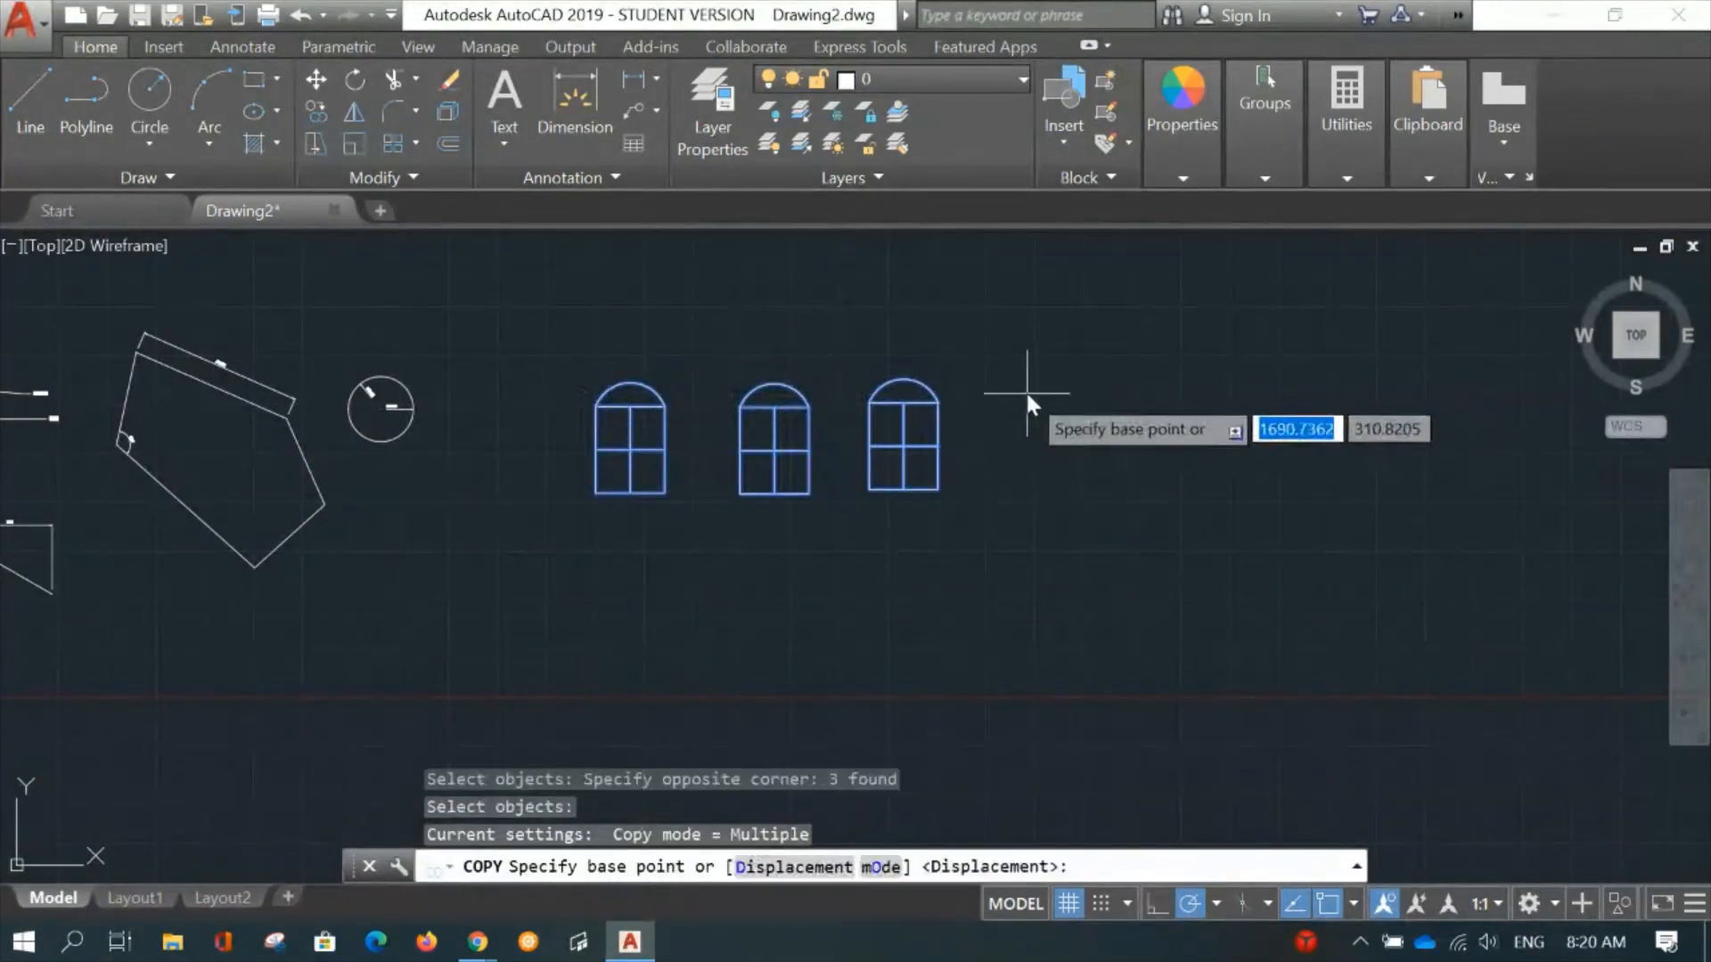
left_click(1025, 388)
left_click(1024, 535)
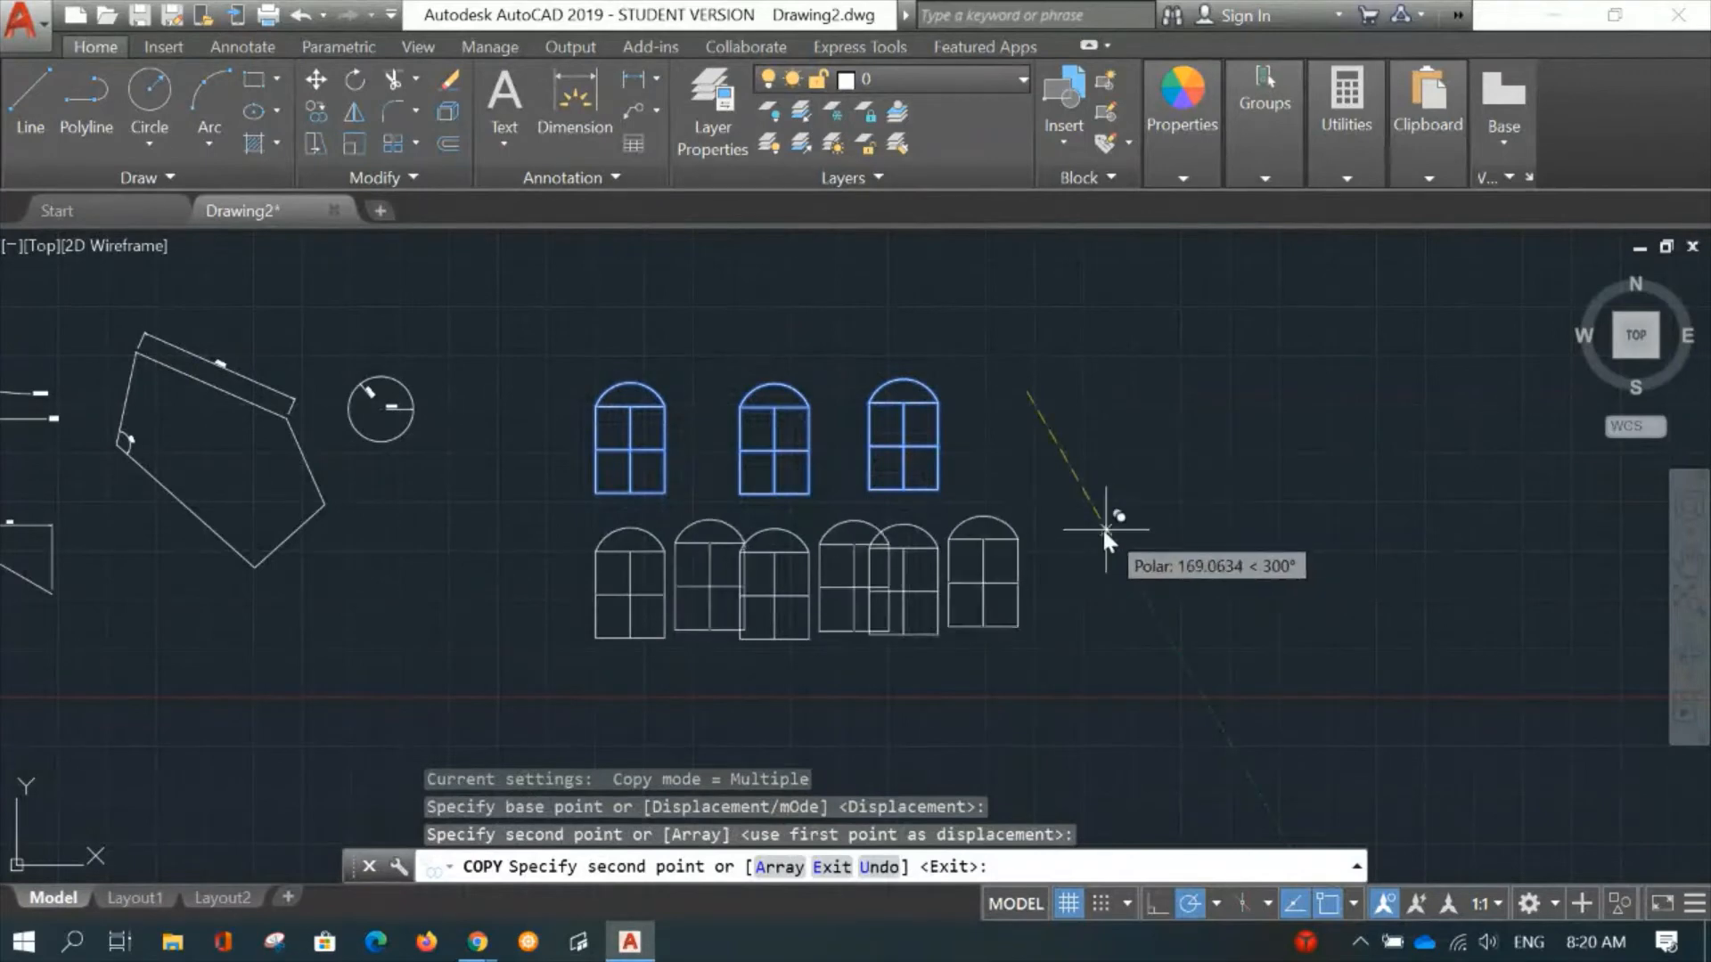
key("Escape")
Open the Window 1 block definition for editing in the Block Editor.
scroll(1013, 504, "up", 3)
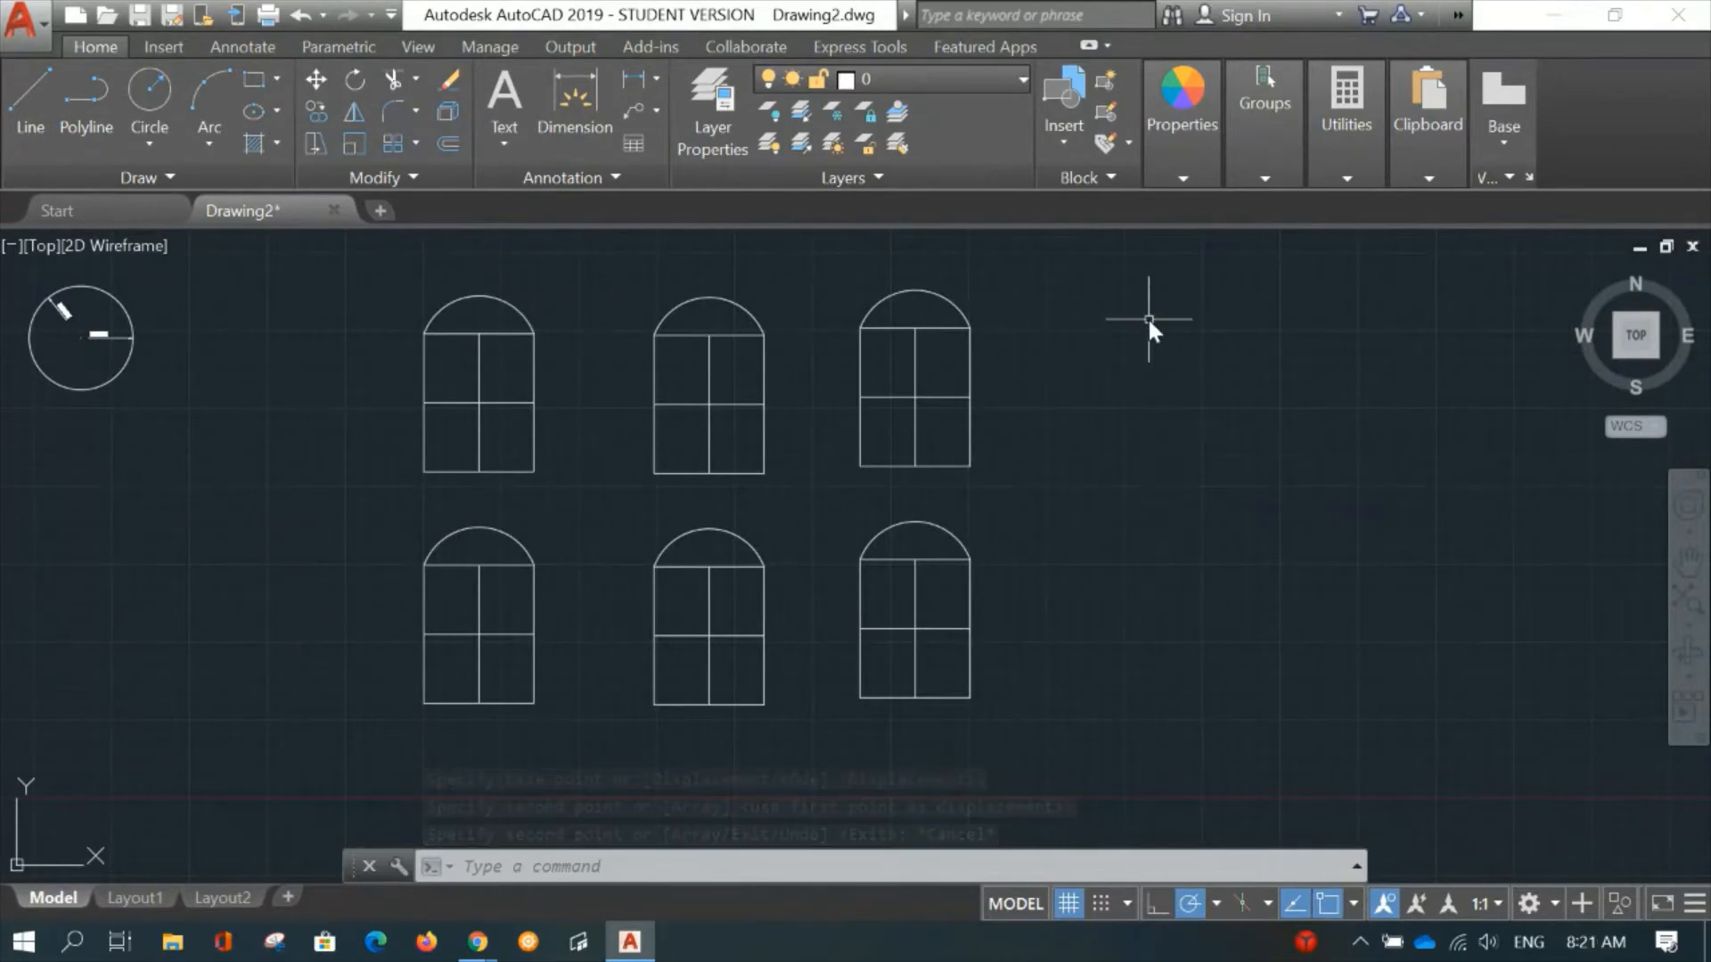
left_click(1105, 114)
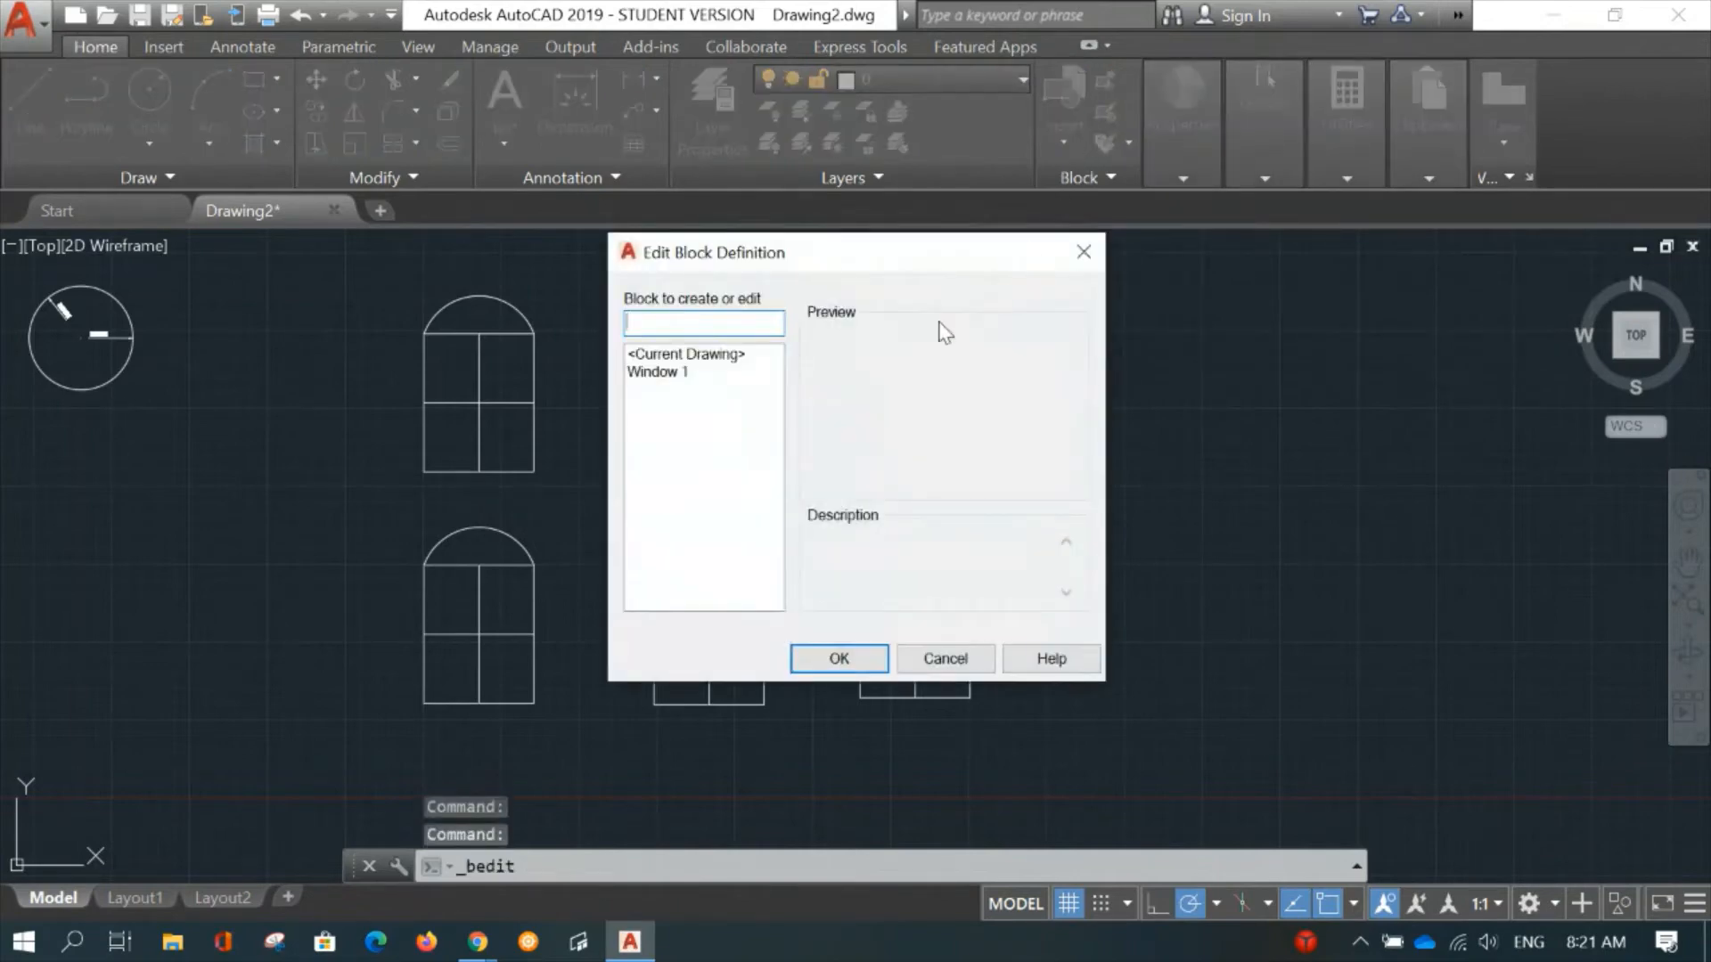
left_click(657, 373)
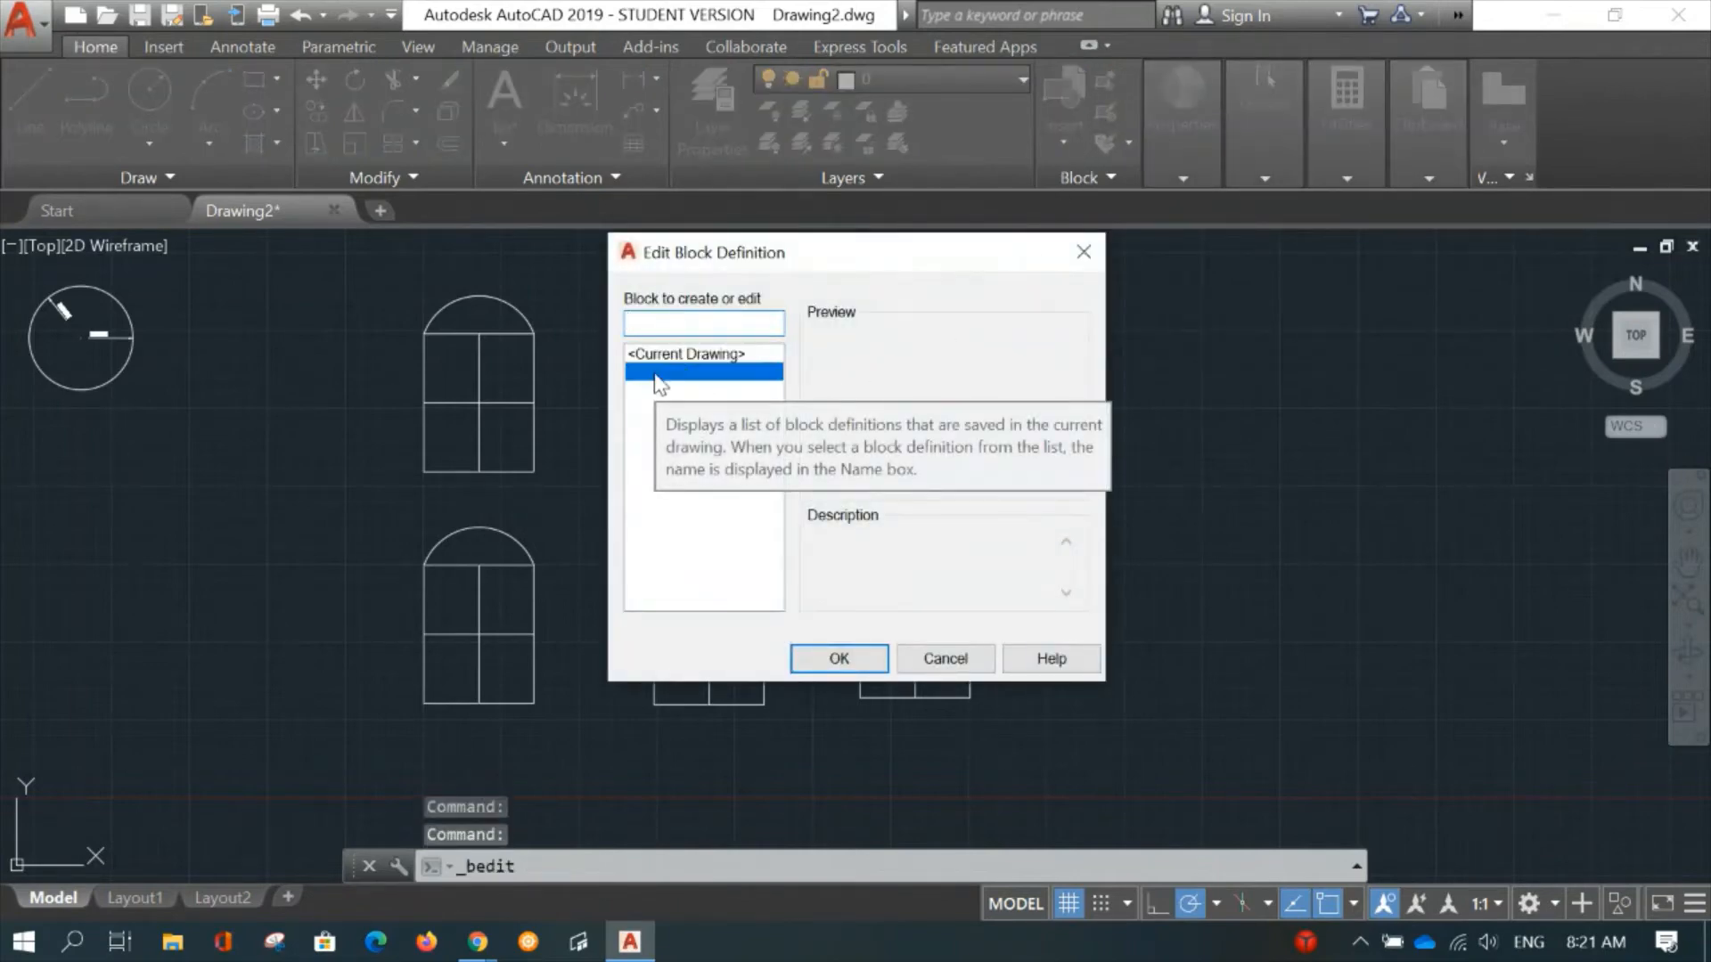
left_click(837, 658)
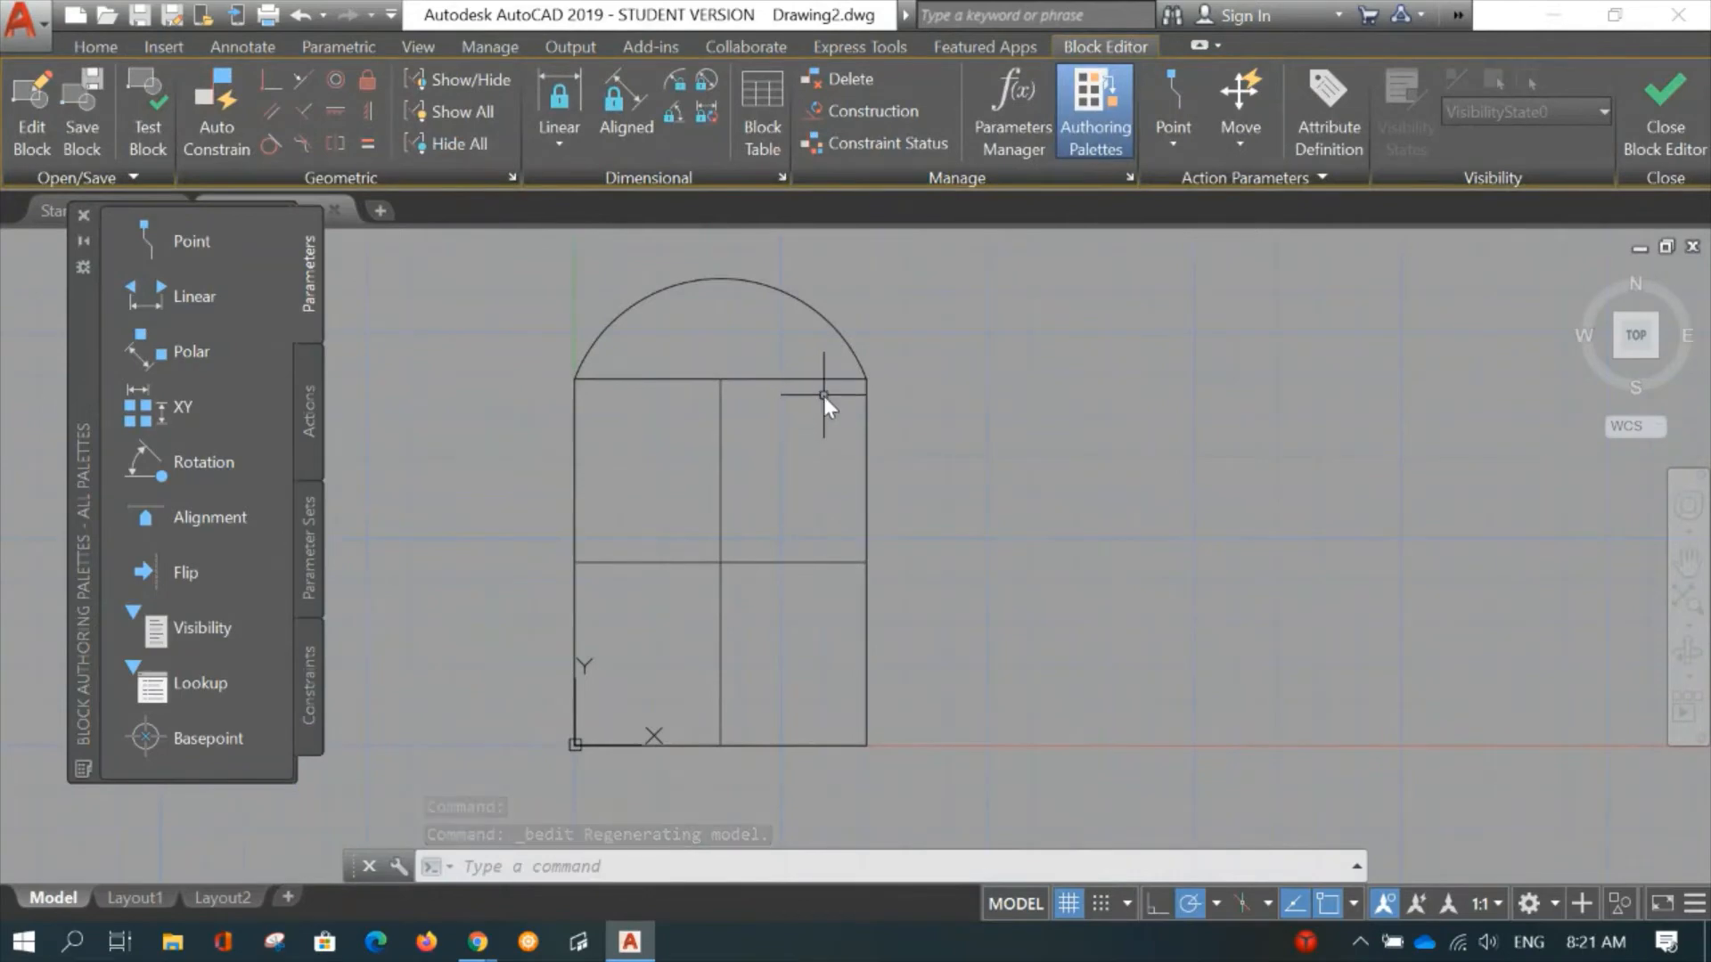
type("O")
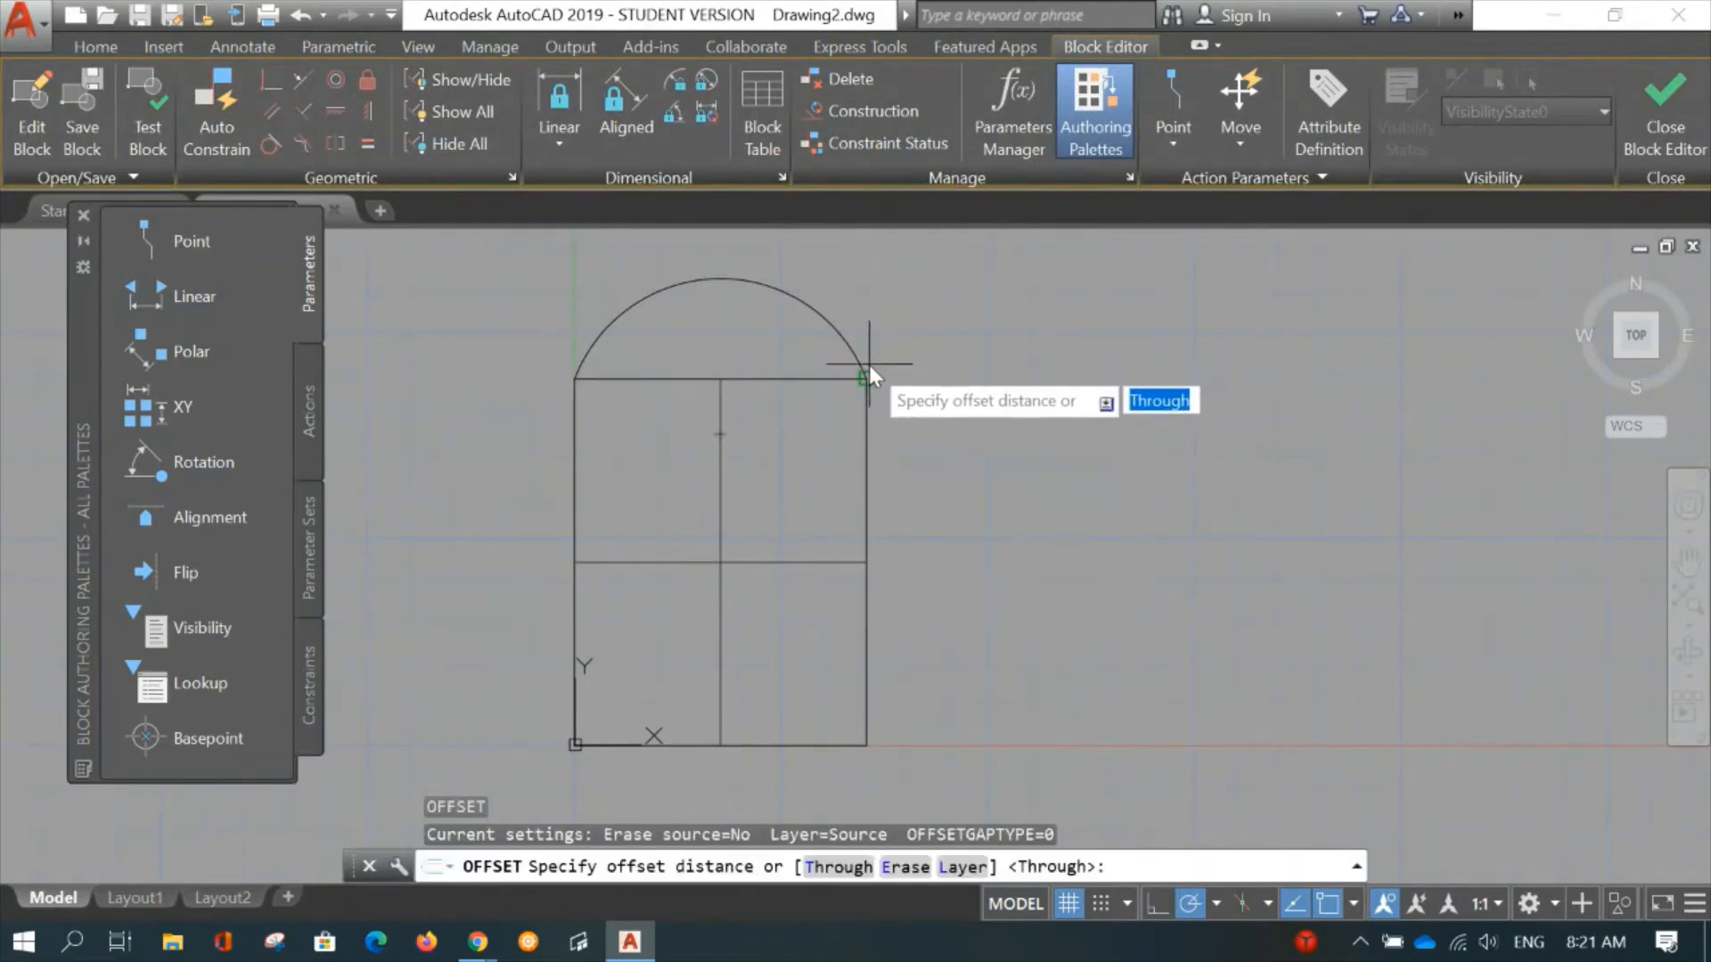
left_click(869, 367)
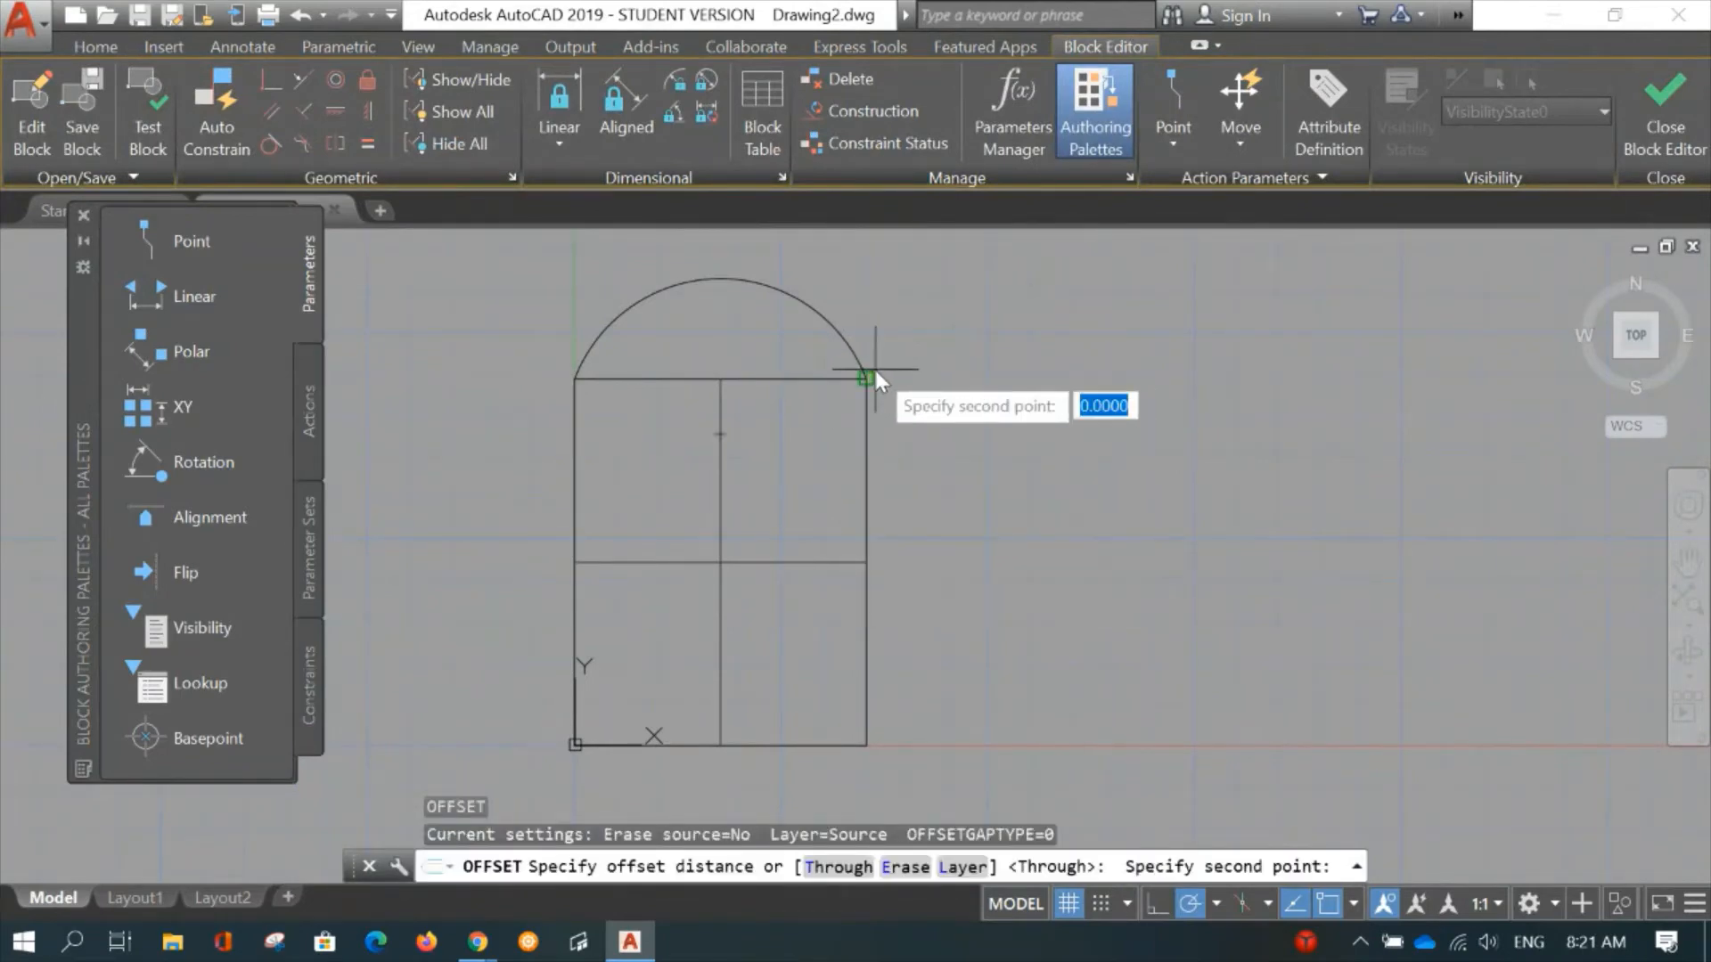
left_click(873, 366)
left_click(864, 358)
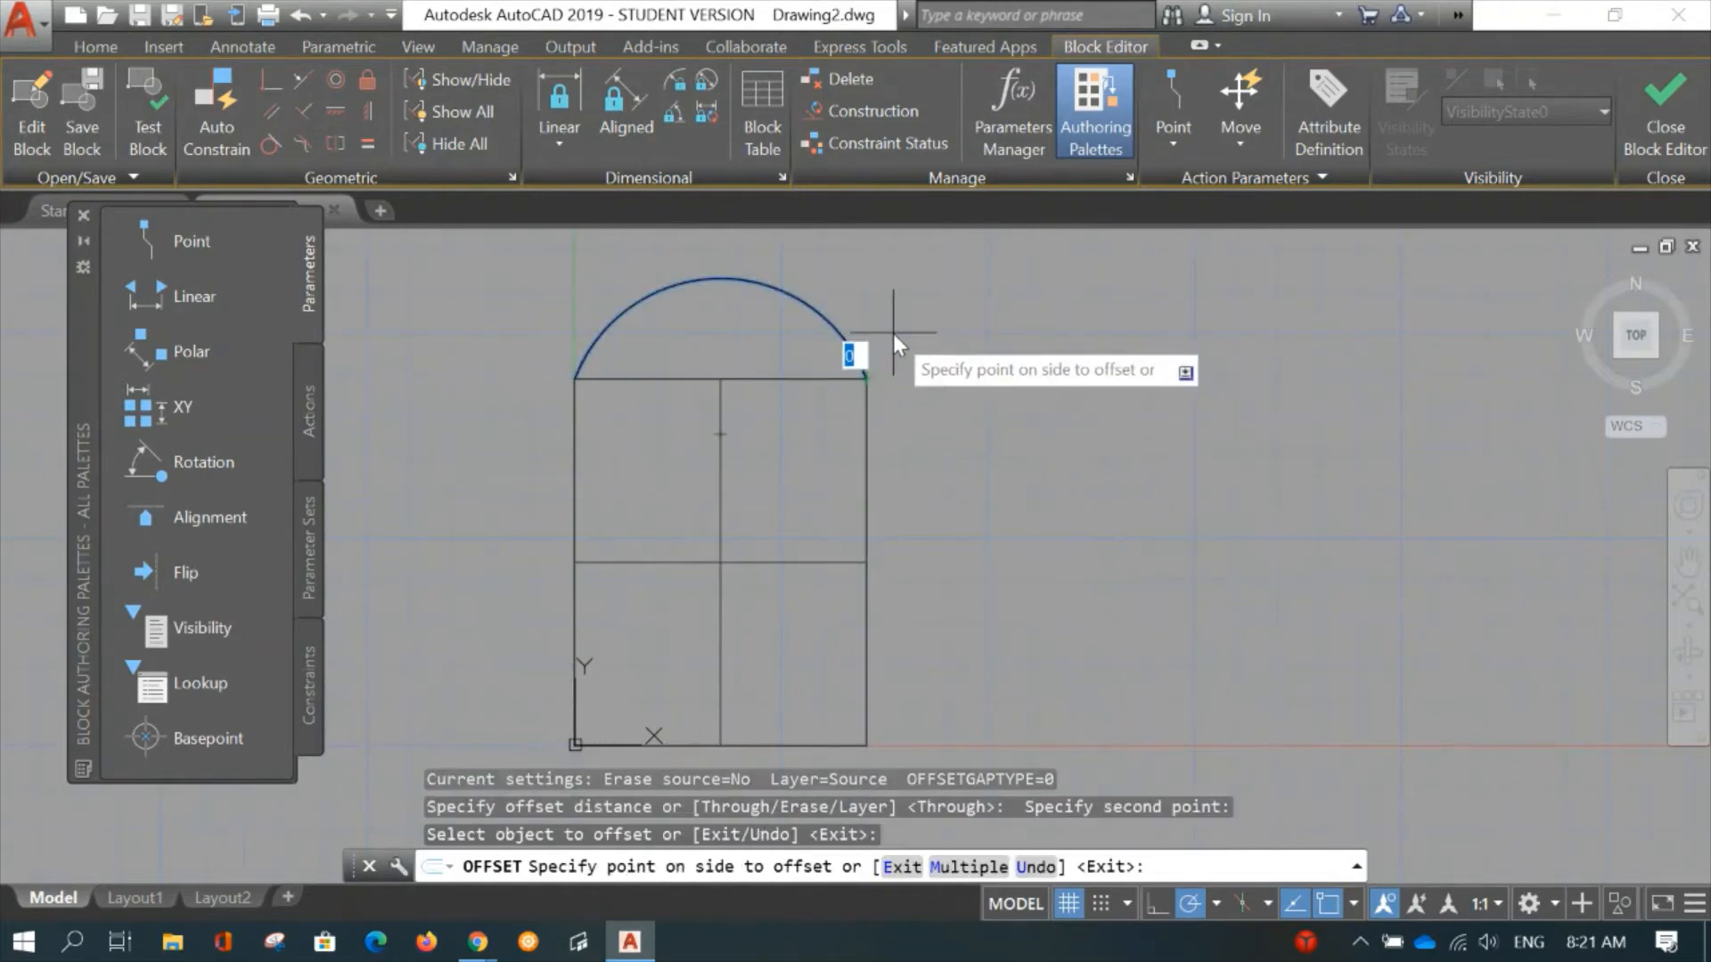
key("Escape")
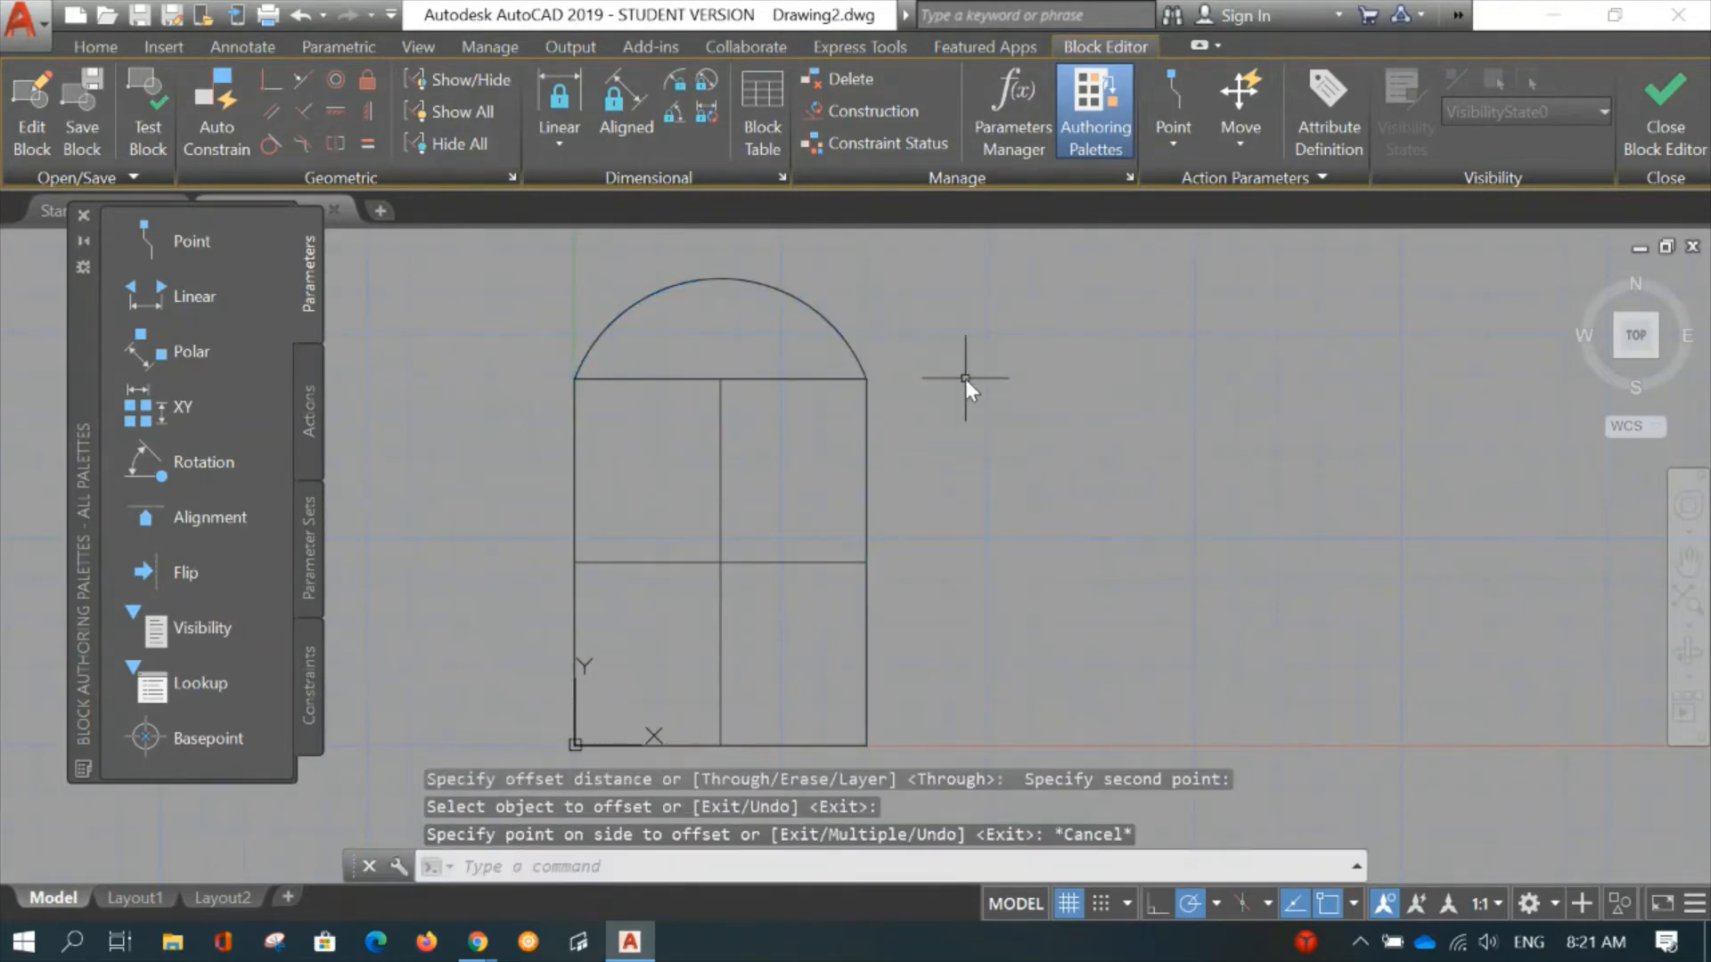
Offset the window's arch outward by 2 units.
type("o")
key("Return")
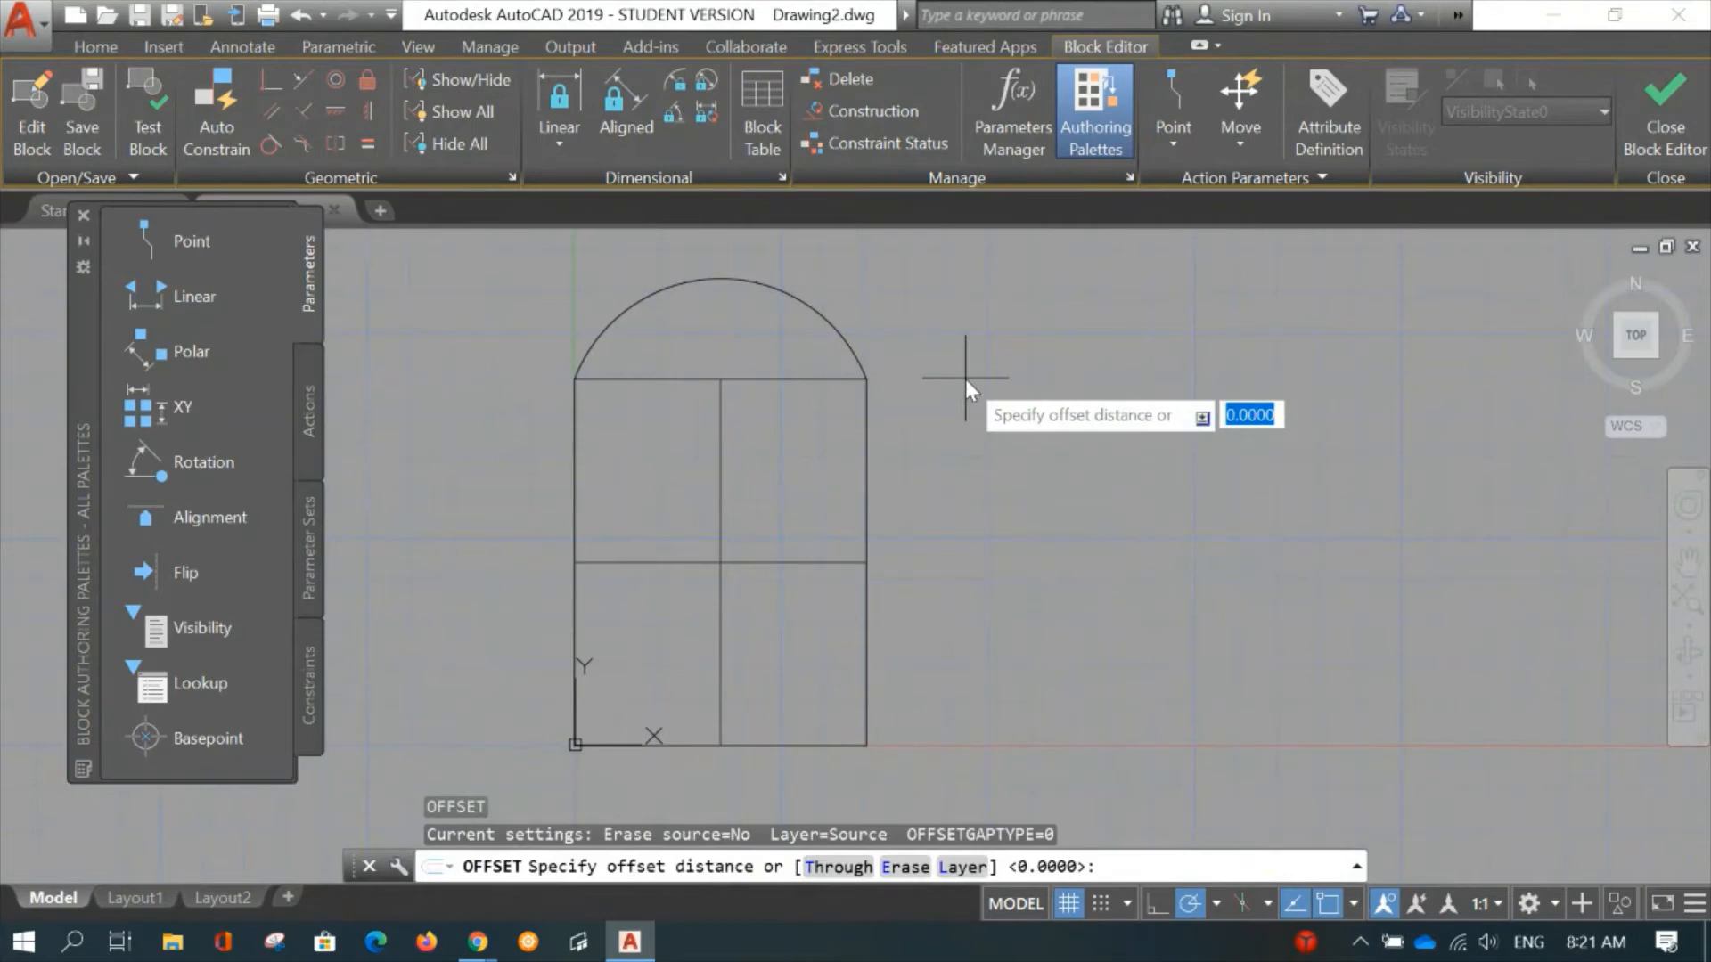
type("2")
key("Return")
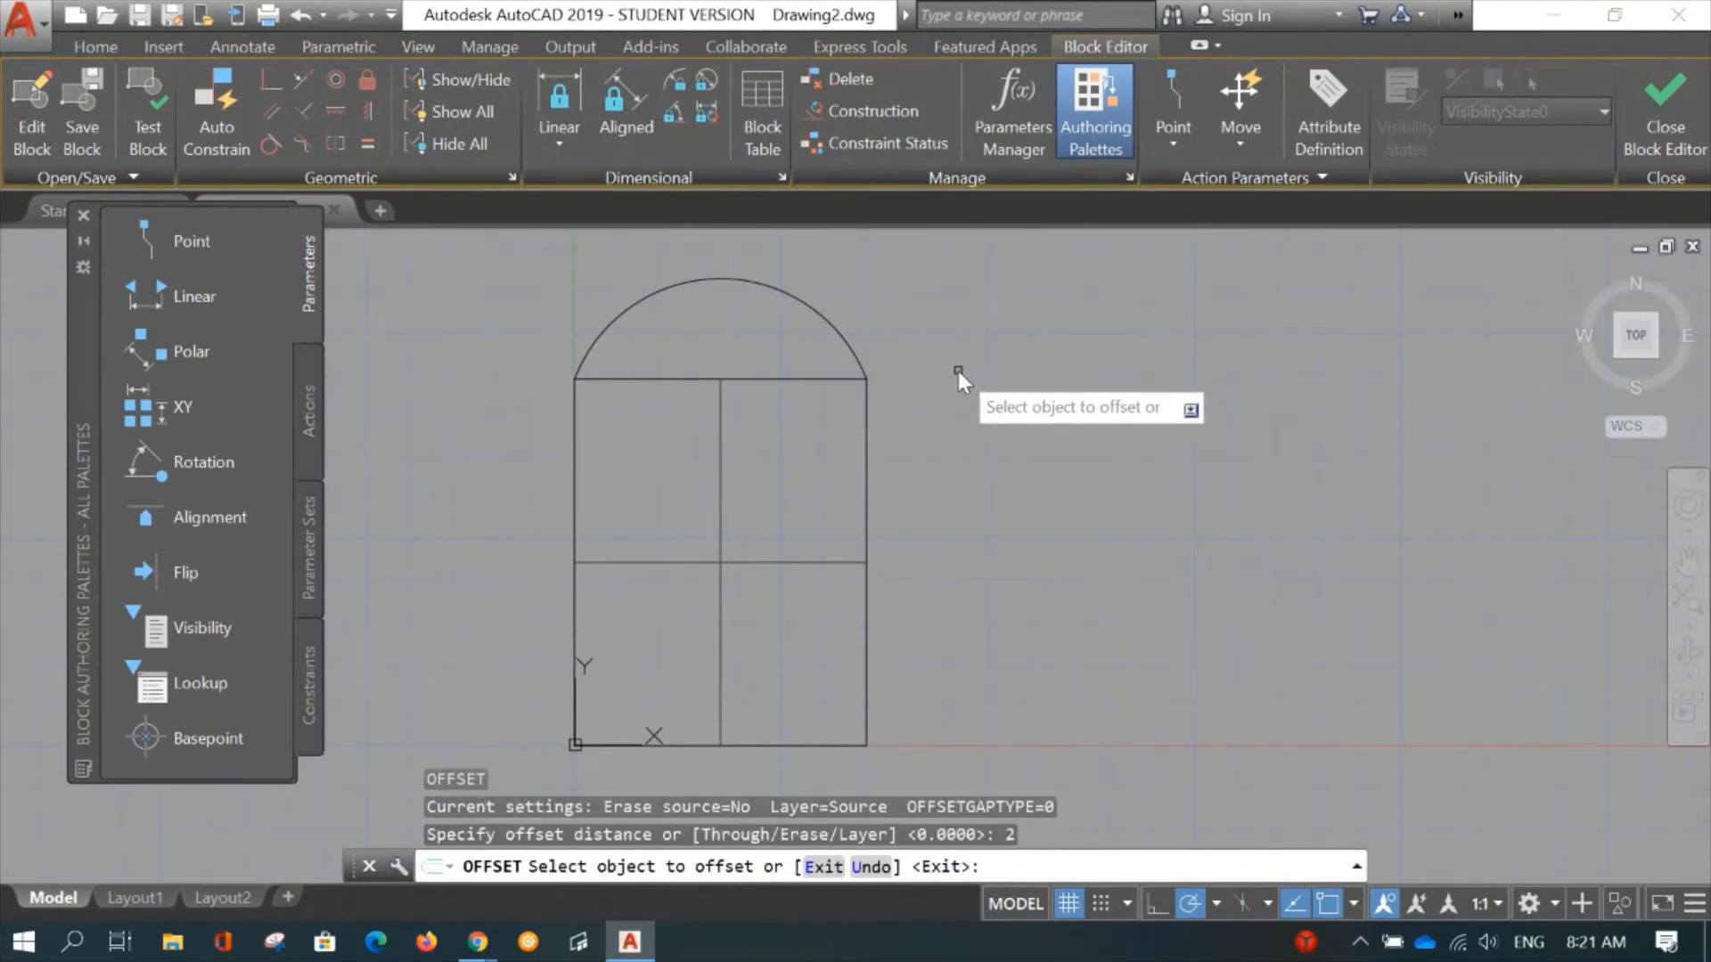
left_click(852, 344)
left_click(923, 323)
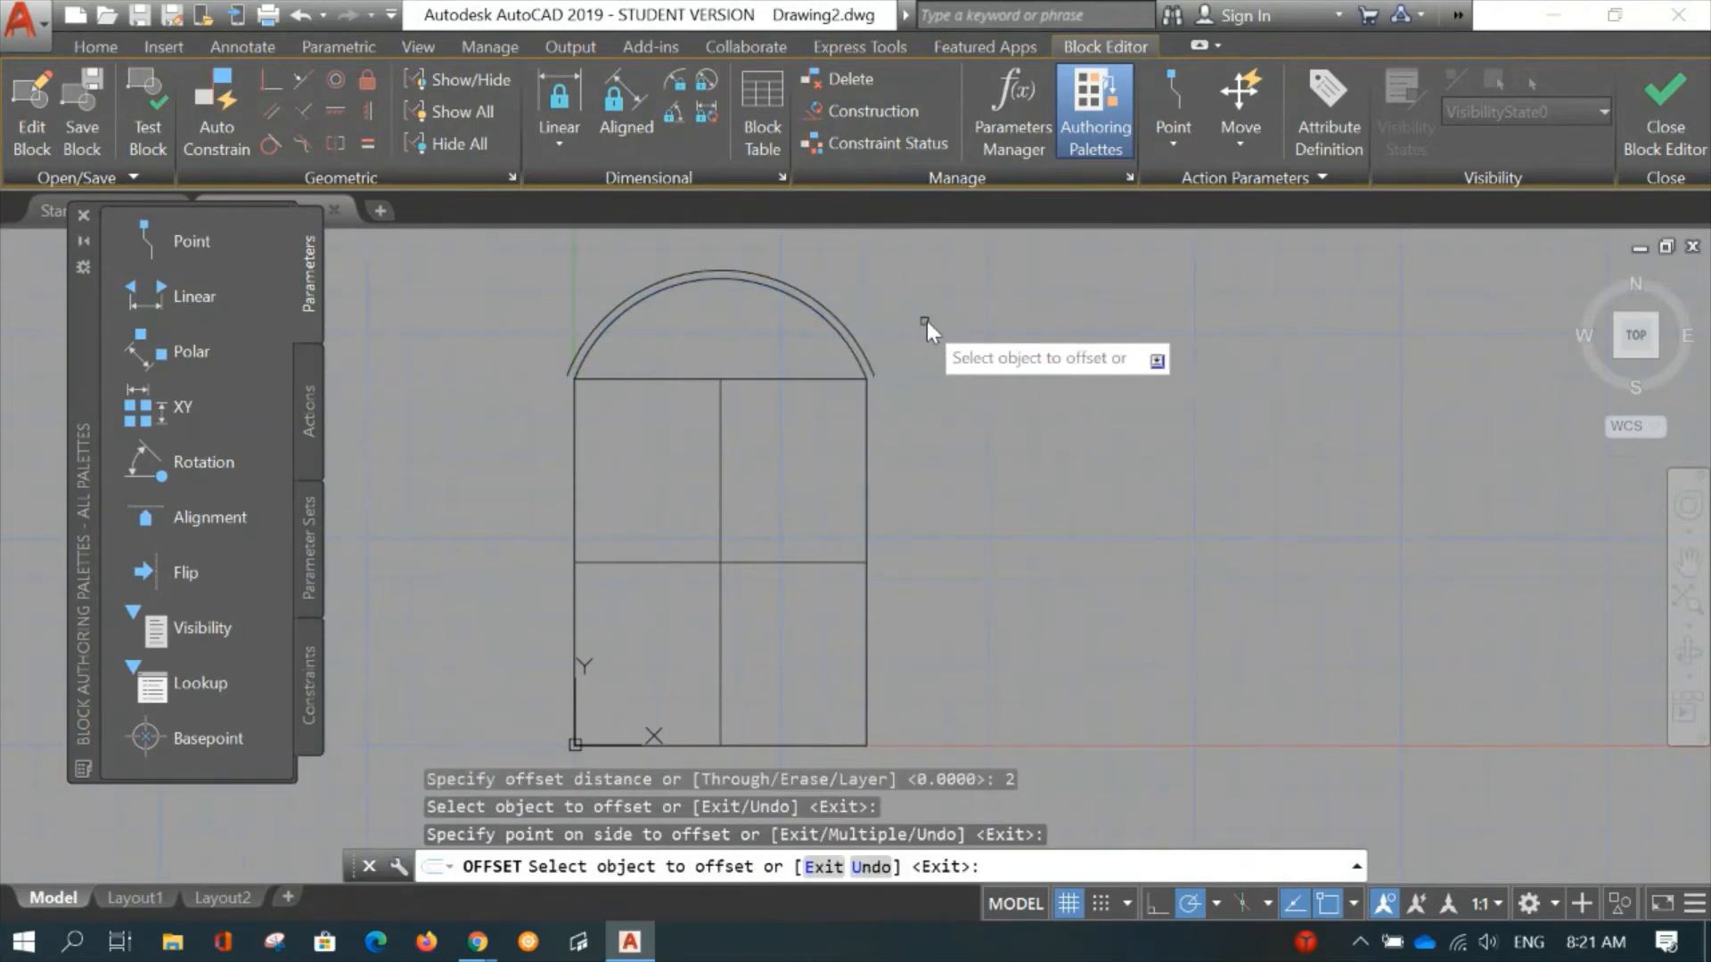
key("Escape")
Offset the window's outer rectangle outward by 2 units.
scroll(904, 495, "up", 2)
middle_click_drag(903, 497, 980, 561)
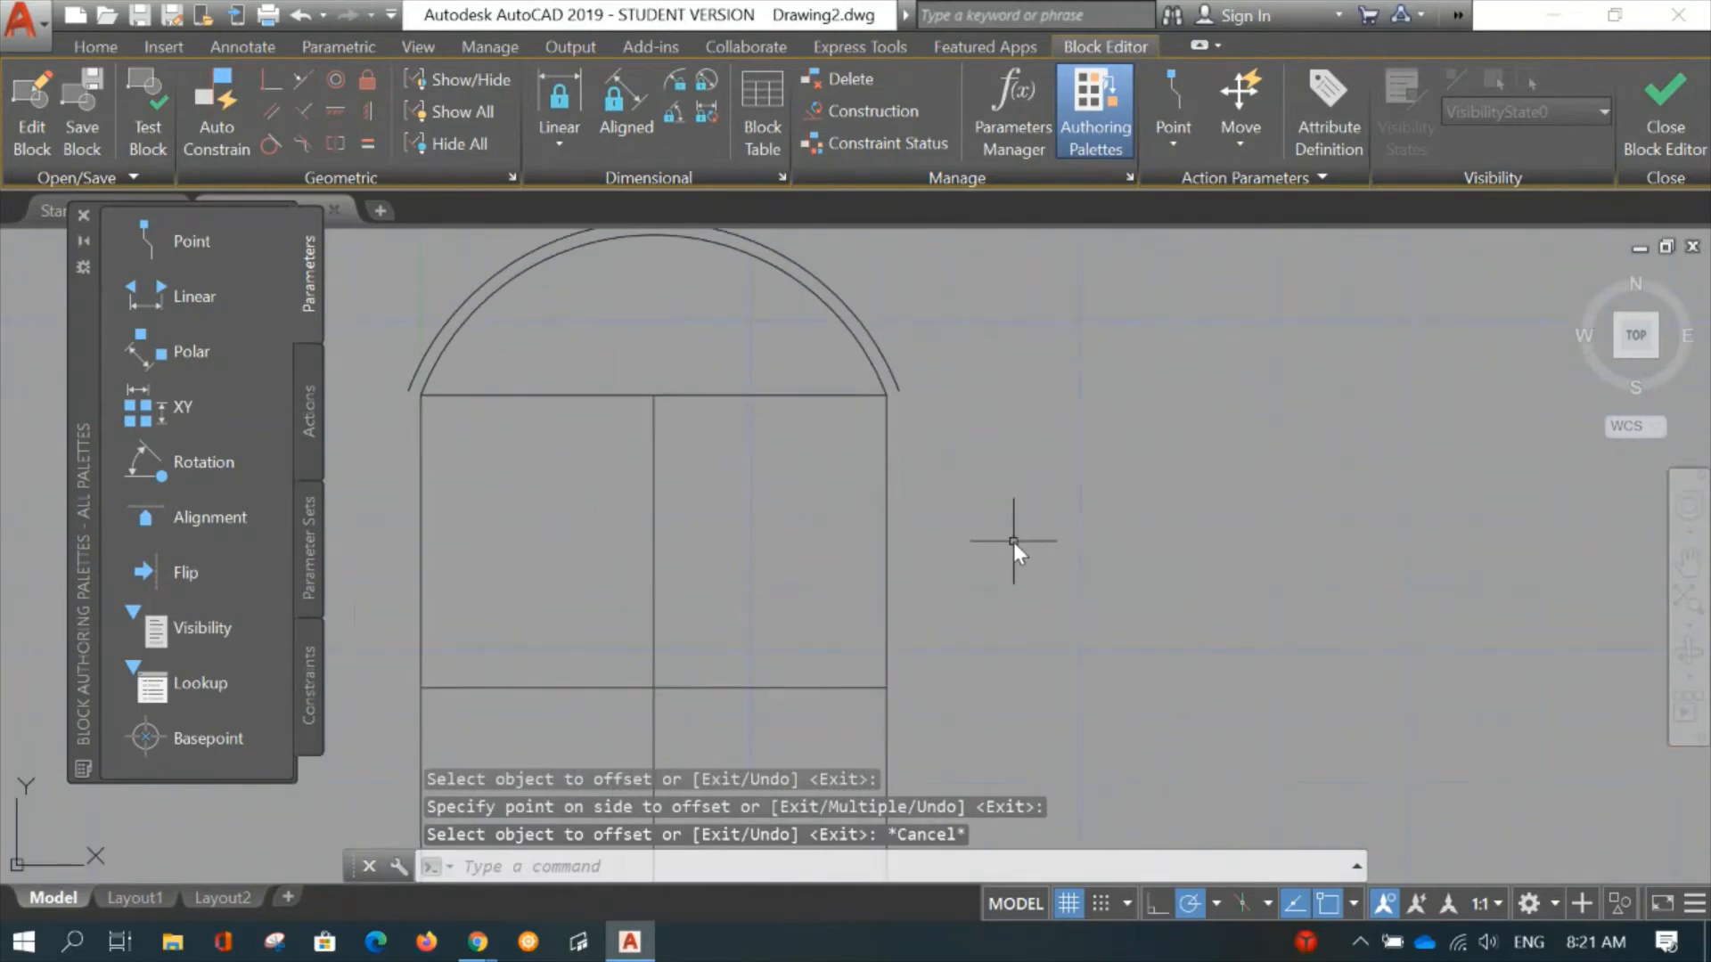
type("o")
key("Return")
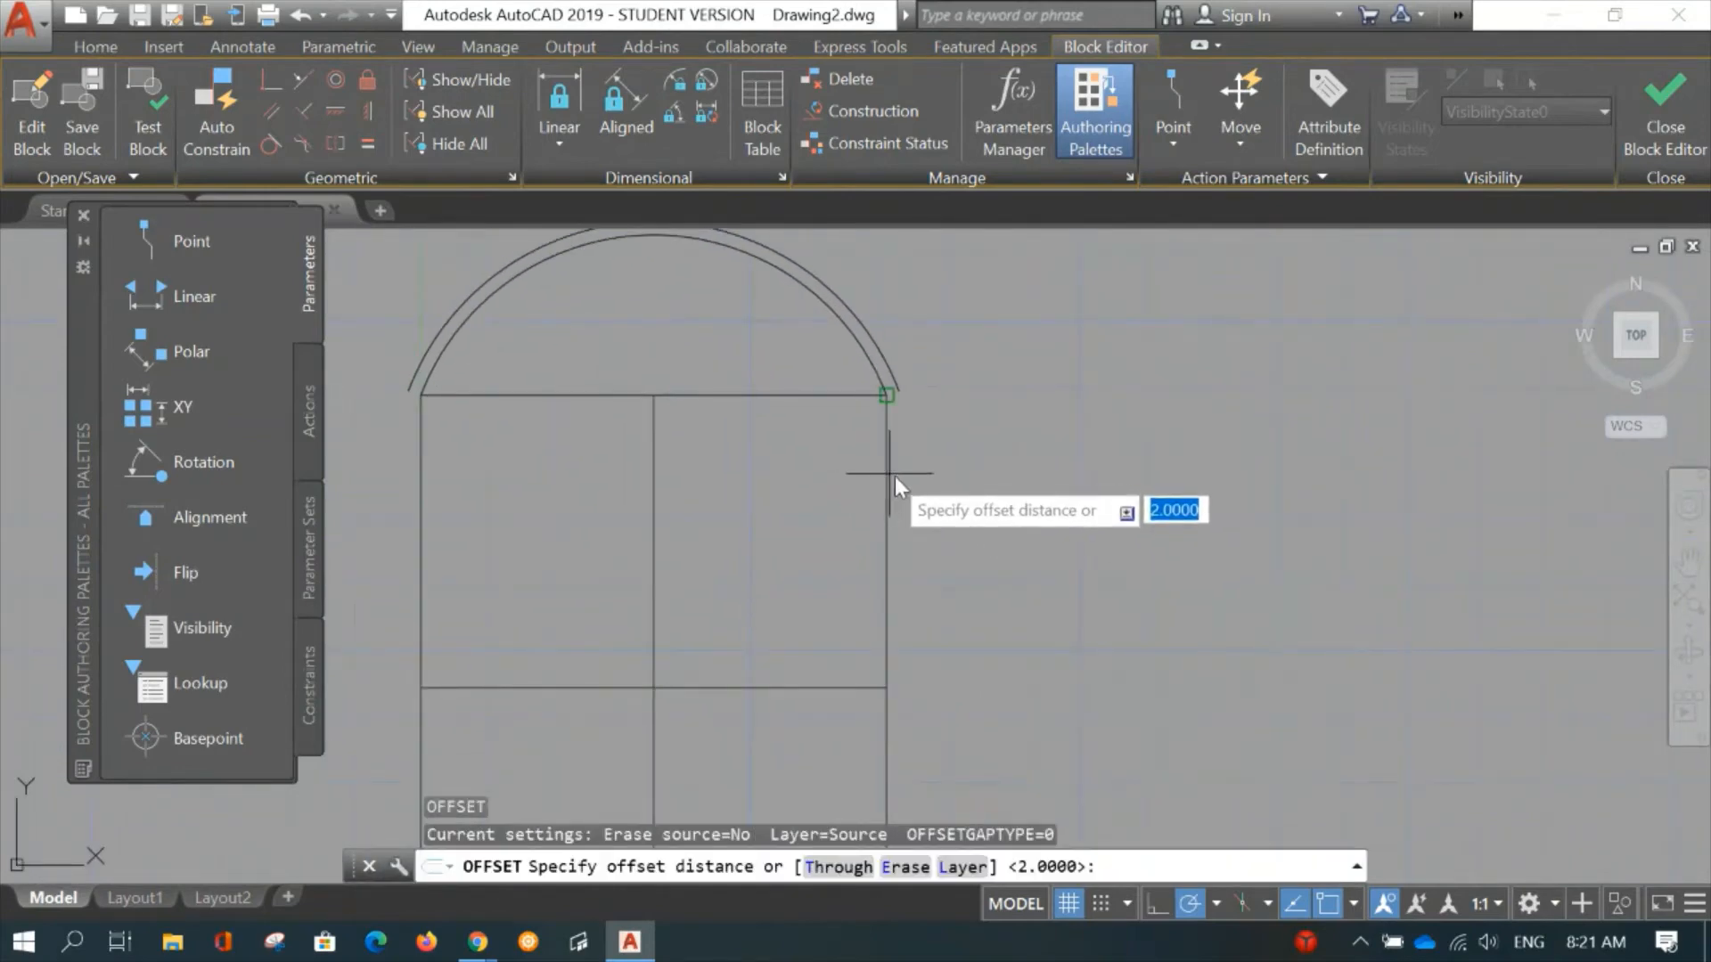
key("Return")
left_click(884, 496)
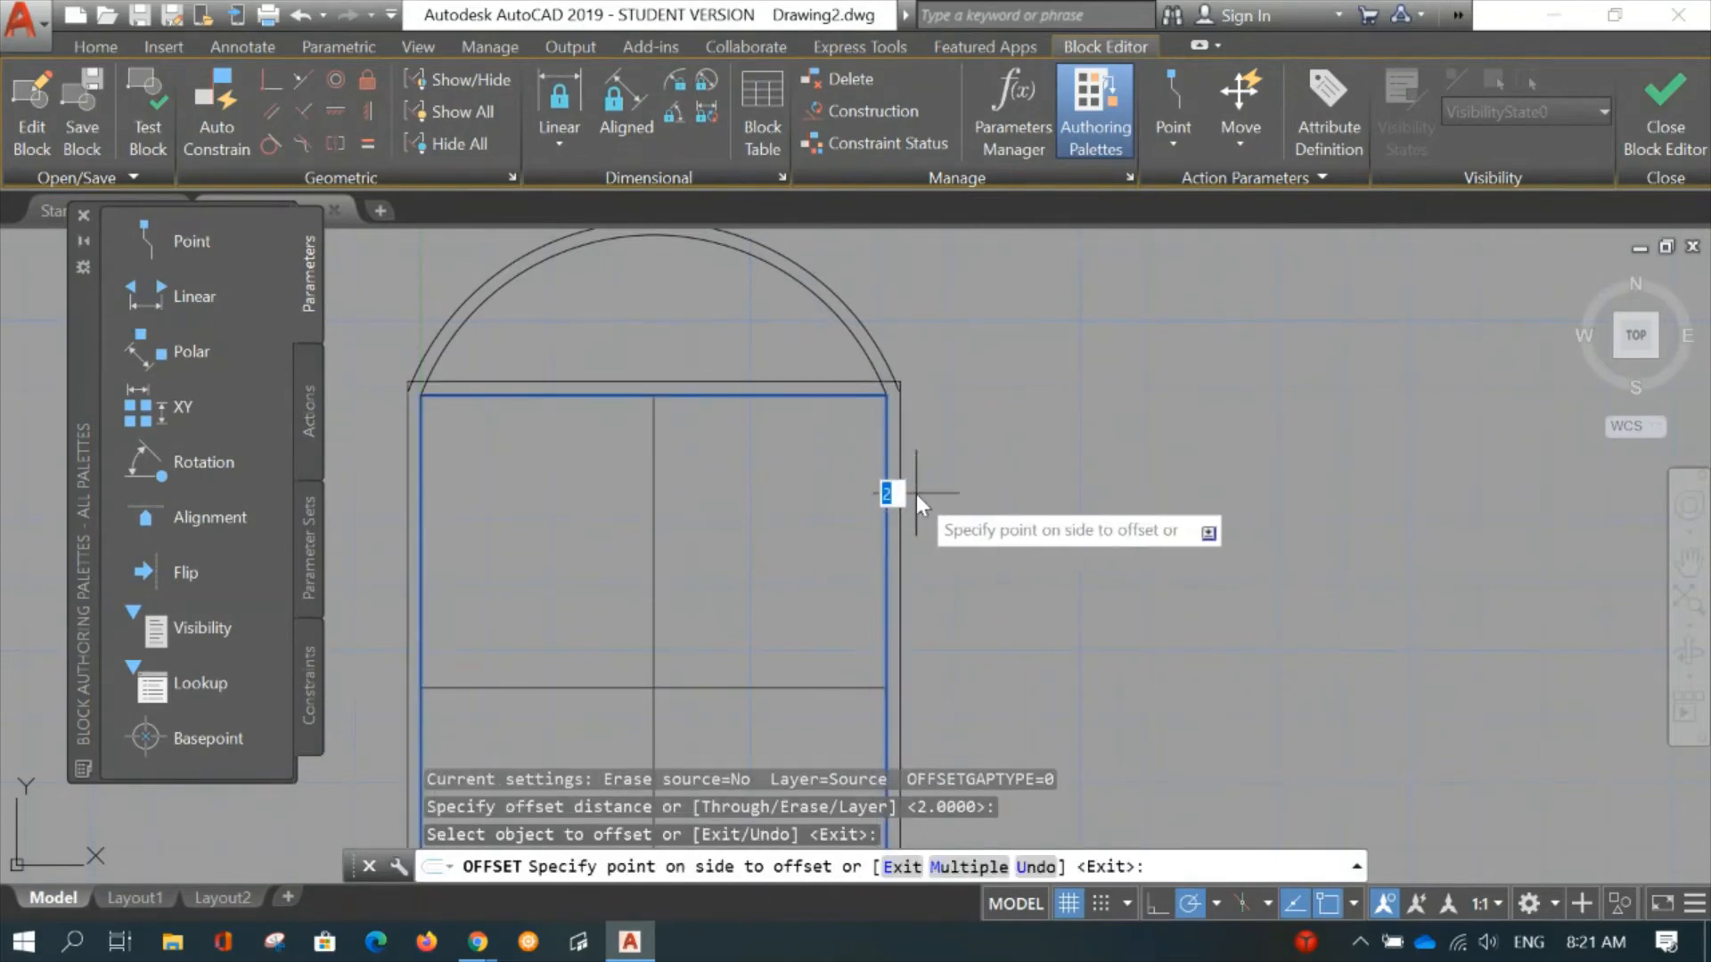
left_click(916, 494)
key("Escape")
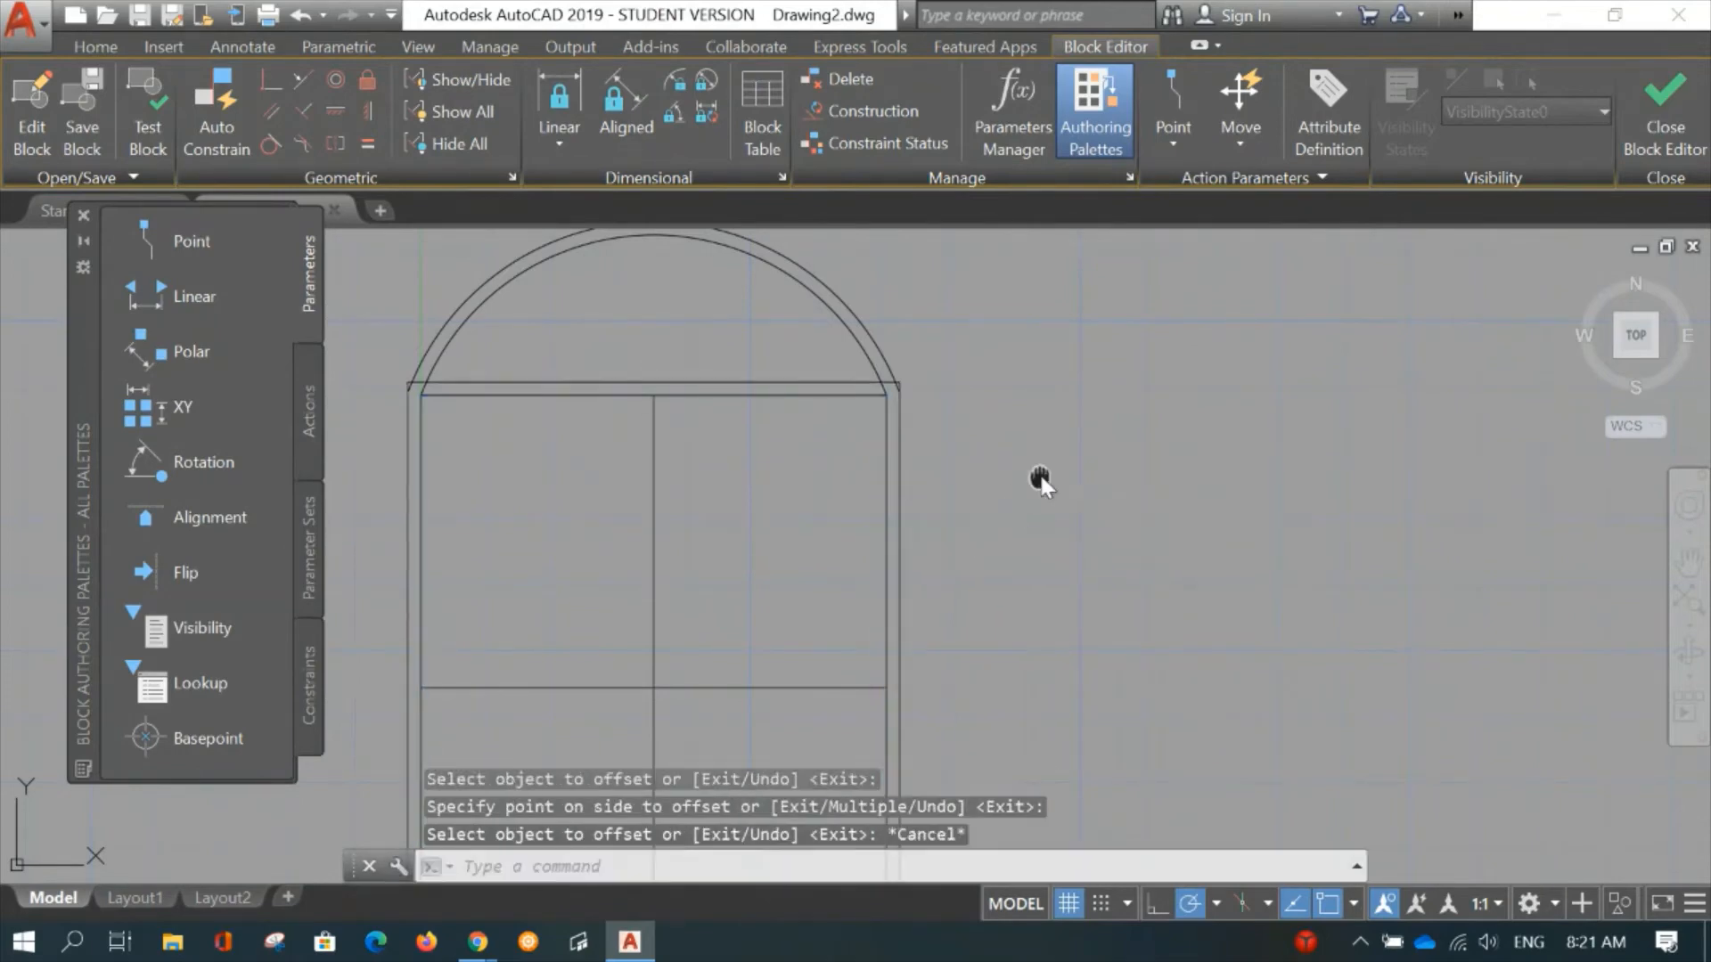
Close the Block Editor and save the changes to Window 1.
middle_click_drag(1040, 478, 1137, 339)
scroll(1136, 338, "down", 1)
middle_click_drag(1162, 425, 1065, 510)
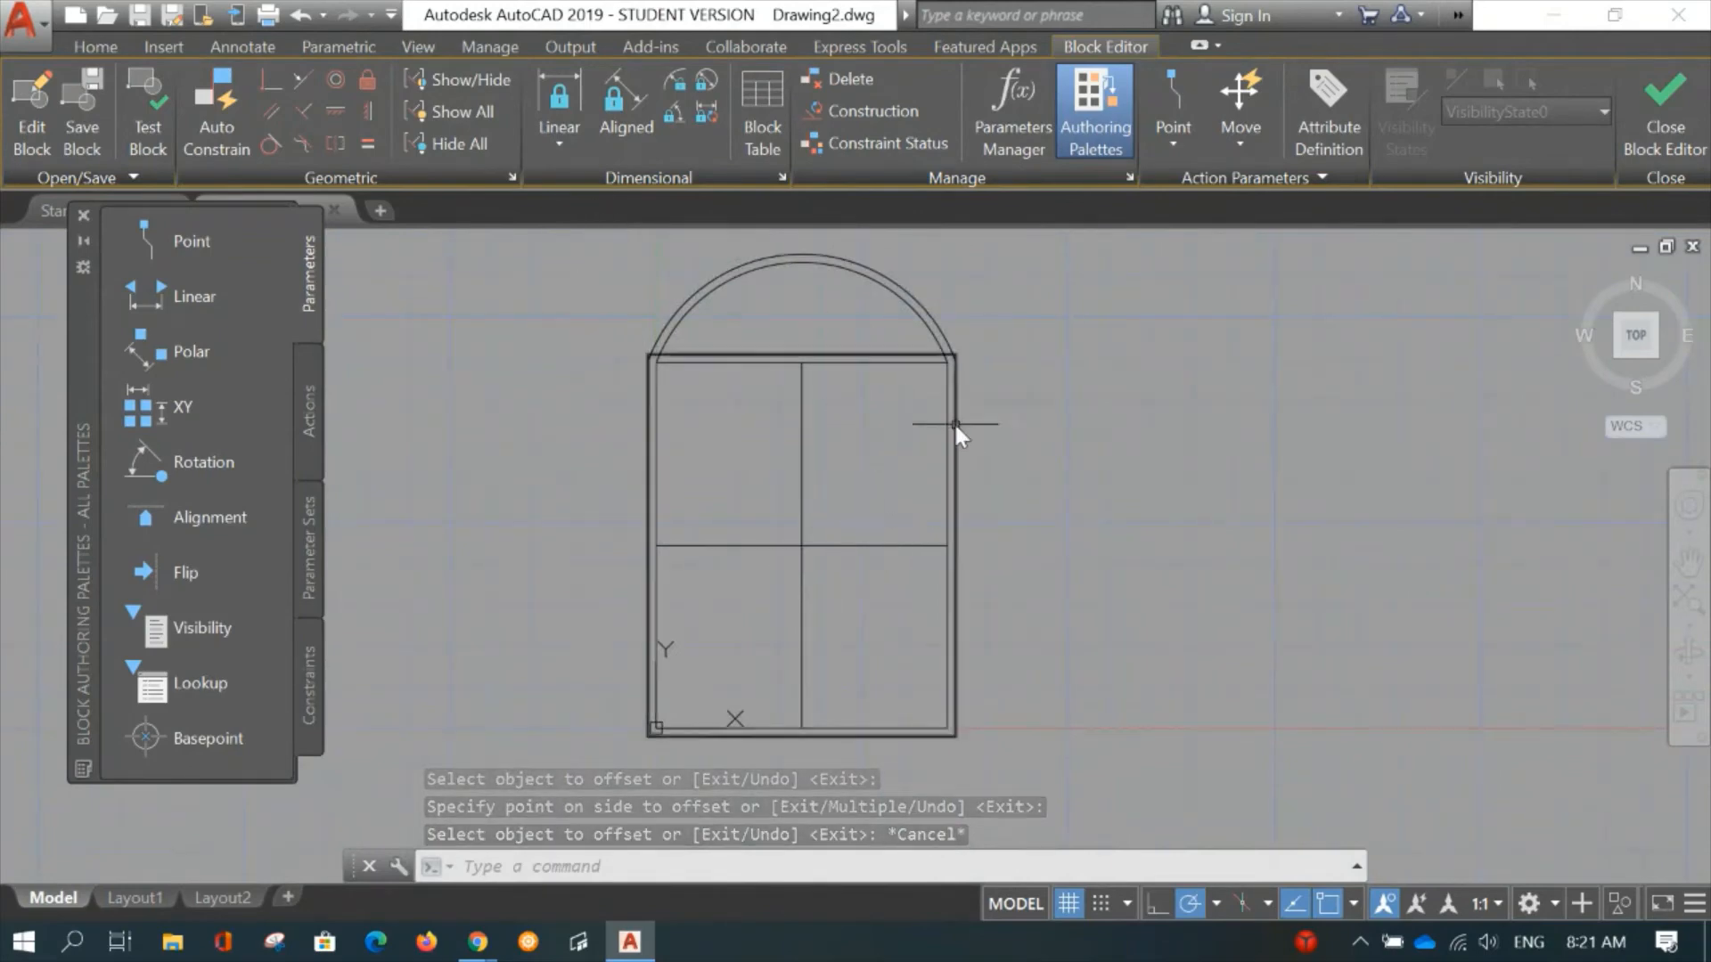
mouse_move(953, 421)
middle_mouse_down()
mouse_move(991, 383)
mouse_move(1027, 392)
middle_mouse_up()
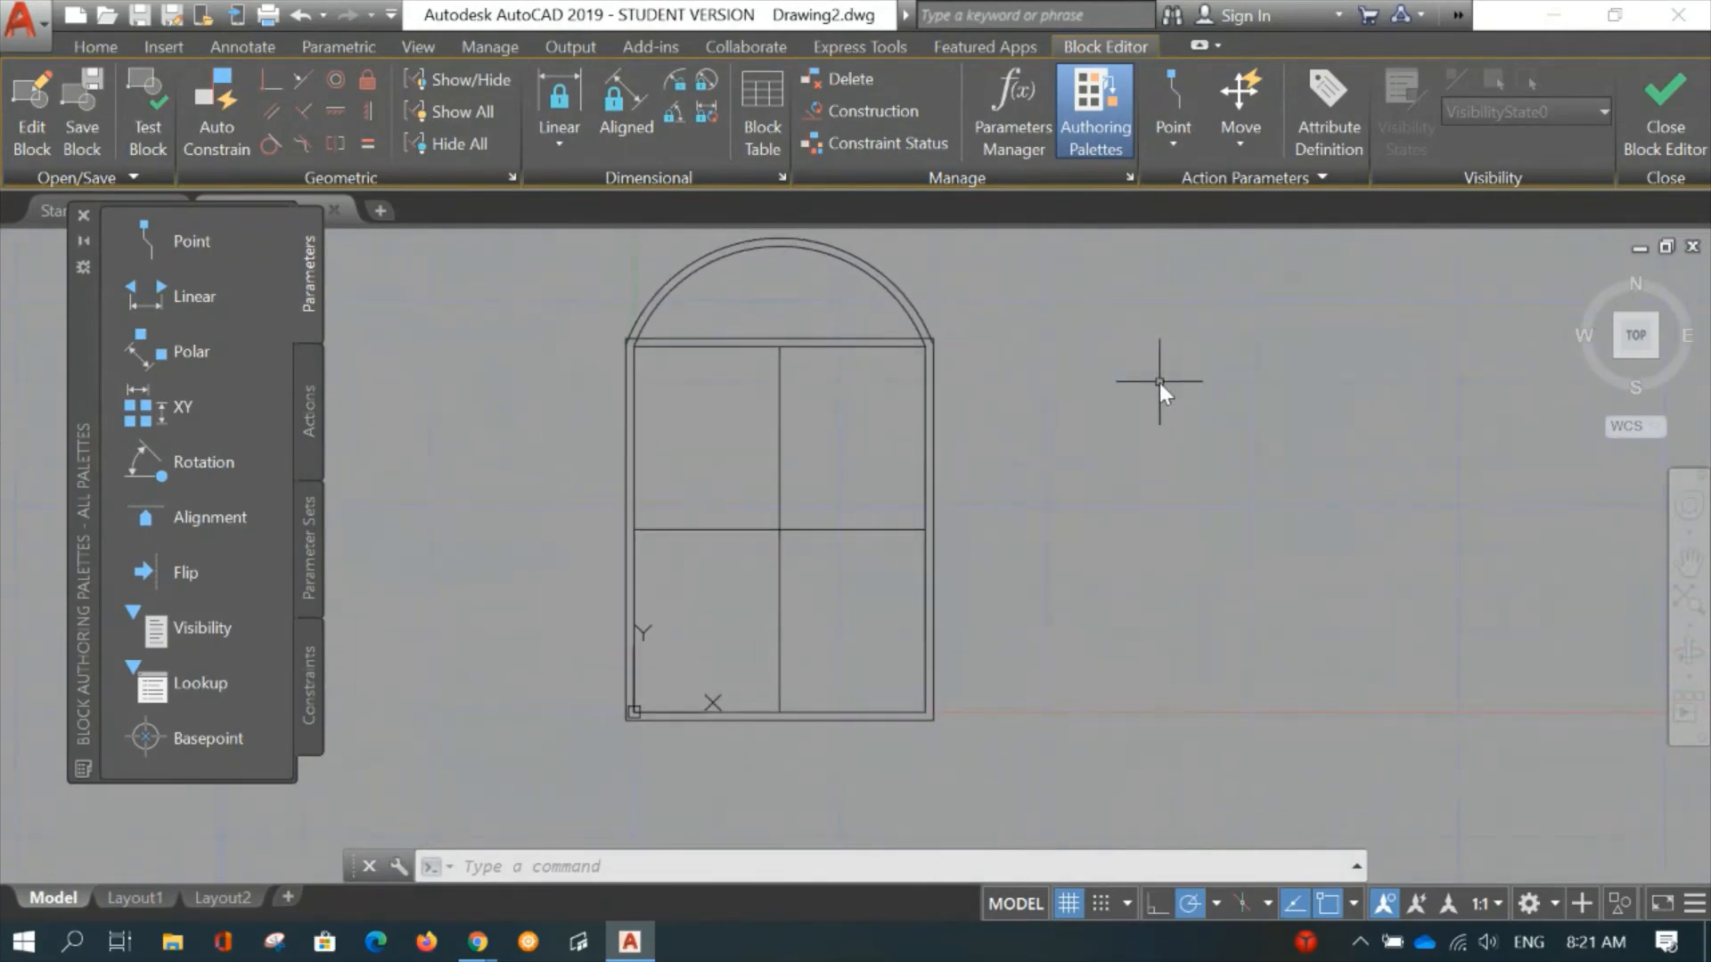
left_click(1675, 114)
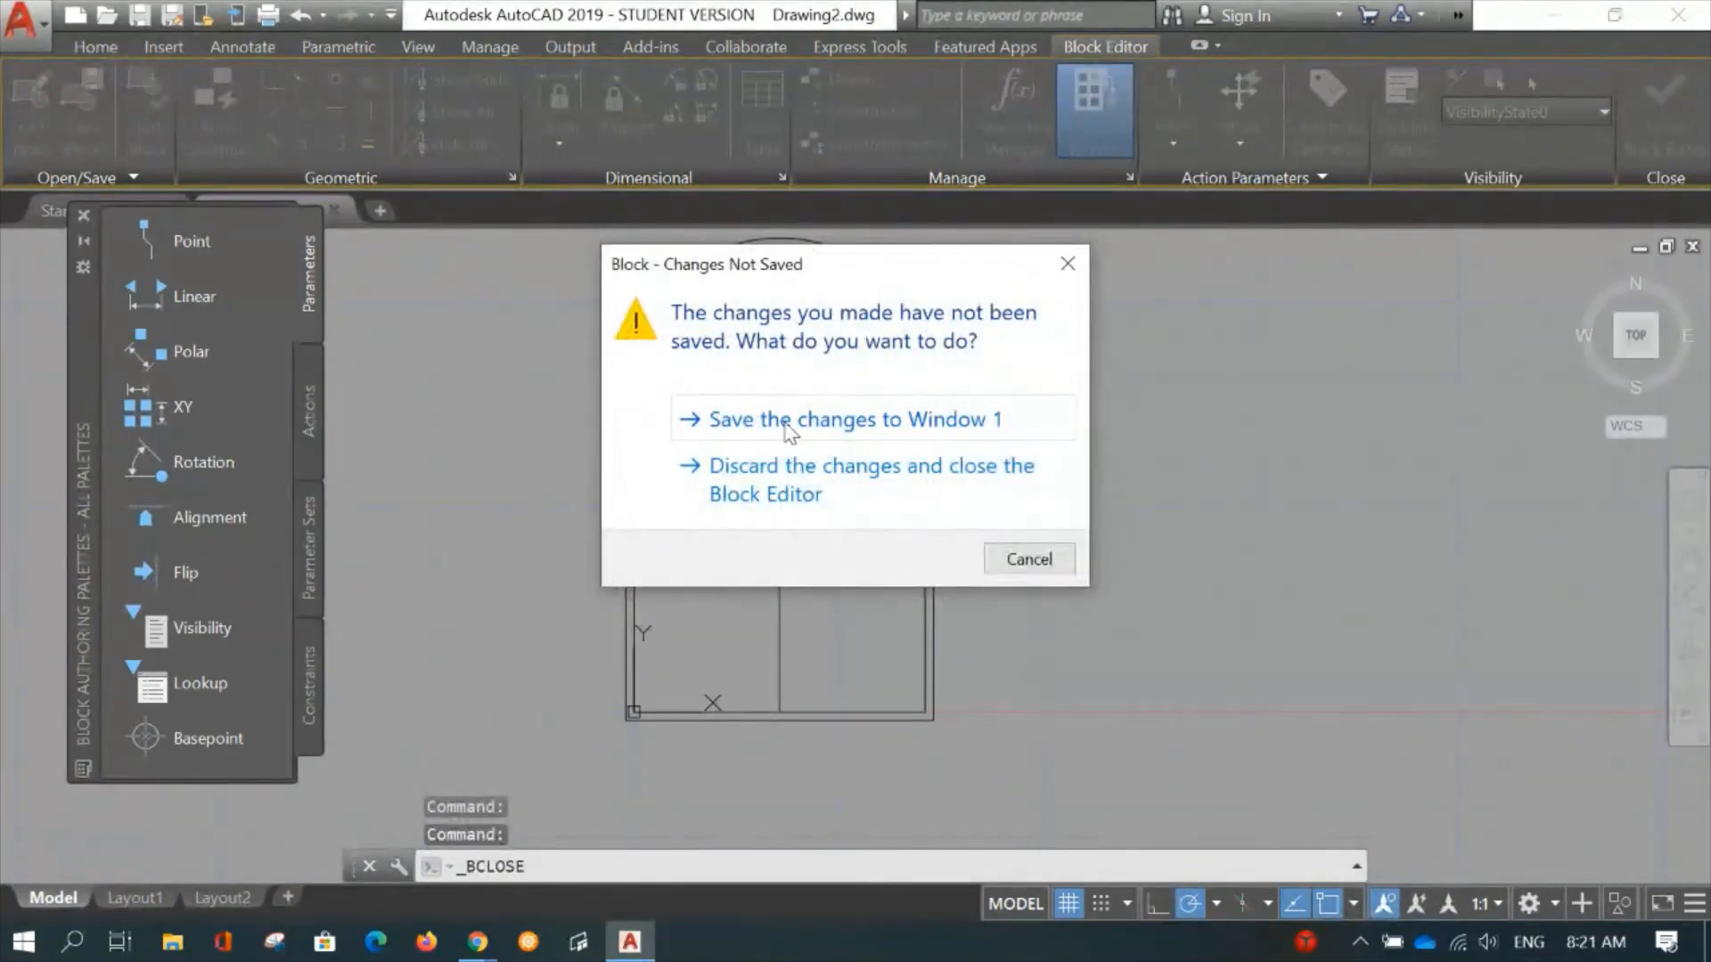
left_click(788, 420)
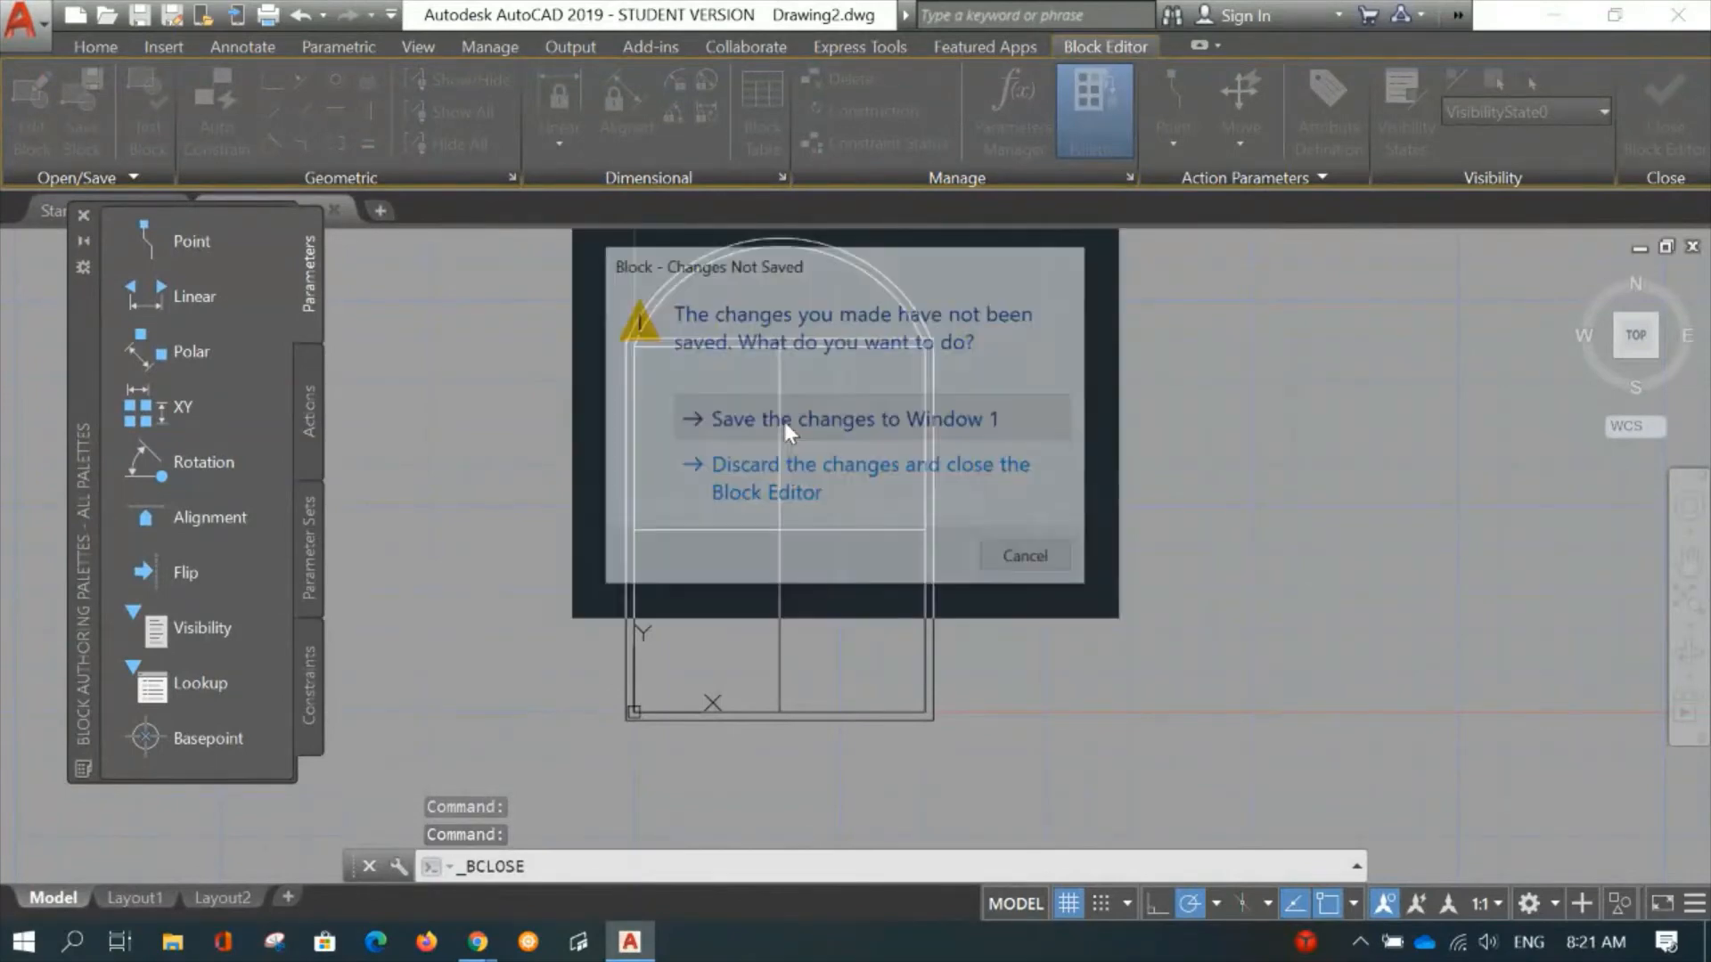
Examine the frames and arches of the window blocks in both rows after the block edit.
middle_click_drag(770, 458, 833, 471)
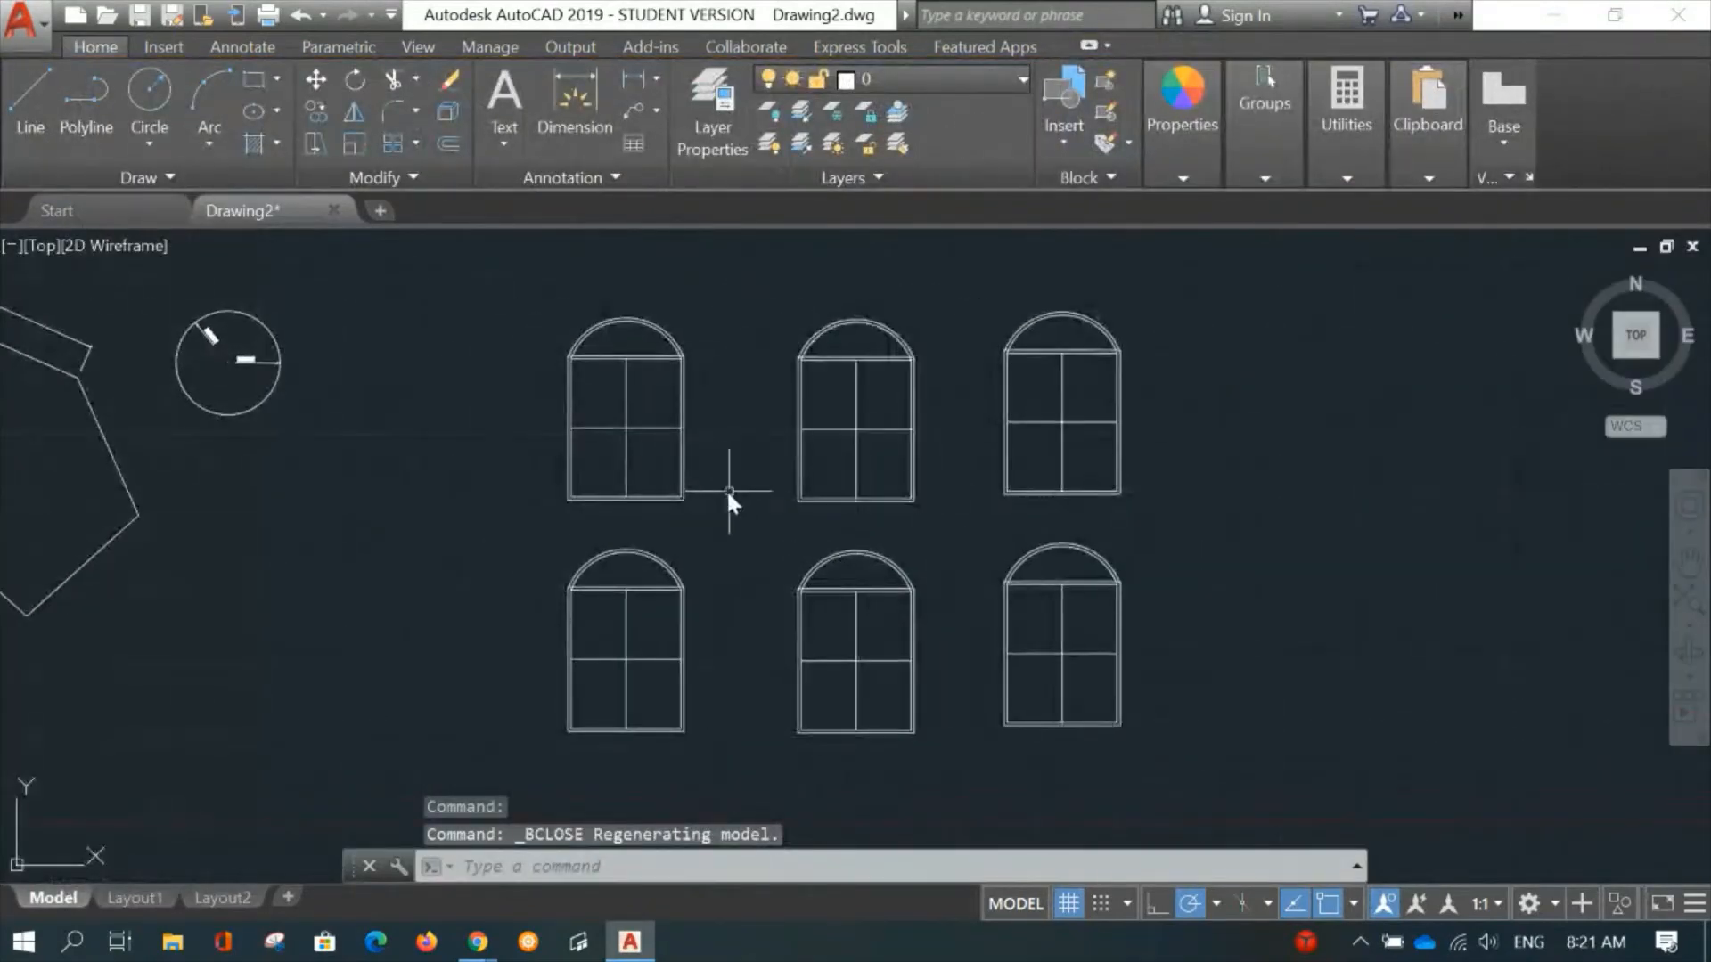
scroll(717, 418, "up", 5)
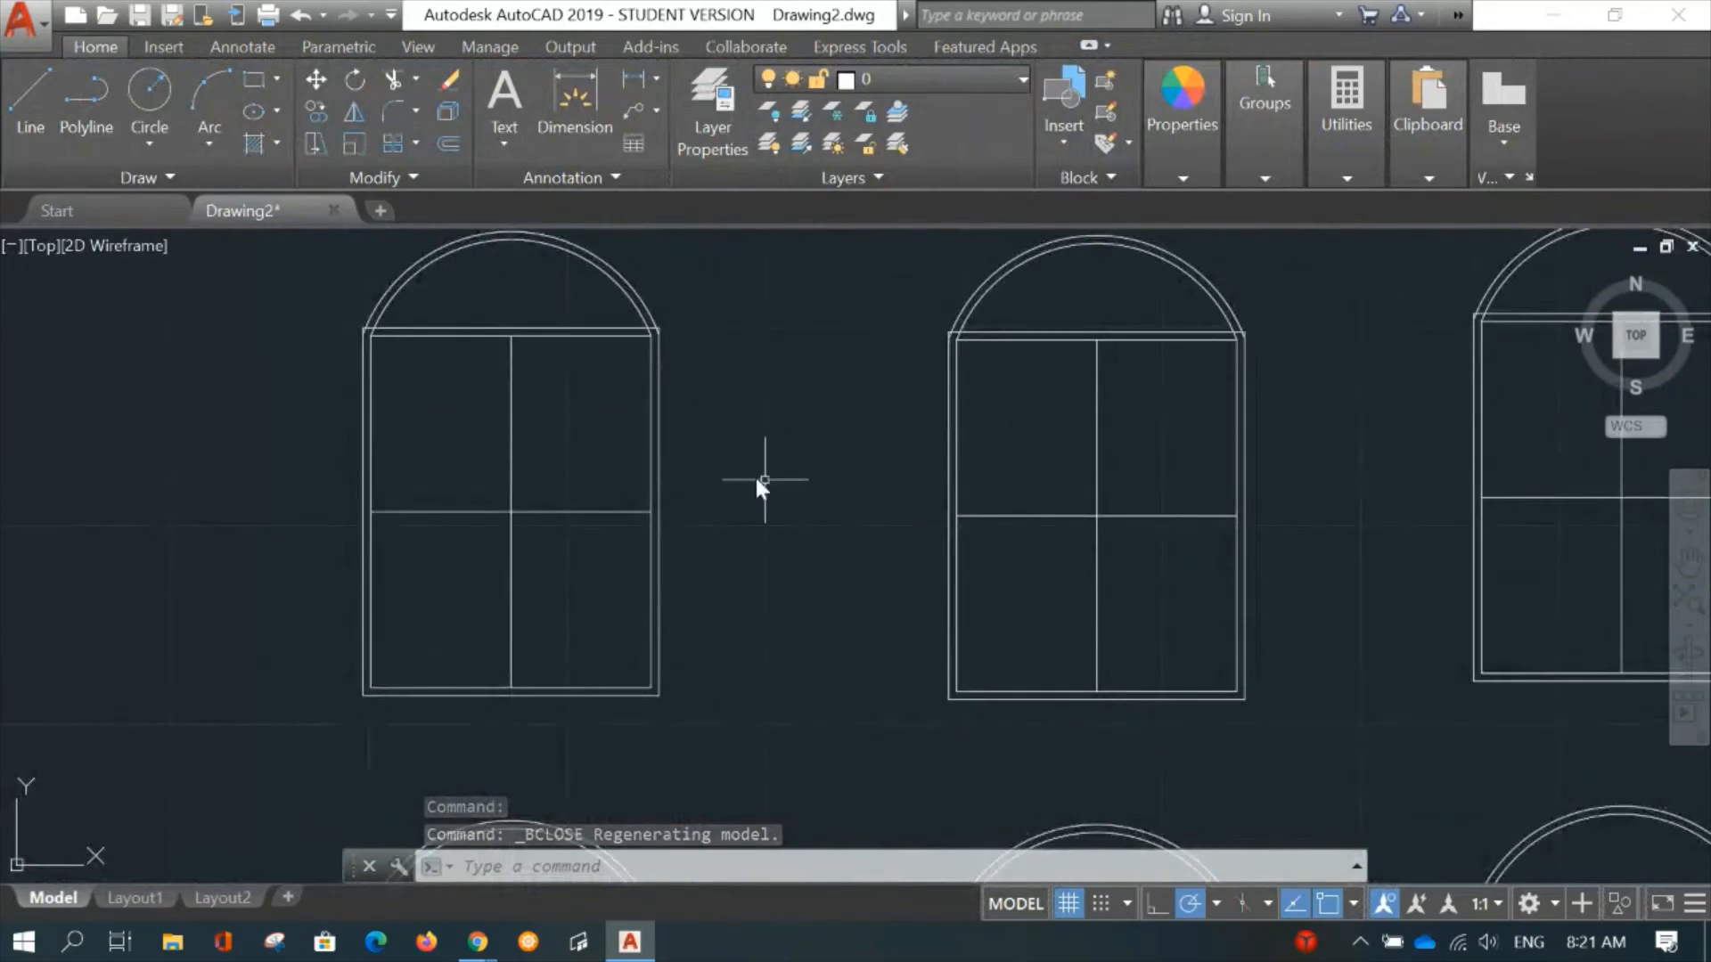
middle_click_drag(798, 457, 600, 527)
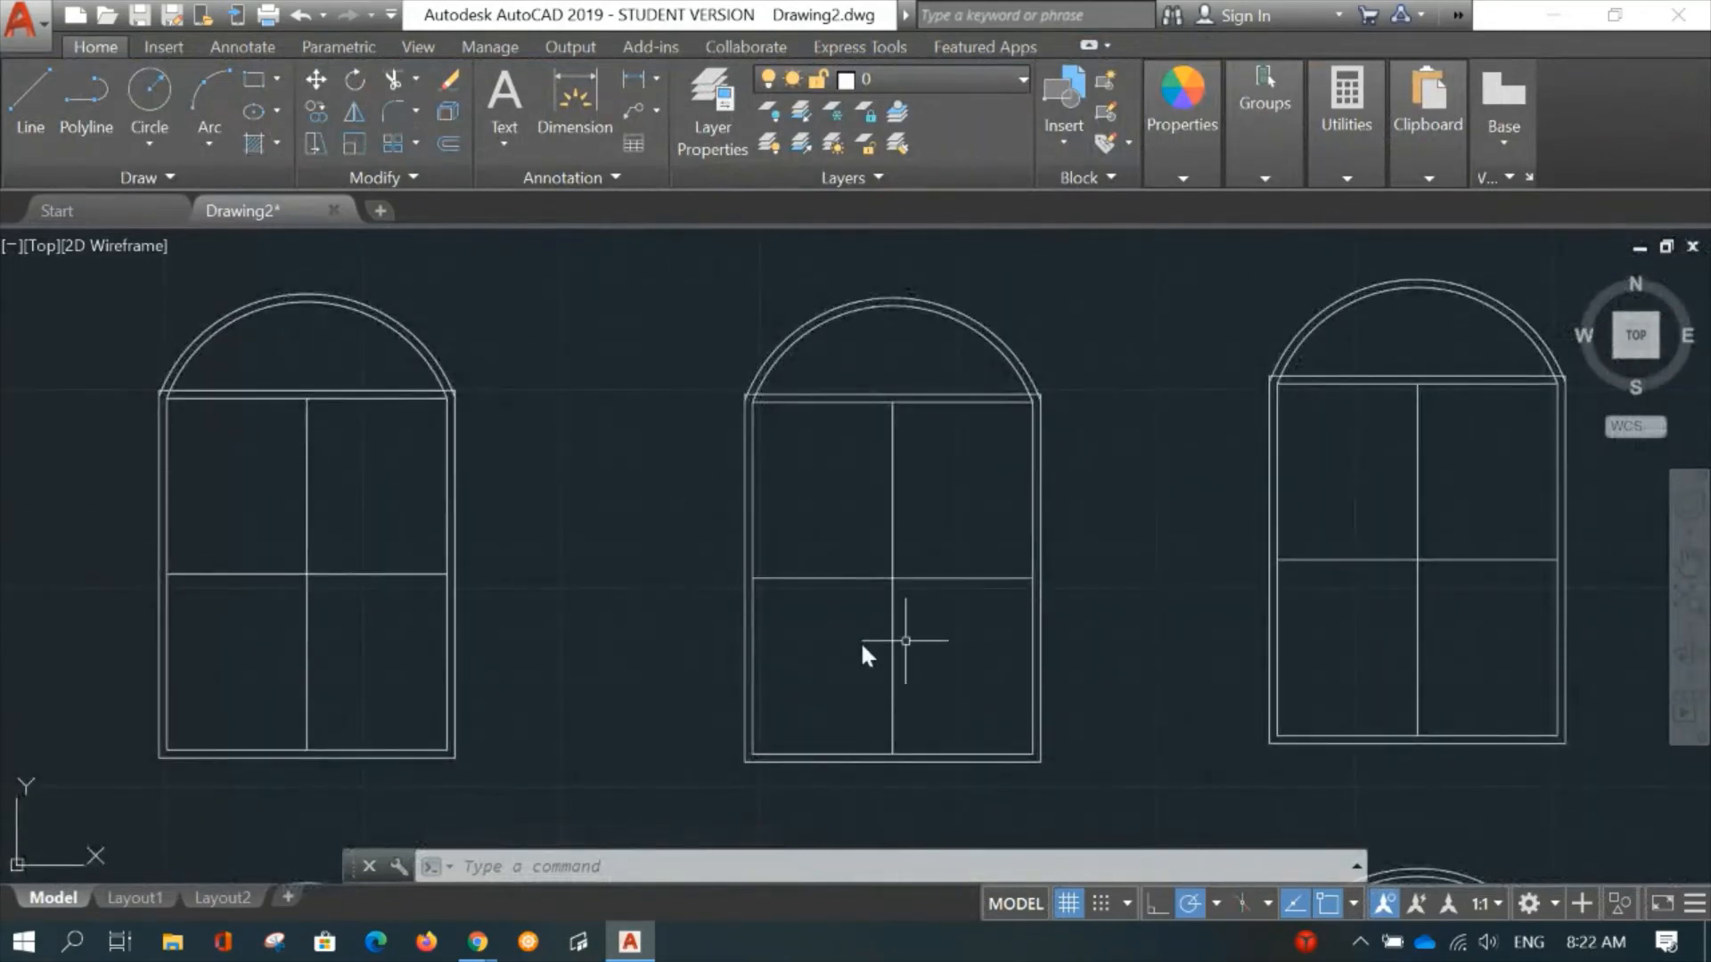
middle_click_drag(629, 641, 675, 297)
middle_click_drag(688, 533, 728, 308)
scroll(753, 526, "down", 3)
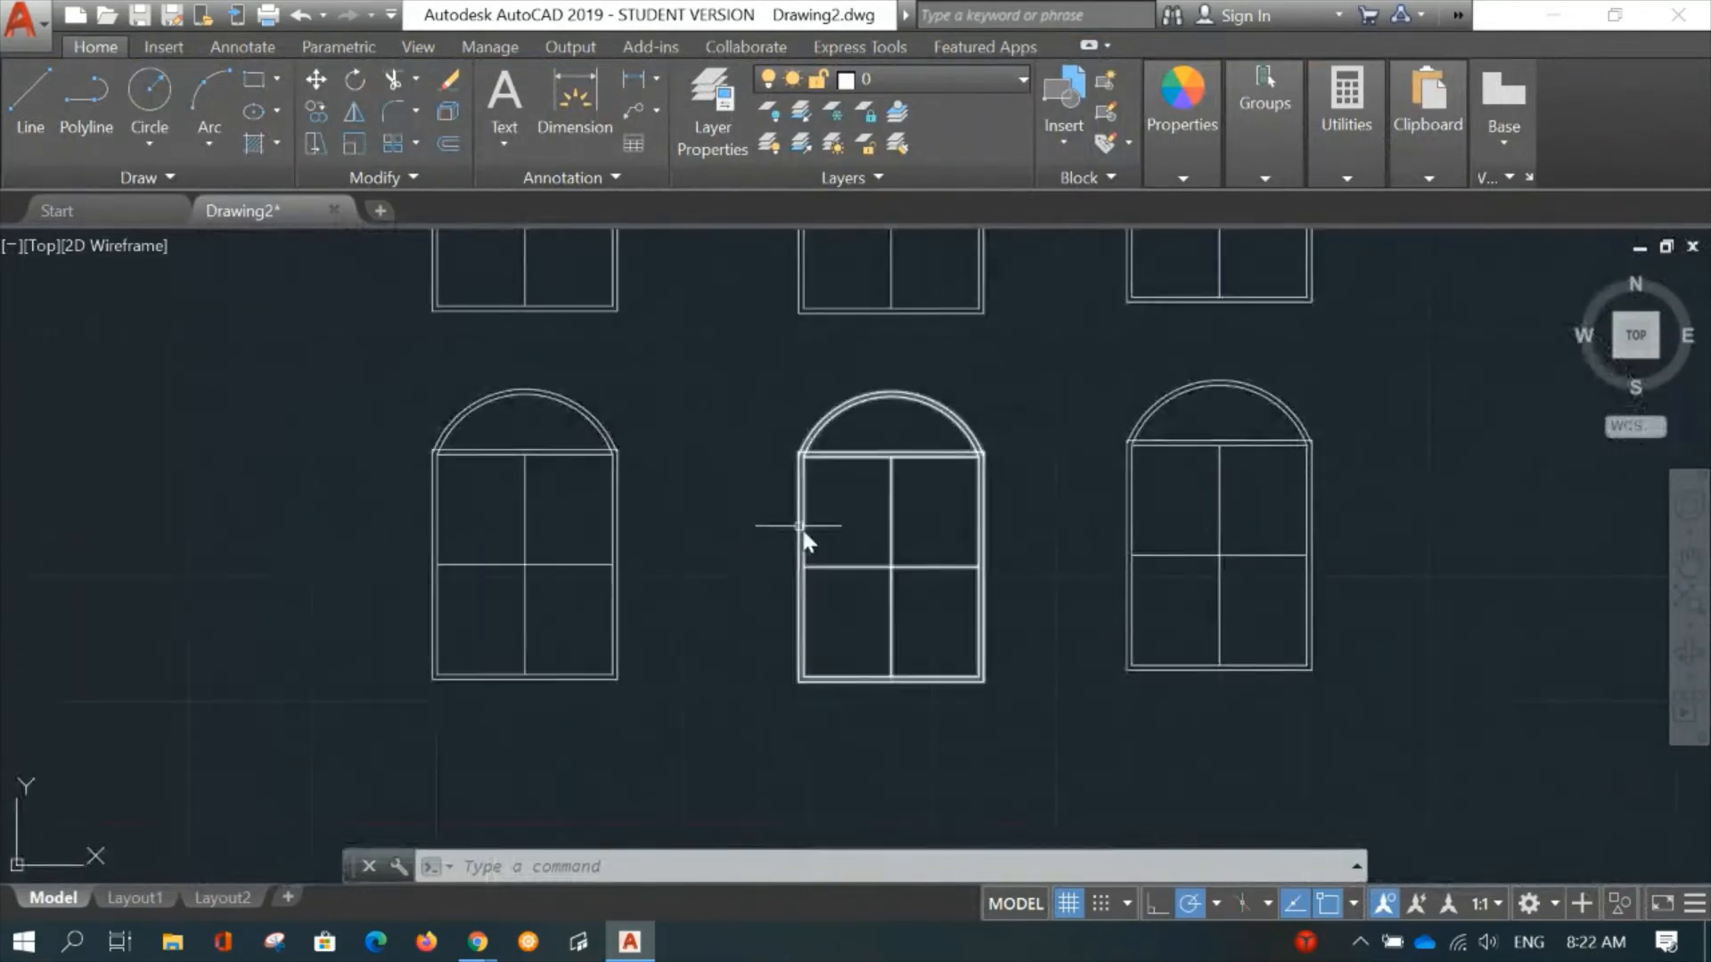
middle_click_drag(688, 585, 577, 695)
scroll(574, 641, "down", 2)
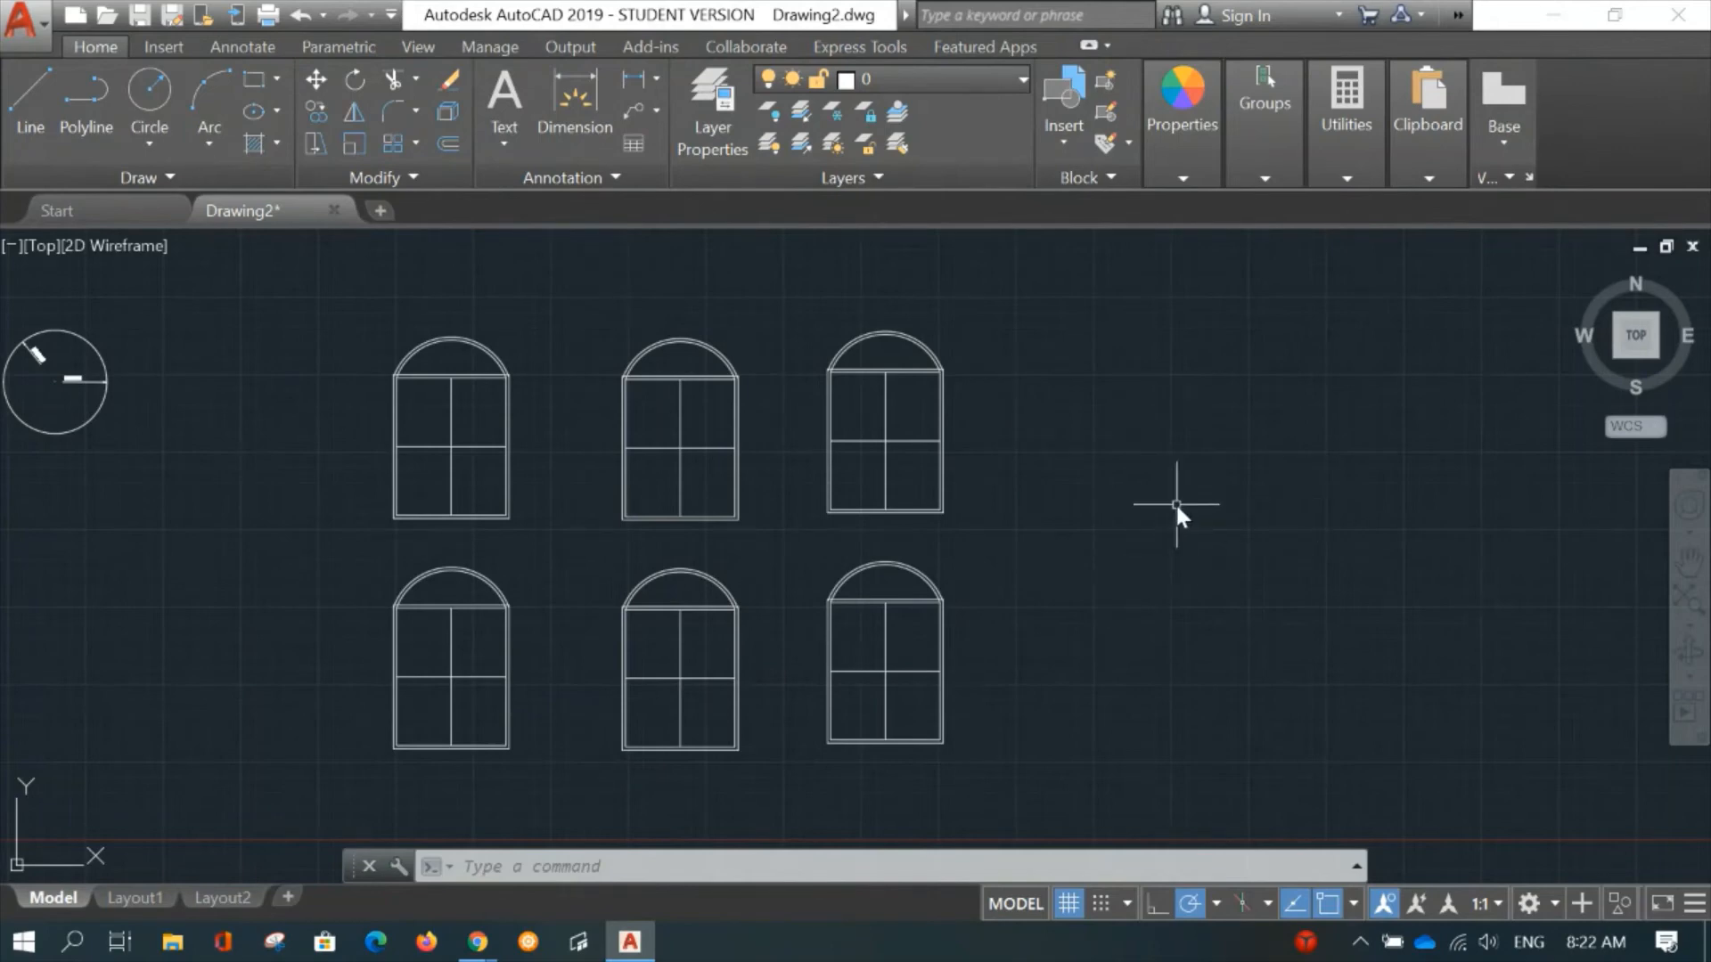
Change the object color of the five-sided polygon beside the circle to red 205,32,39.
middle_click_drag(1185, 440, 1016, 445)
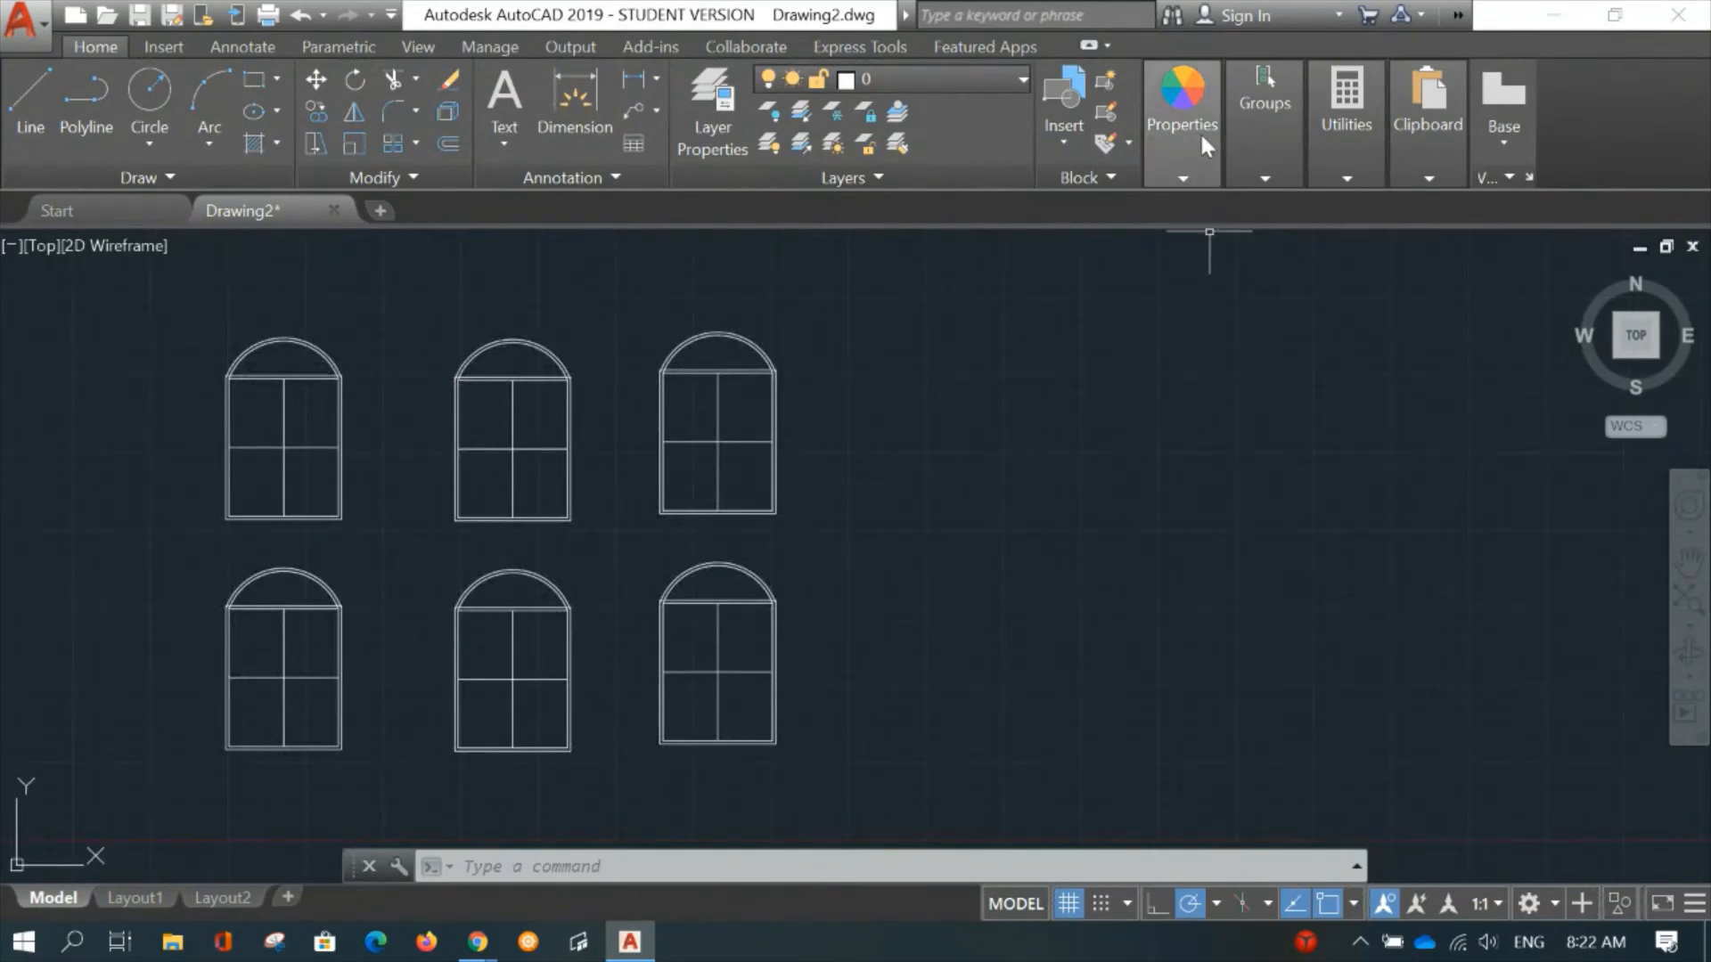
middle_click_drag(418, 467, 1411, 507)
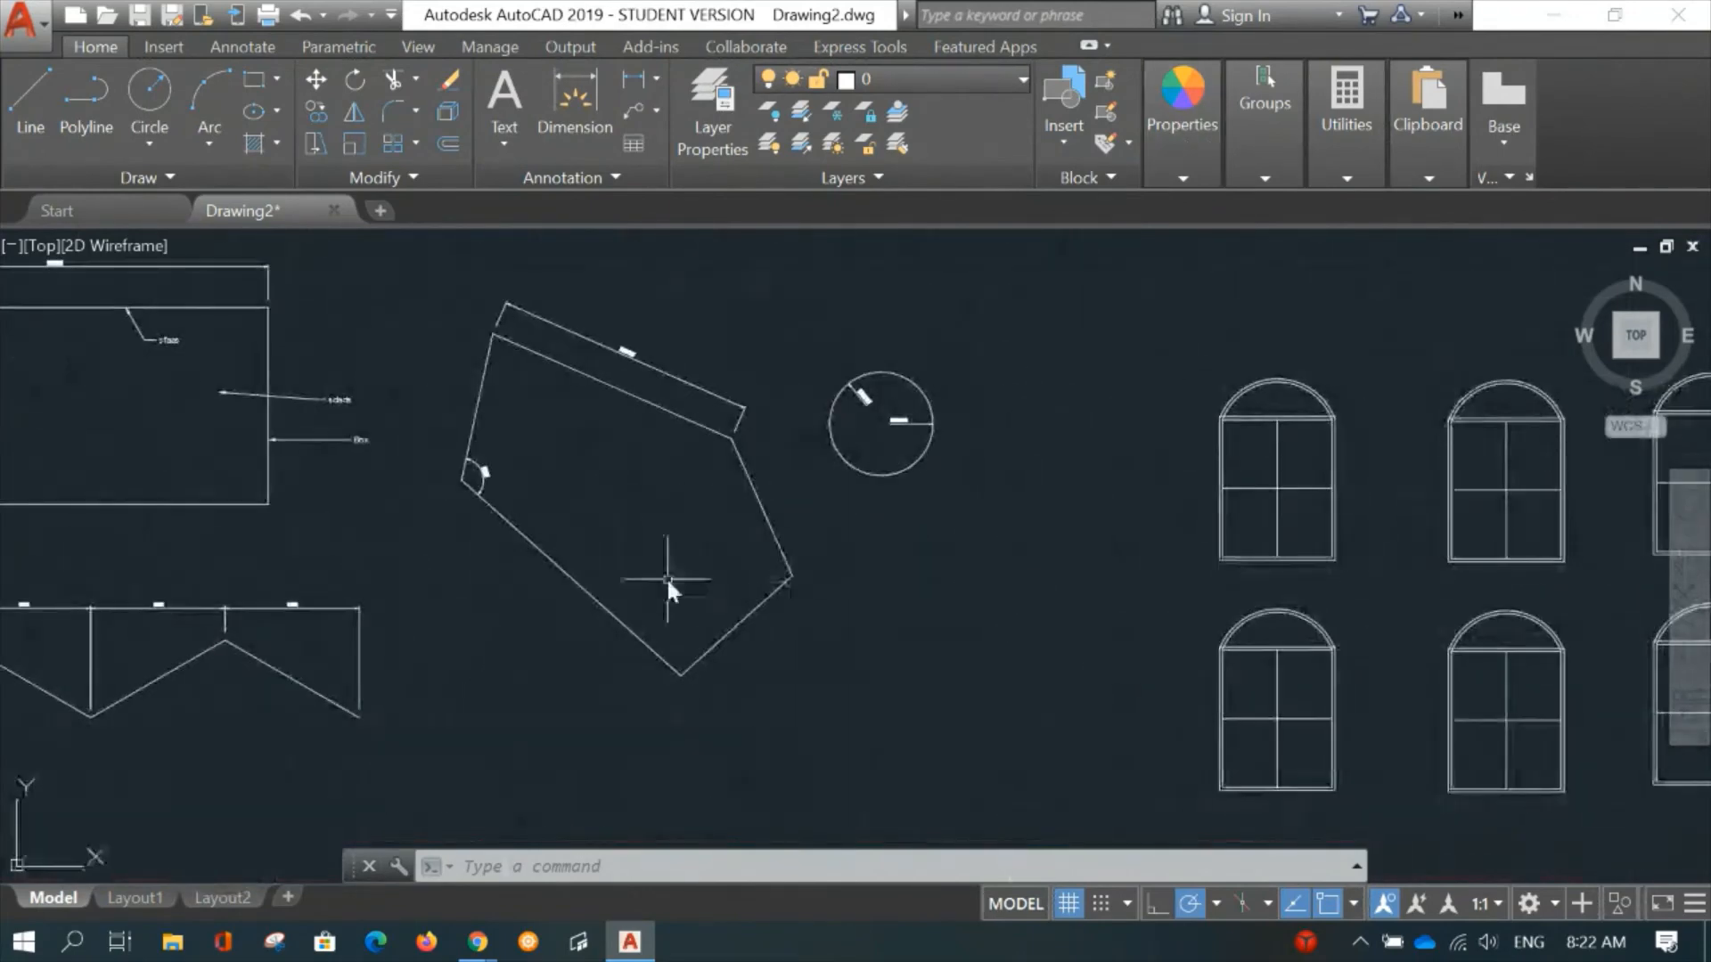
middle_click_drag(666, 575, 717, 620)
left_click(1190, 121)
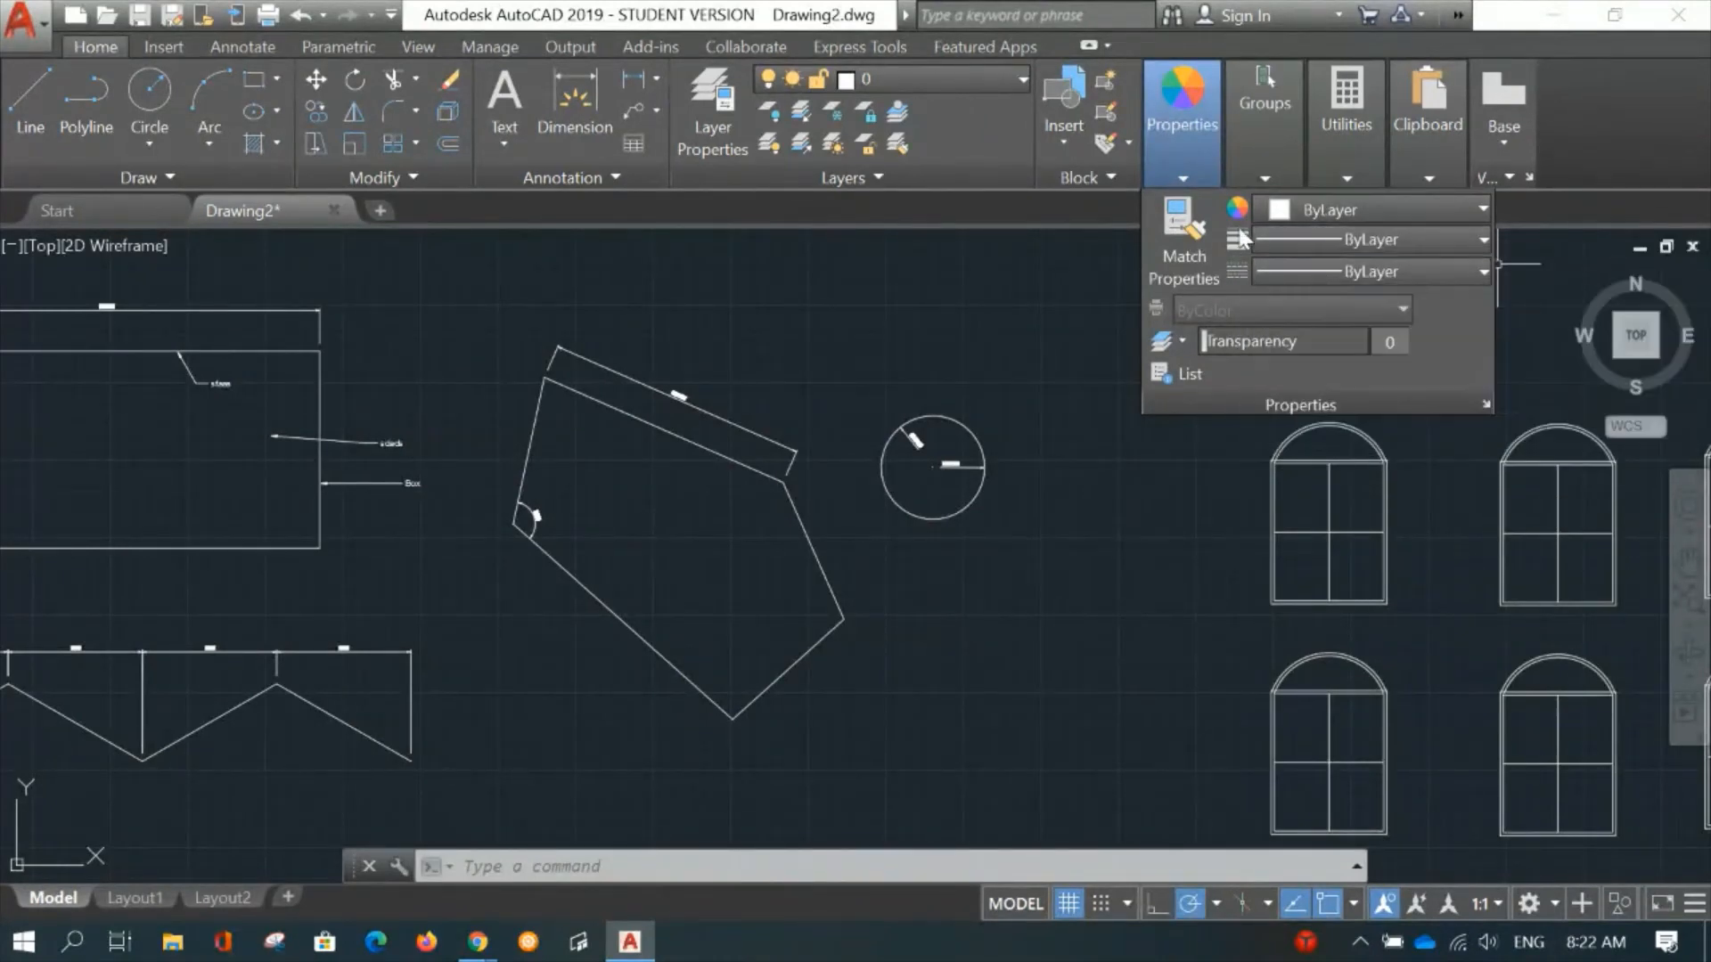
left_click(1322, 212)
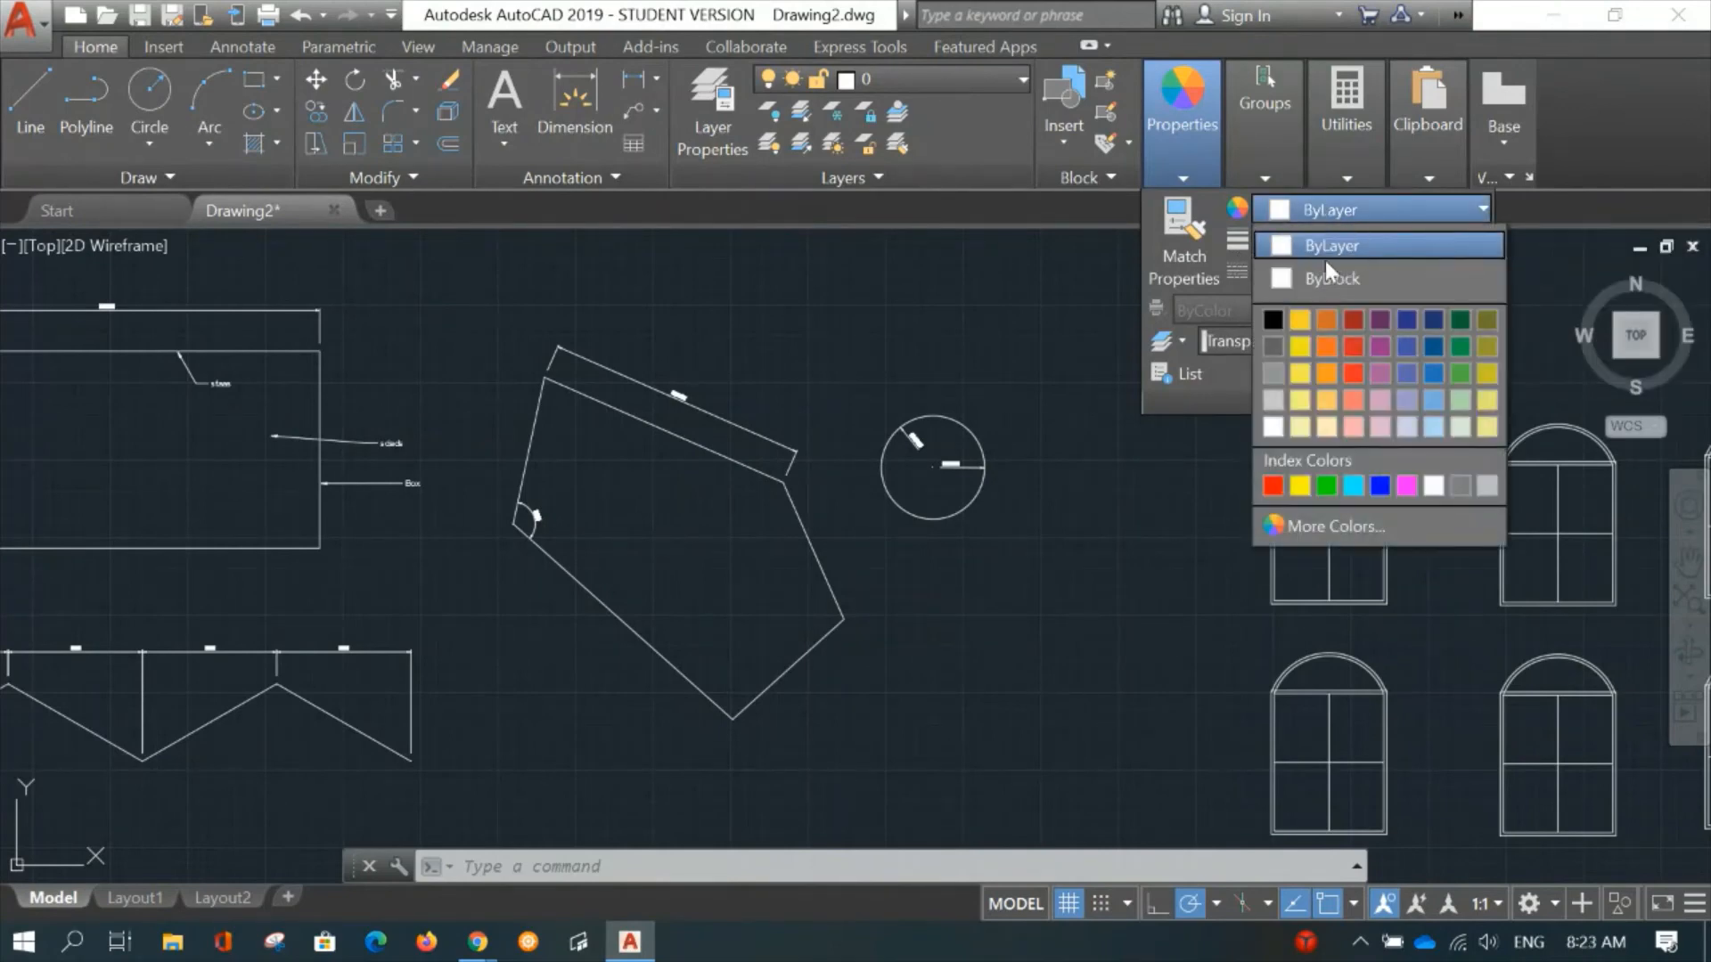
left_click(774, 453)
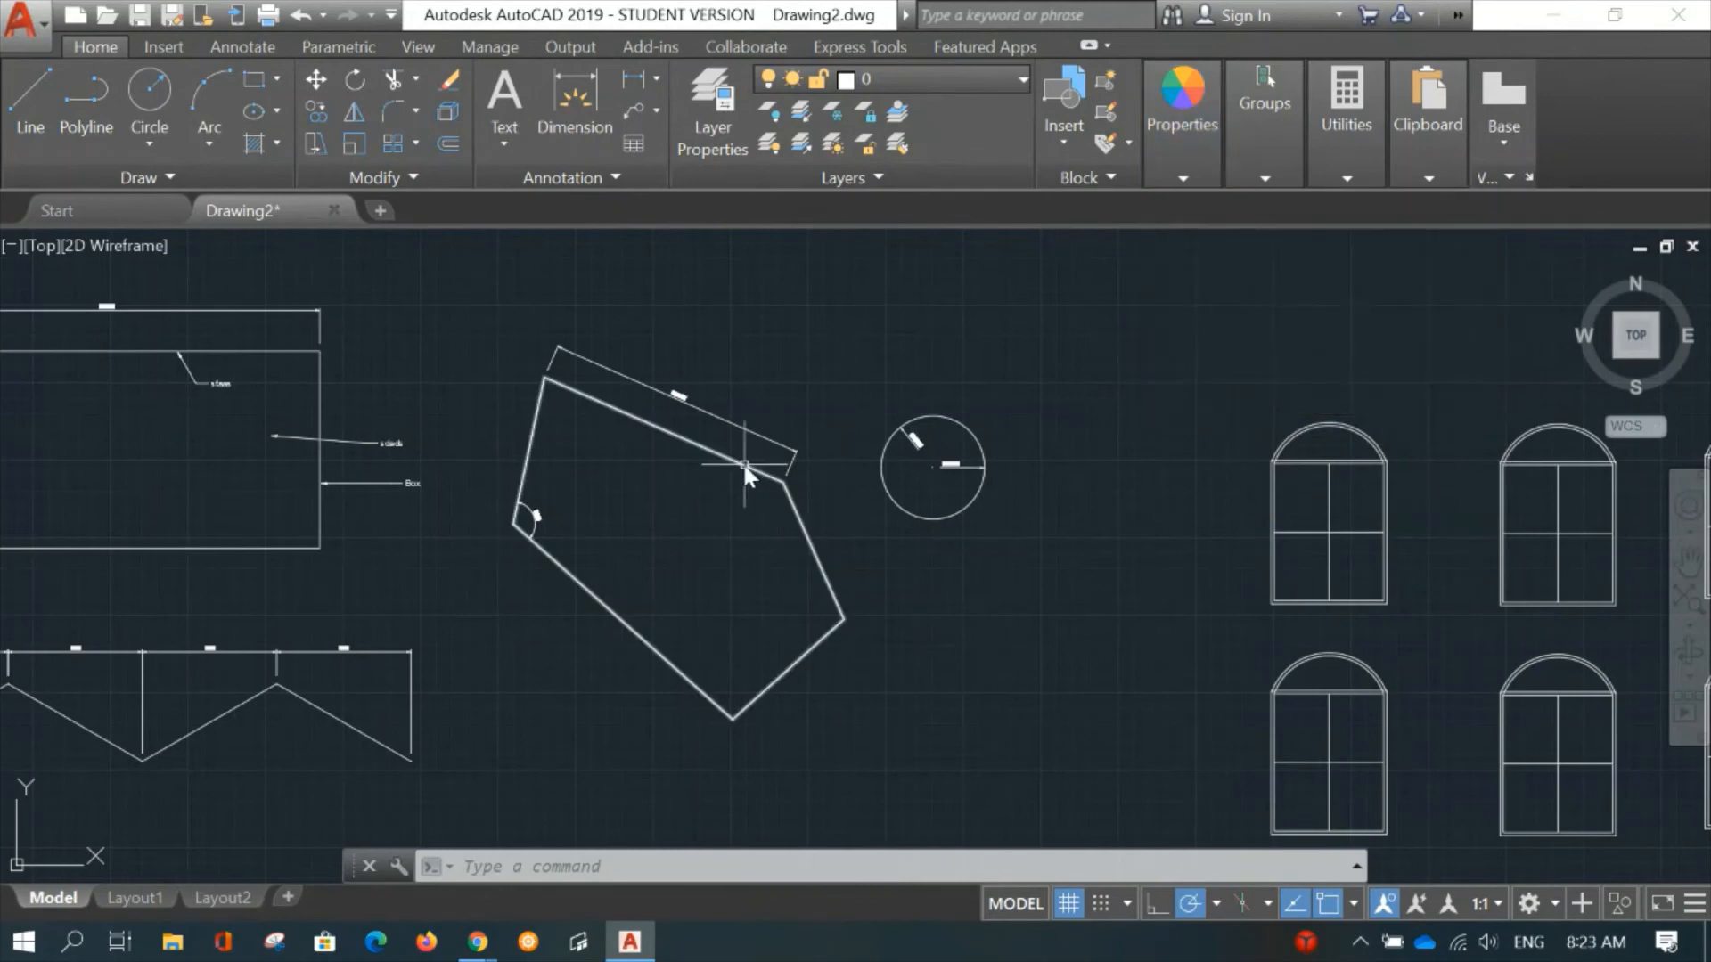
left_click(744, 464)
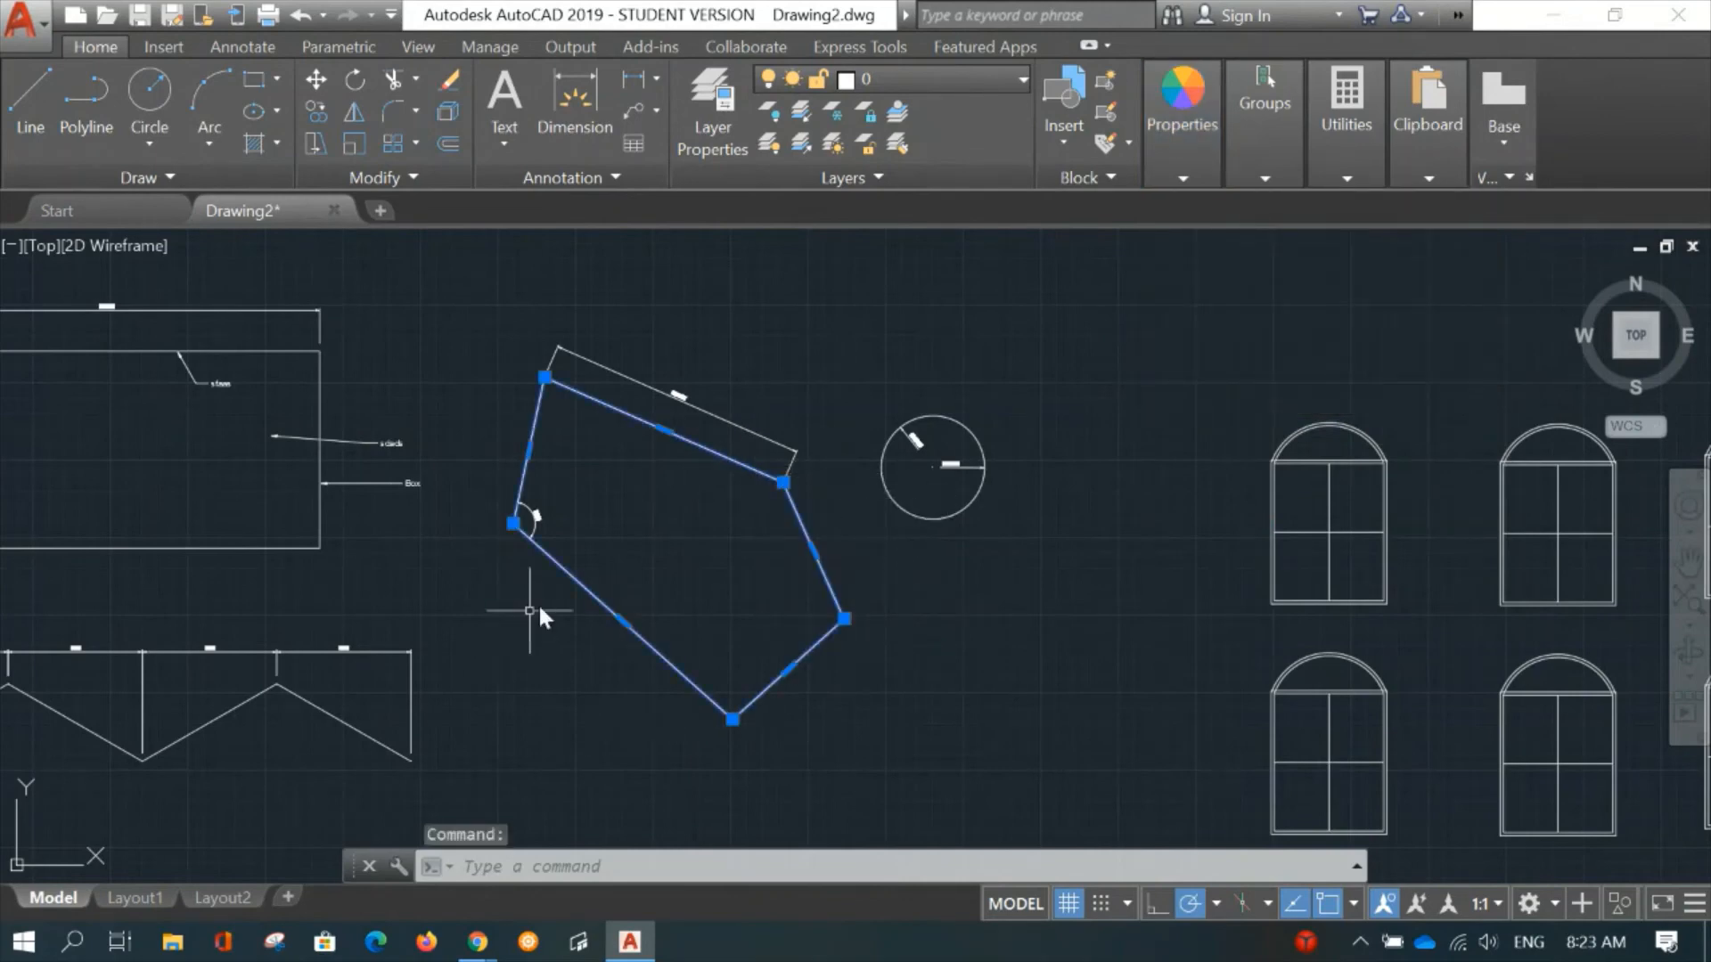
left_click(1200, 133)
left_click(1332, 208)
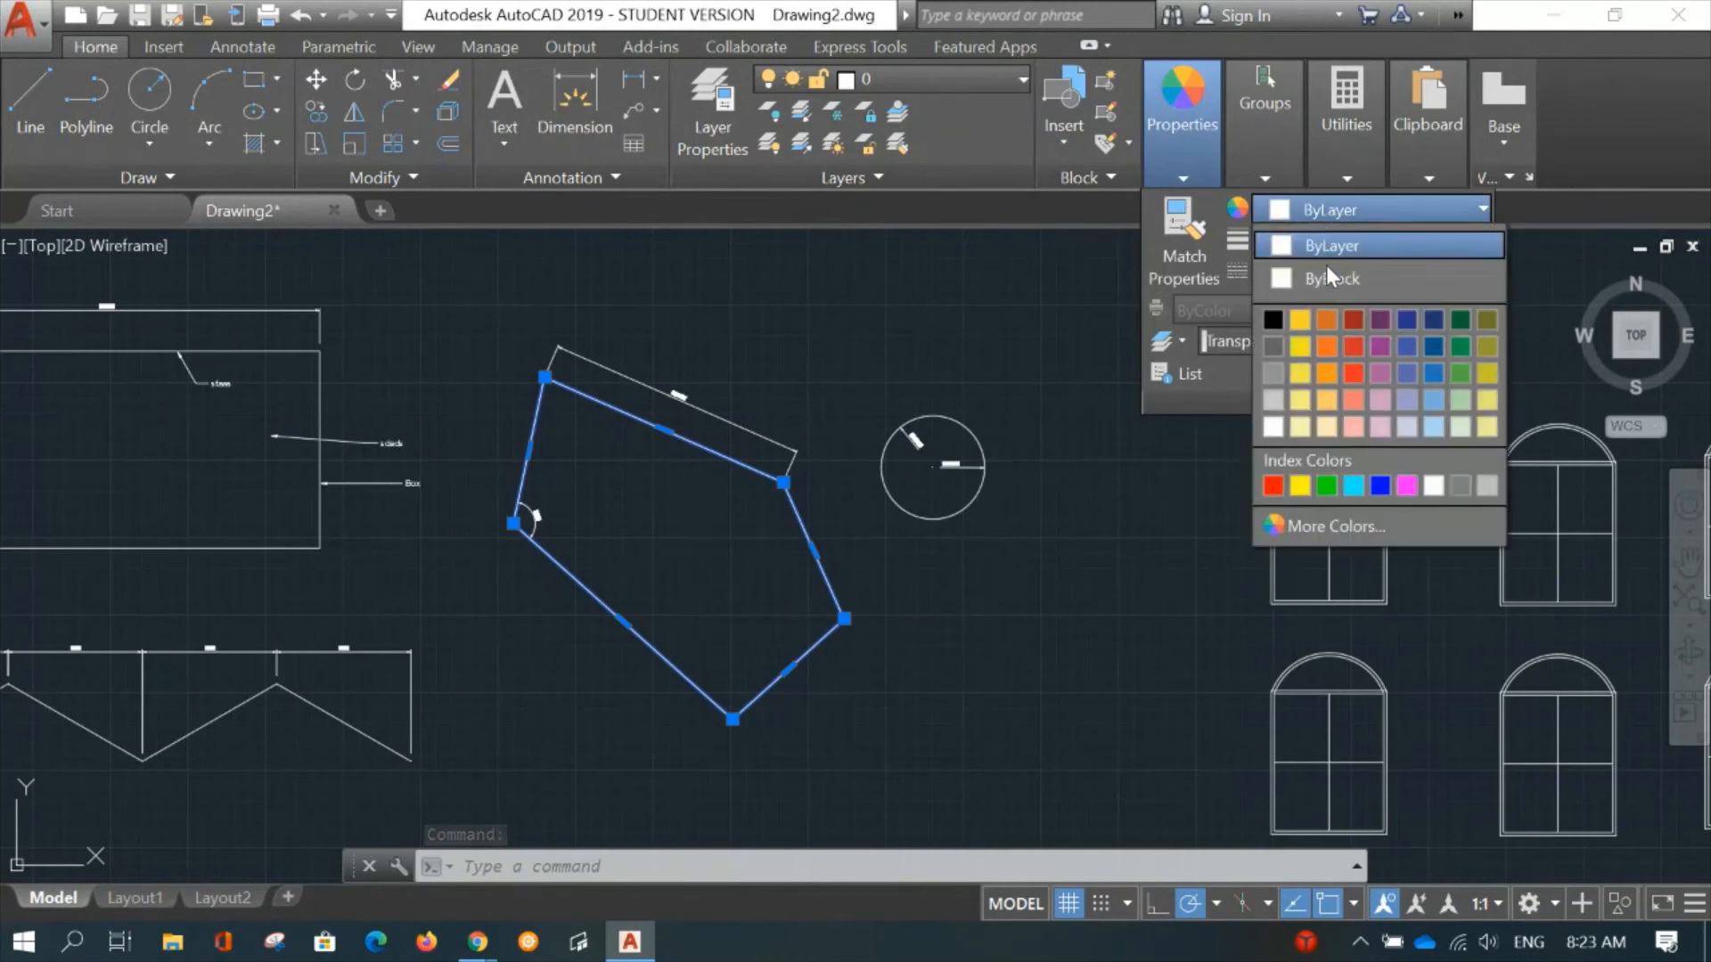
left_click(1349, 345)
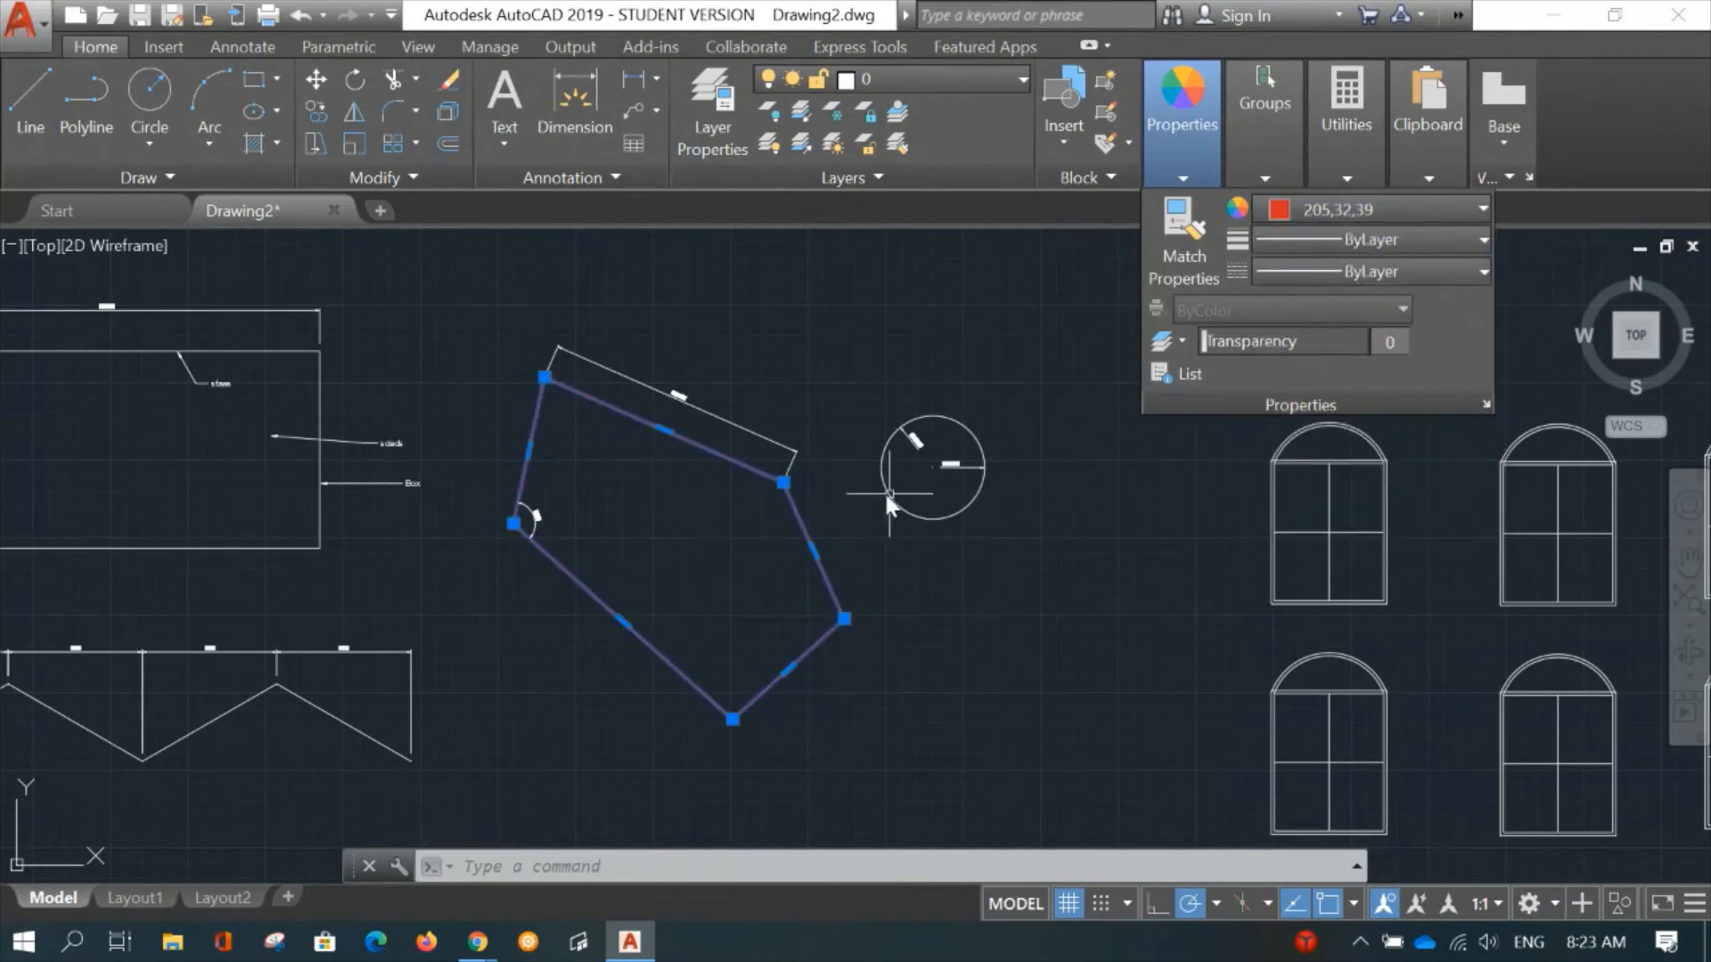
mouse_move(677, 535)
middle_mouse_down()
mouse_move(821, 538)
mouse_move(1119, 477)
middle_mouse_up()
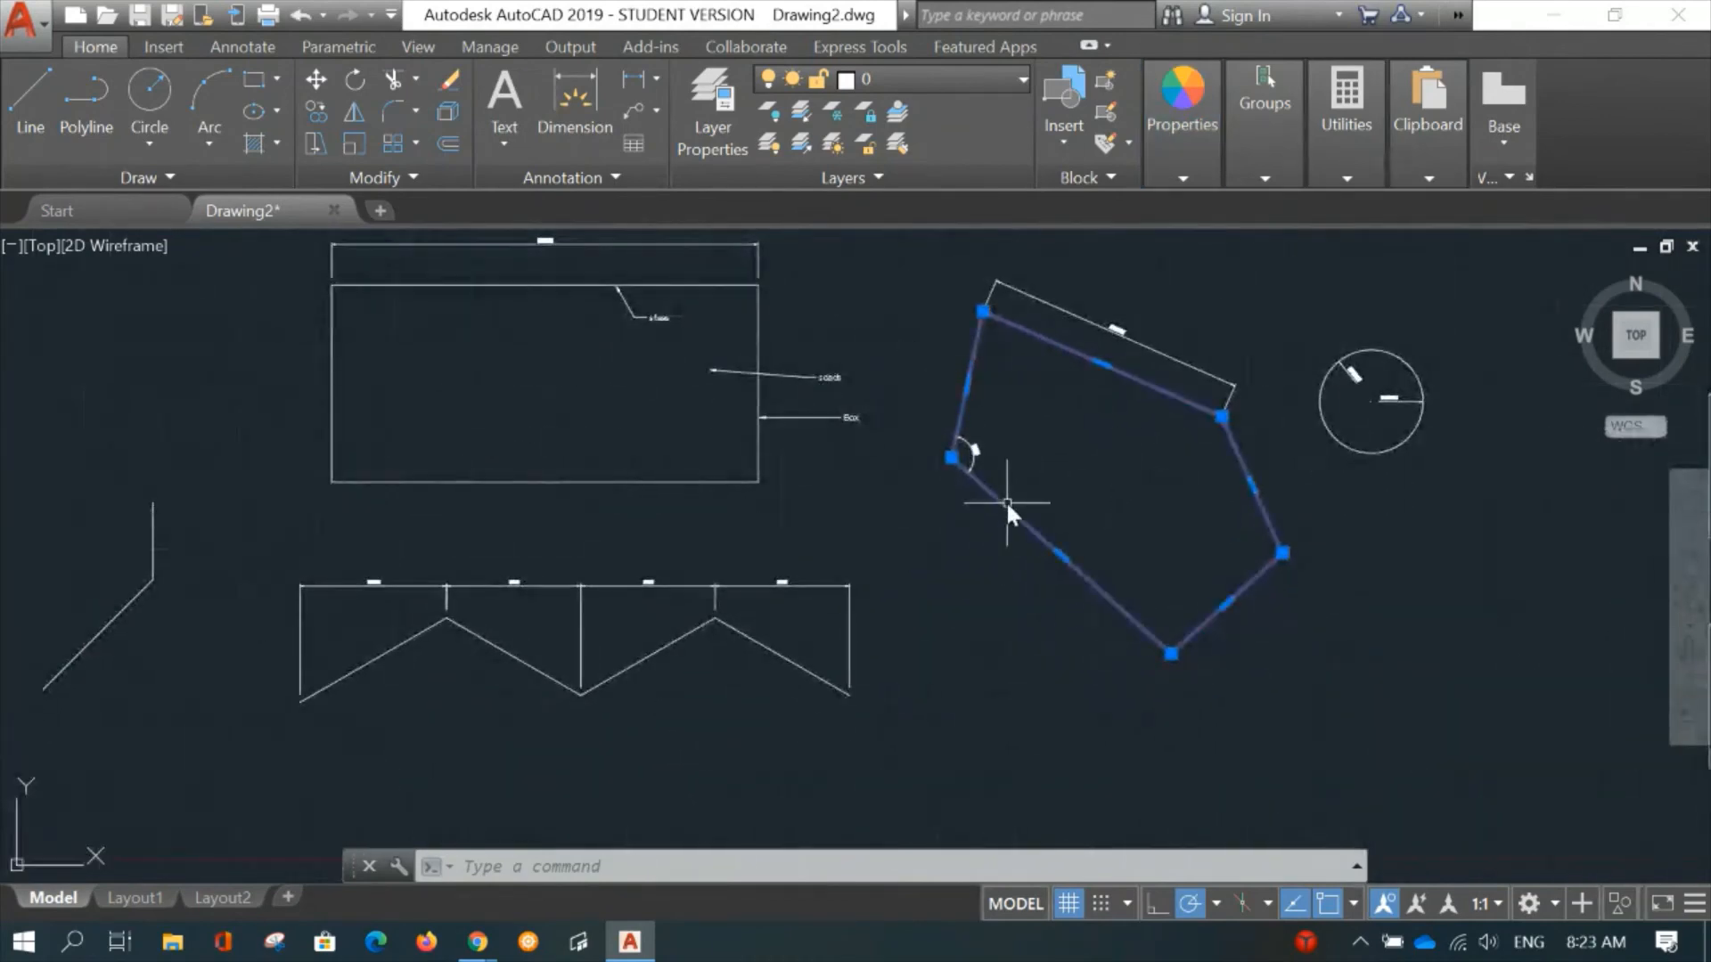
key("Escape")
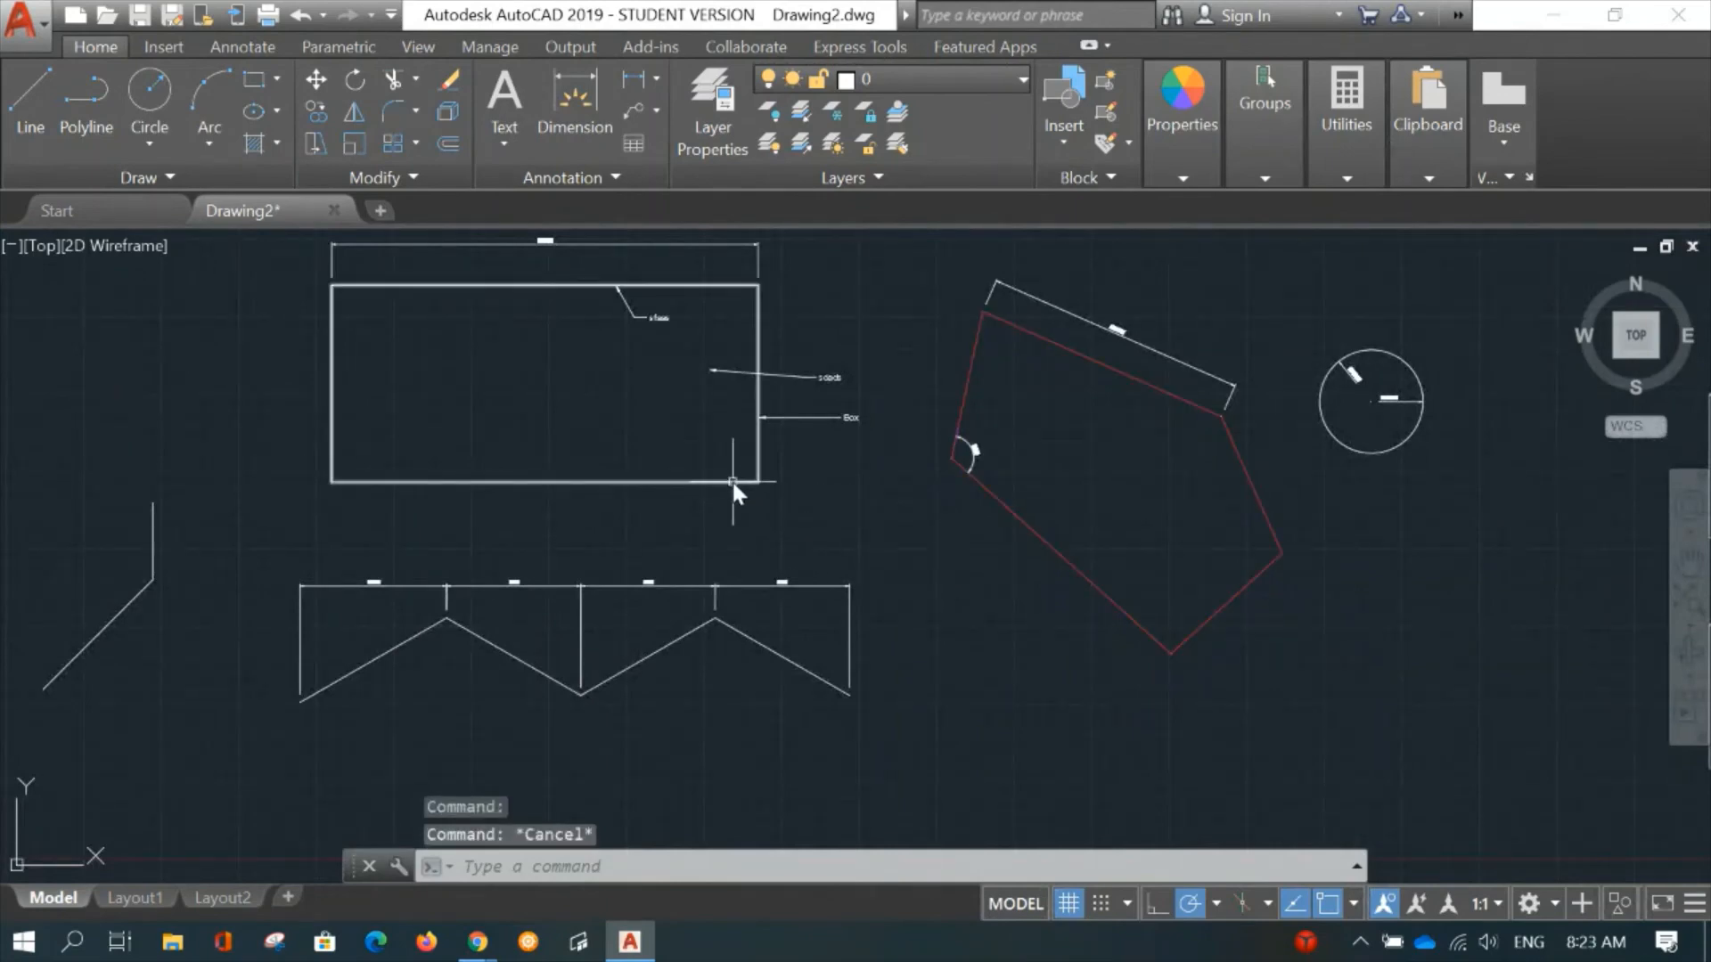
Change the object color of the large dimensioned rectangle to the index color Blue.
left_click(730, 482)
mouse_move(1186, 116)
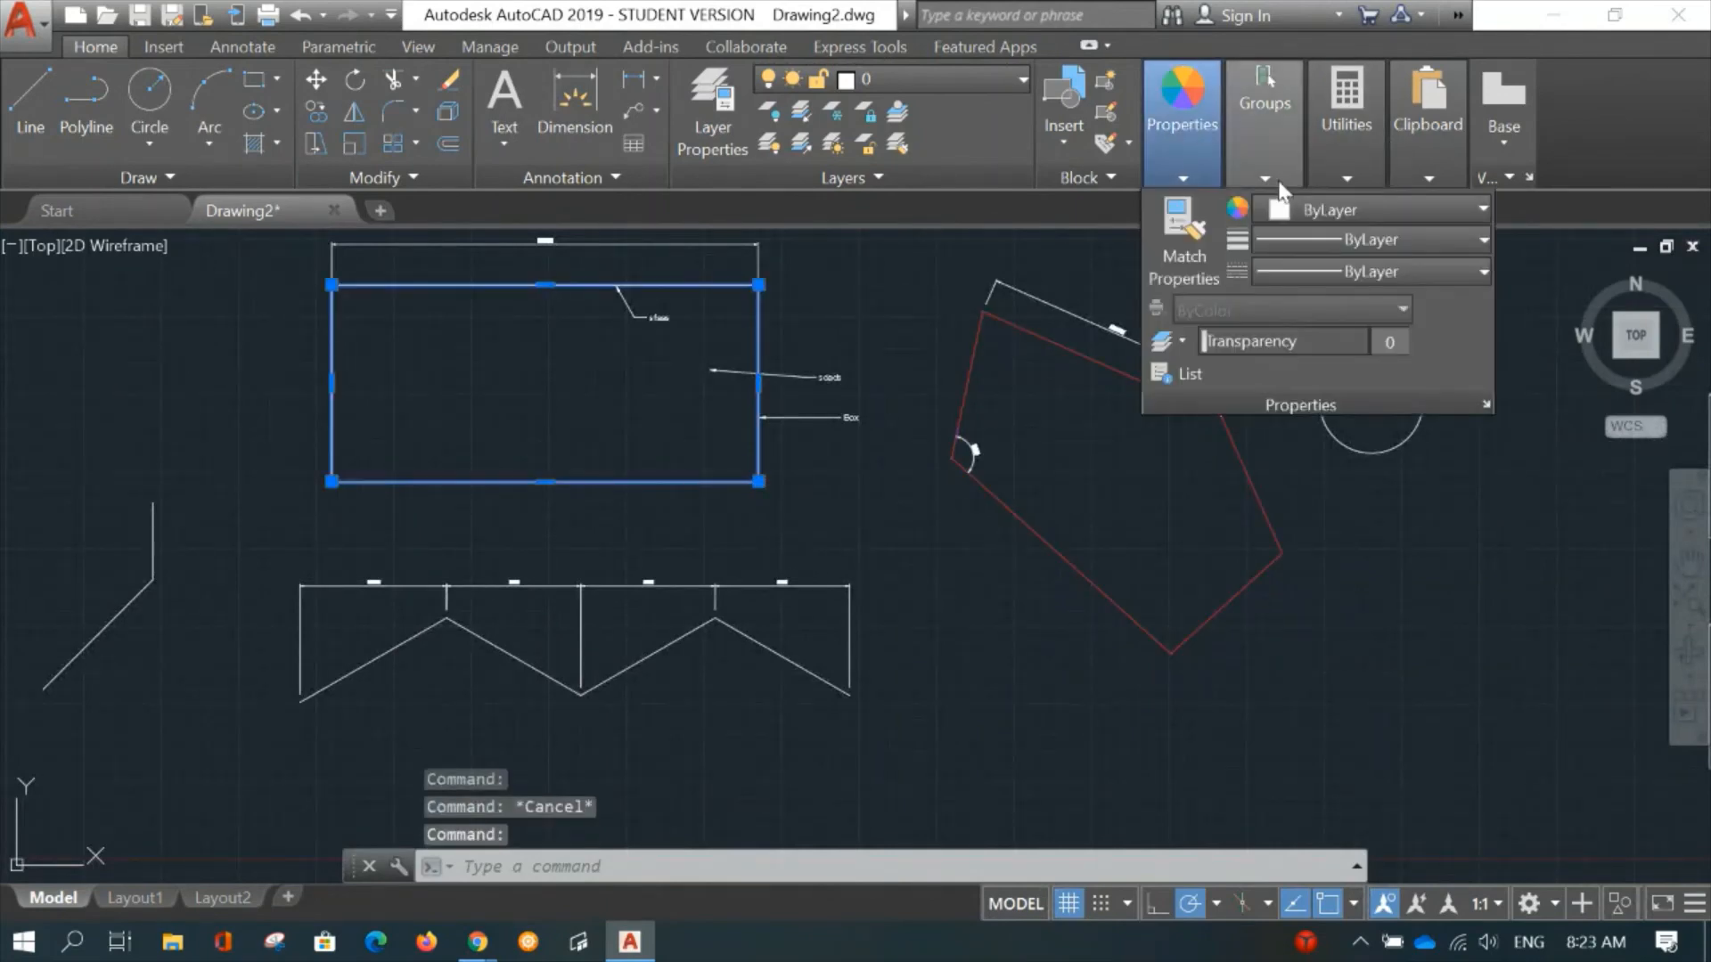
left_click(1358, 221)
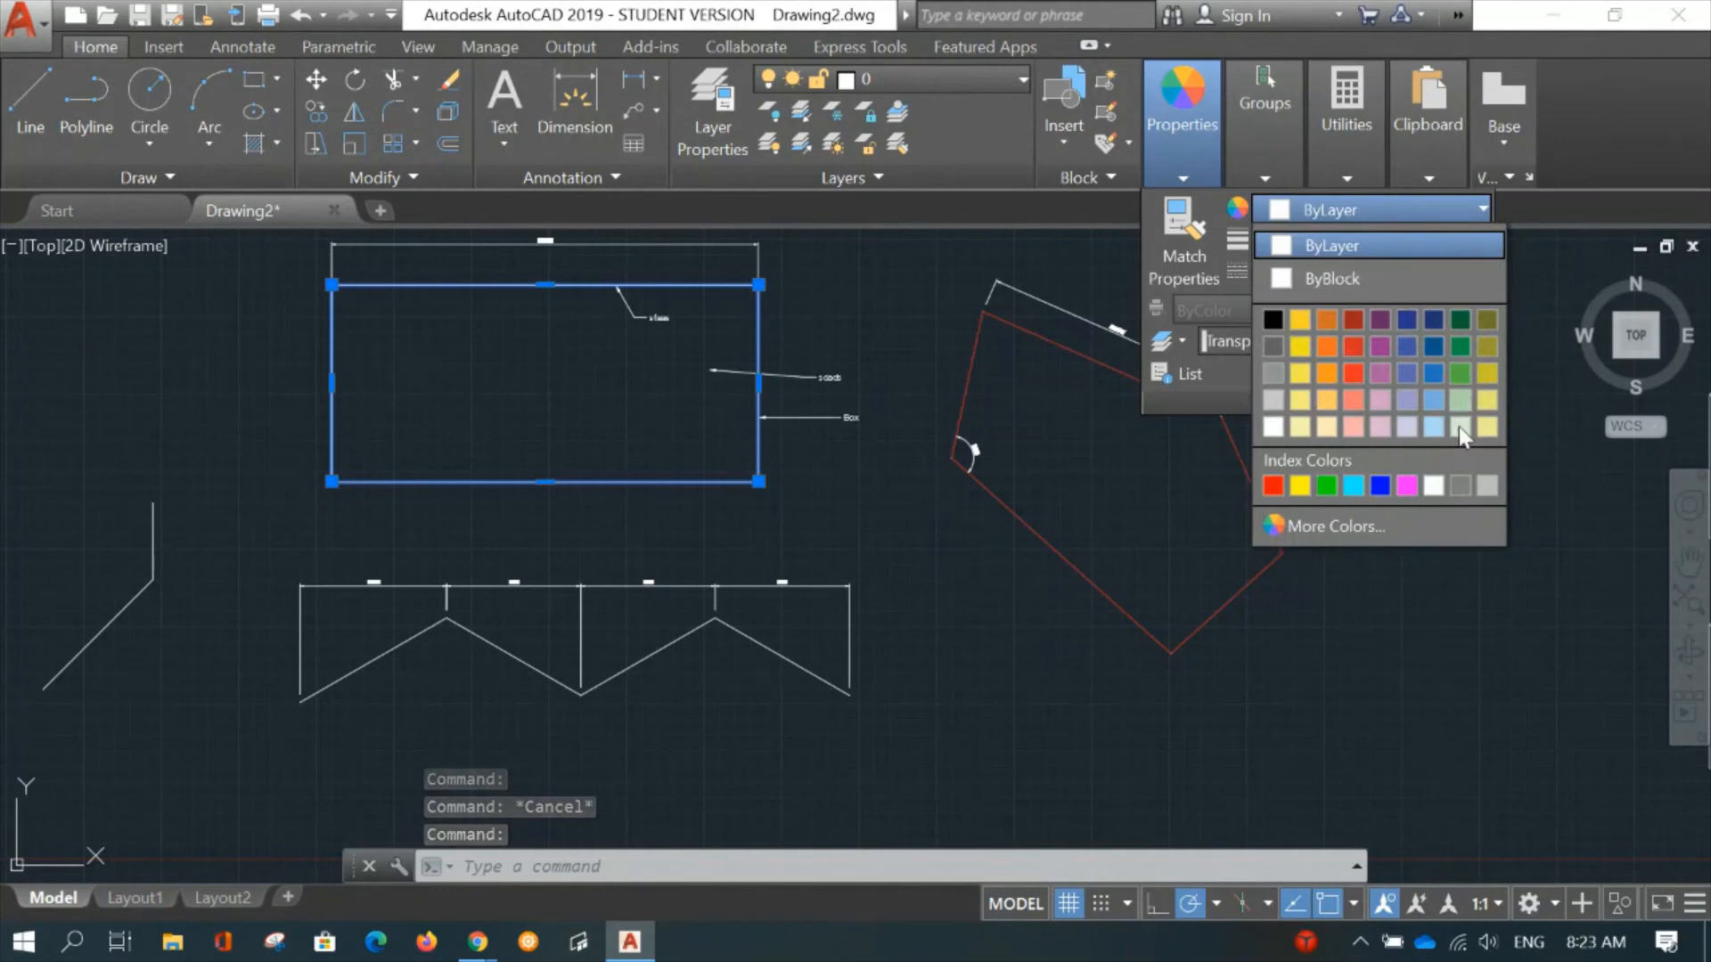
left_click(1379, 487)
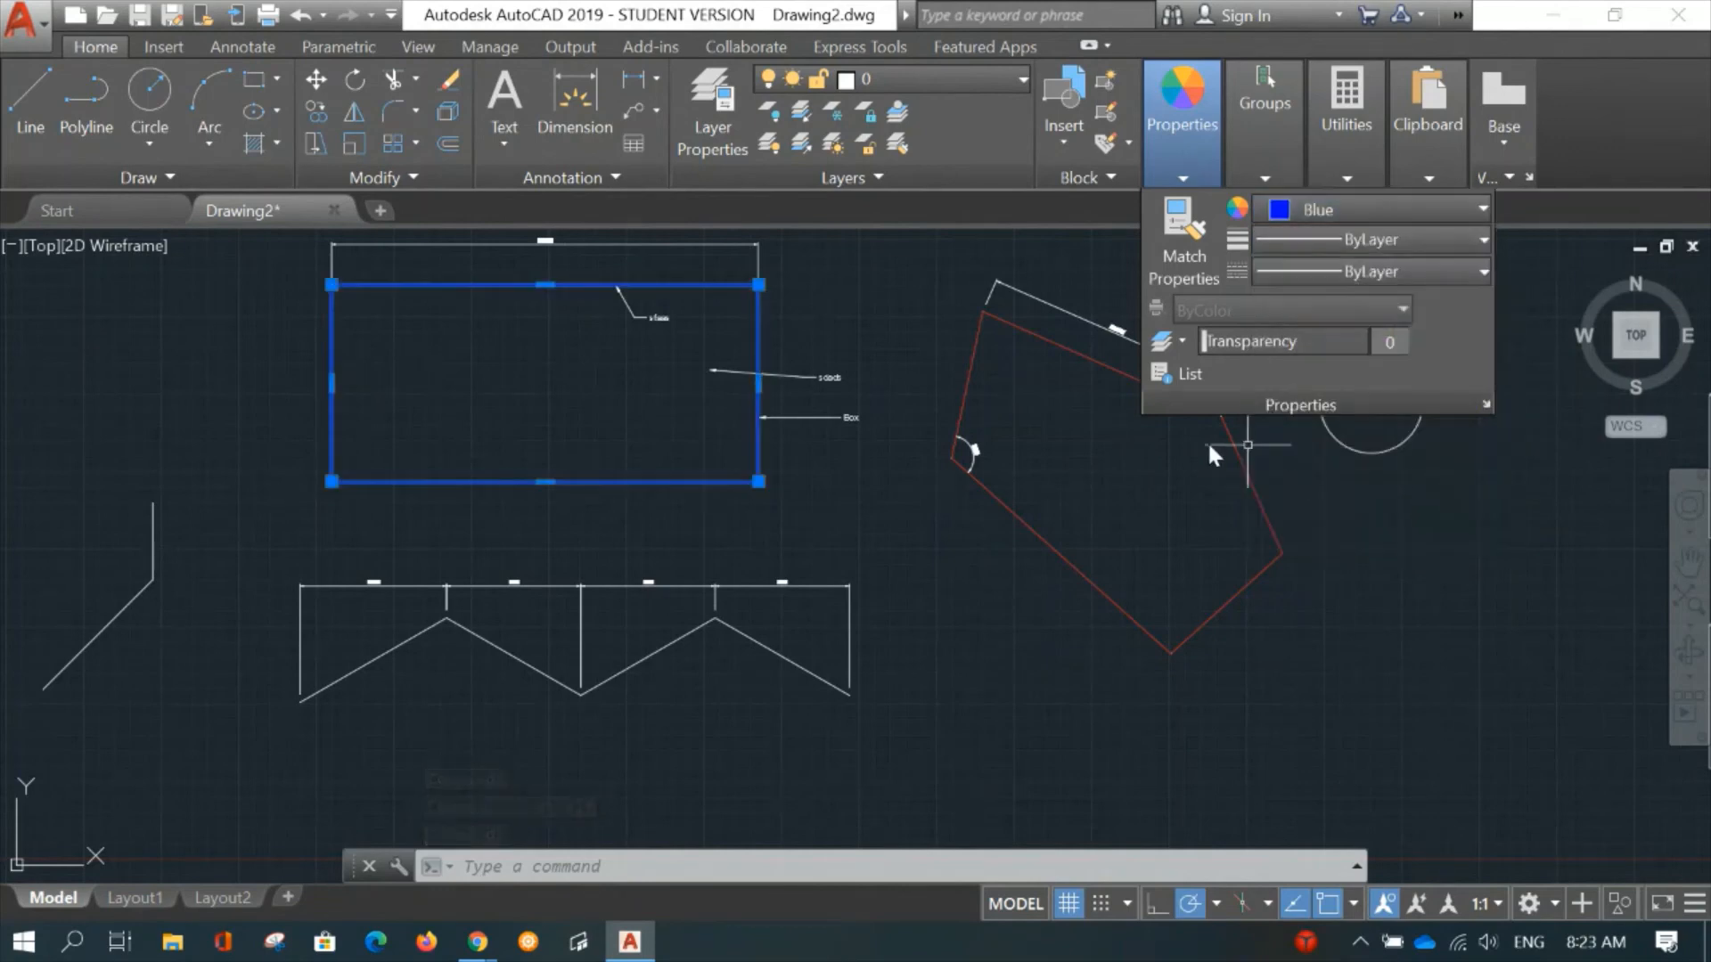
middle_click_drag(879, 553, 1239, 488)
key("Escape")
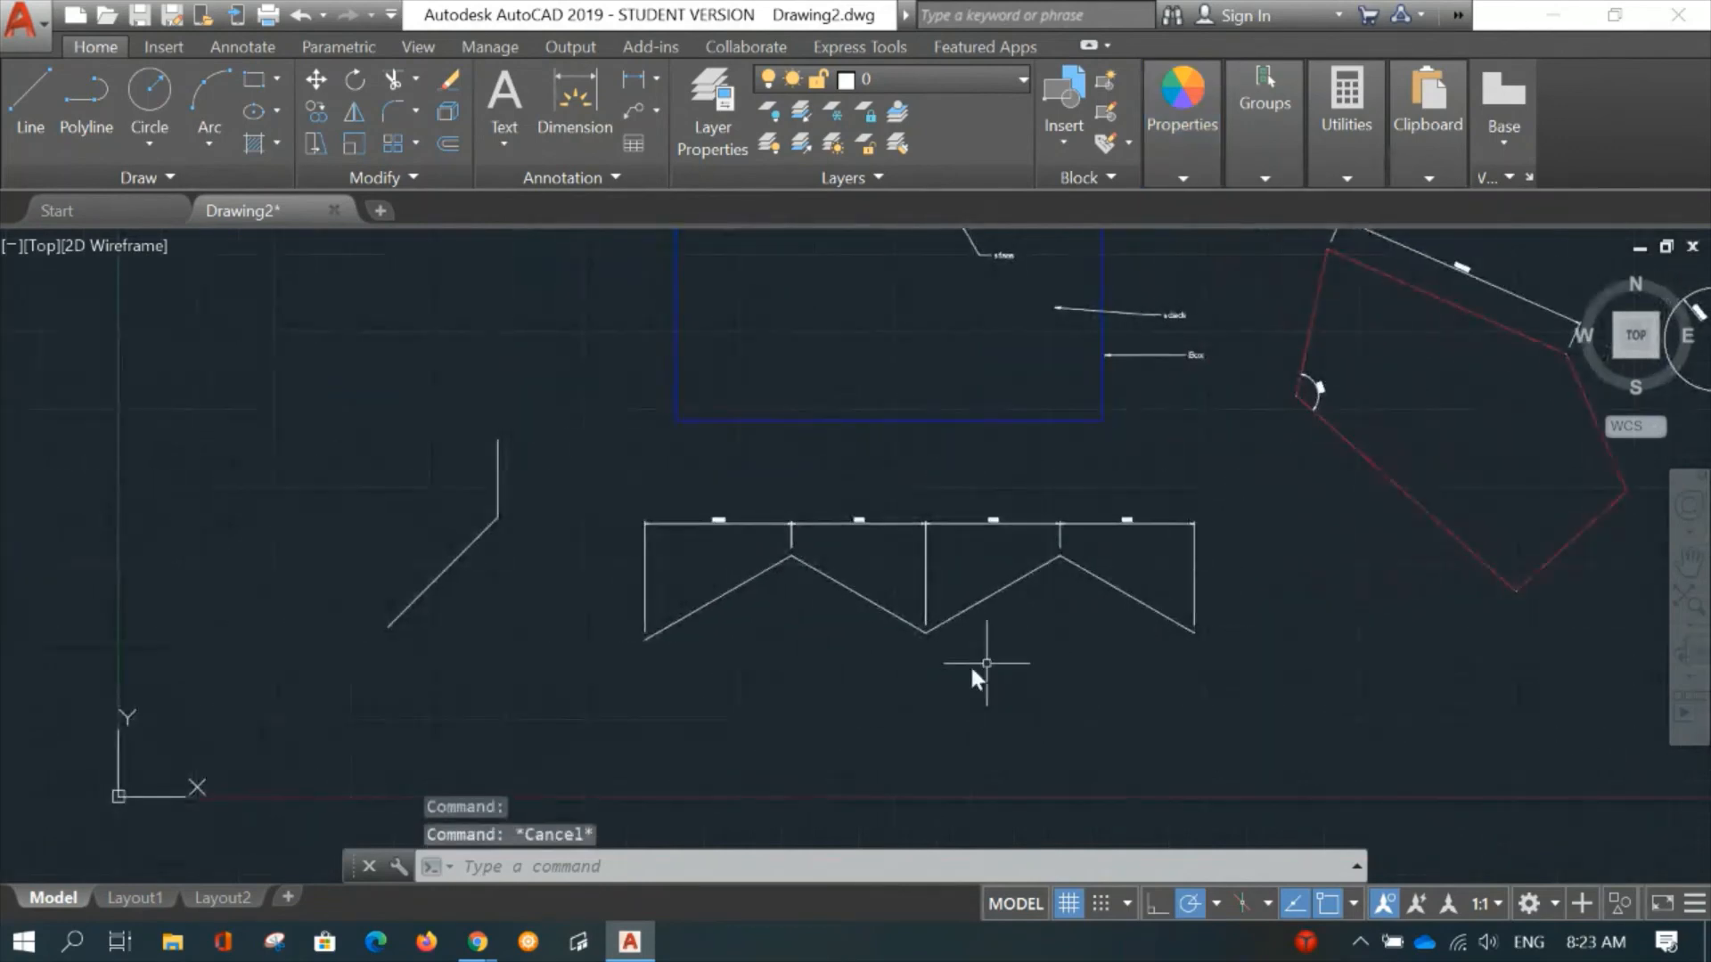
Change the two sloped lines of the zigzag's first peak to the yellow index color.
left_click(837, 580)
left_click(747, 581)
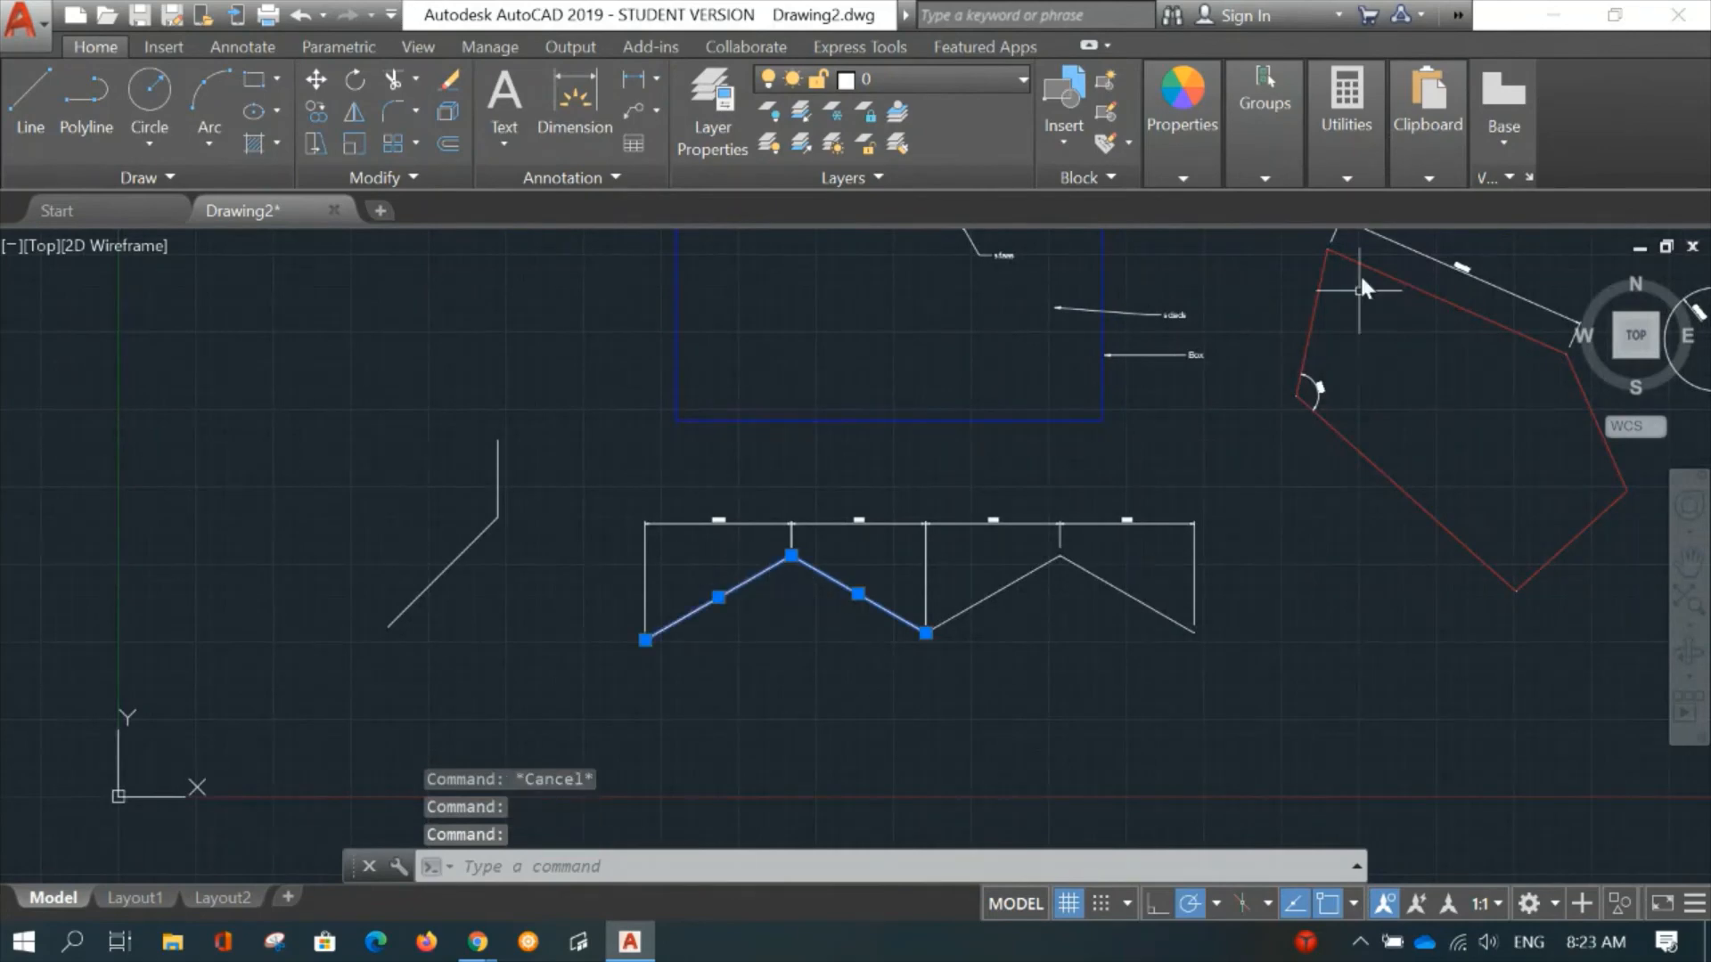
mouse_move(1197, 163)
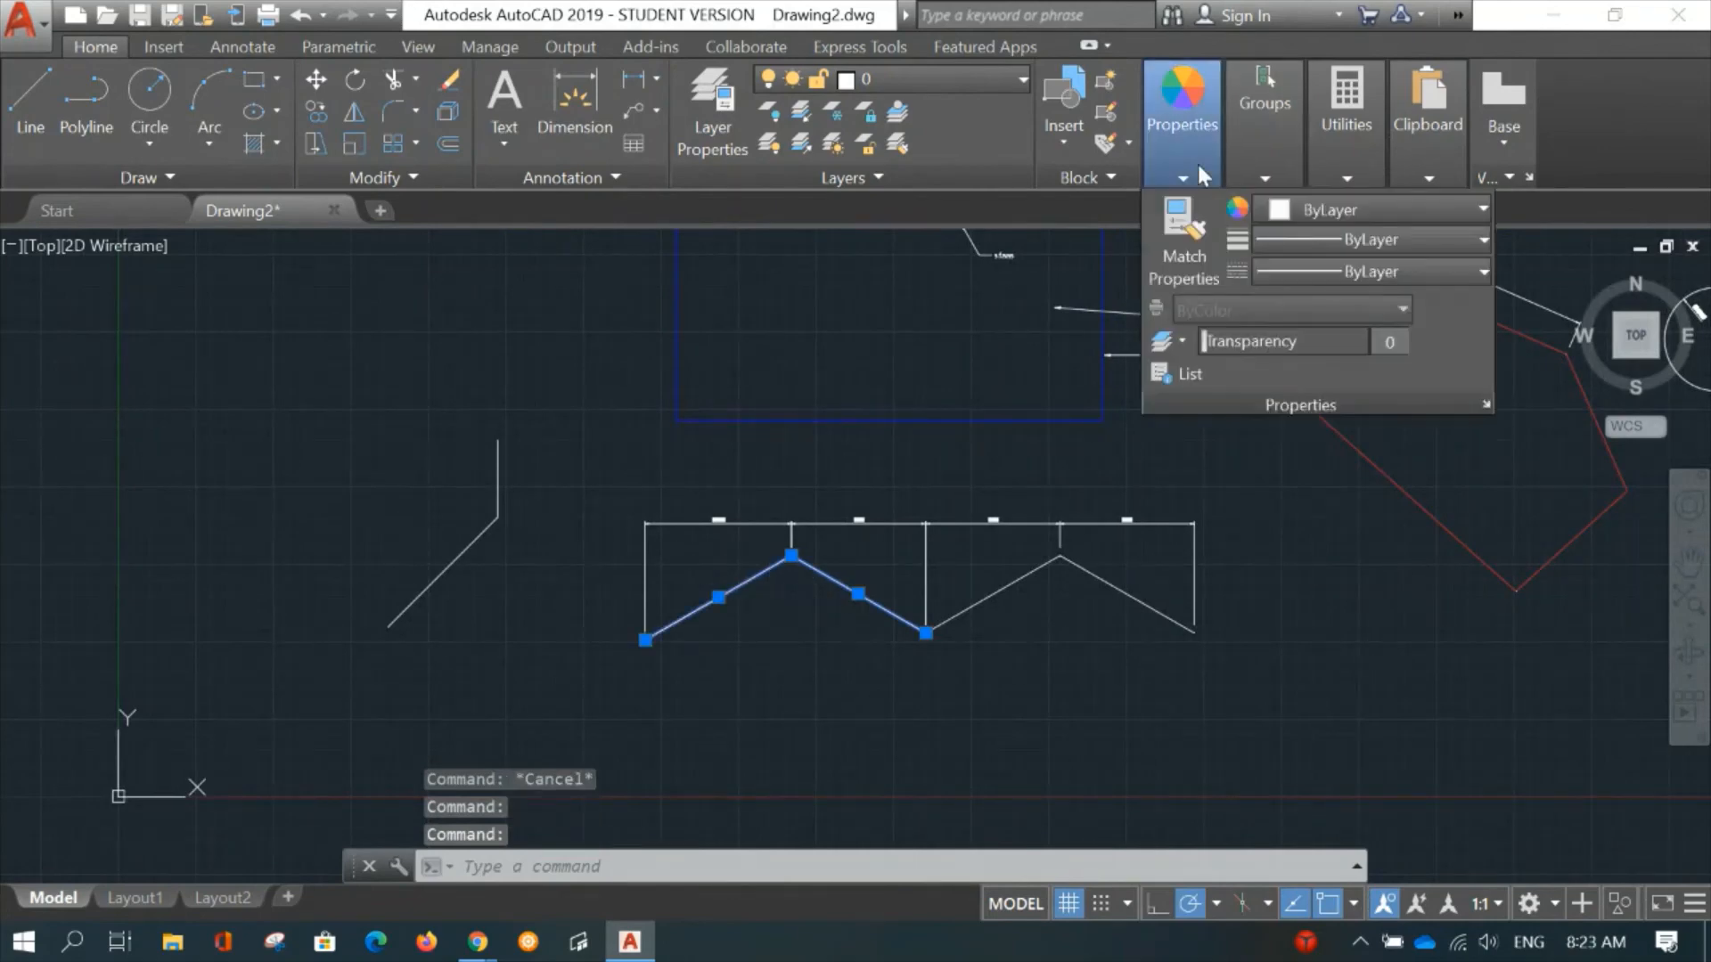
left_click(1340, 208)
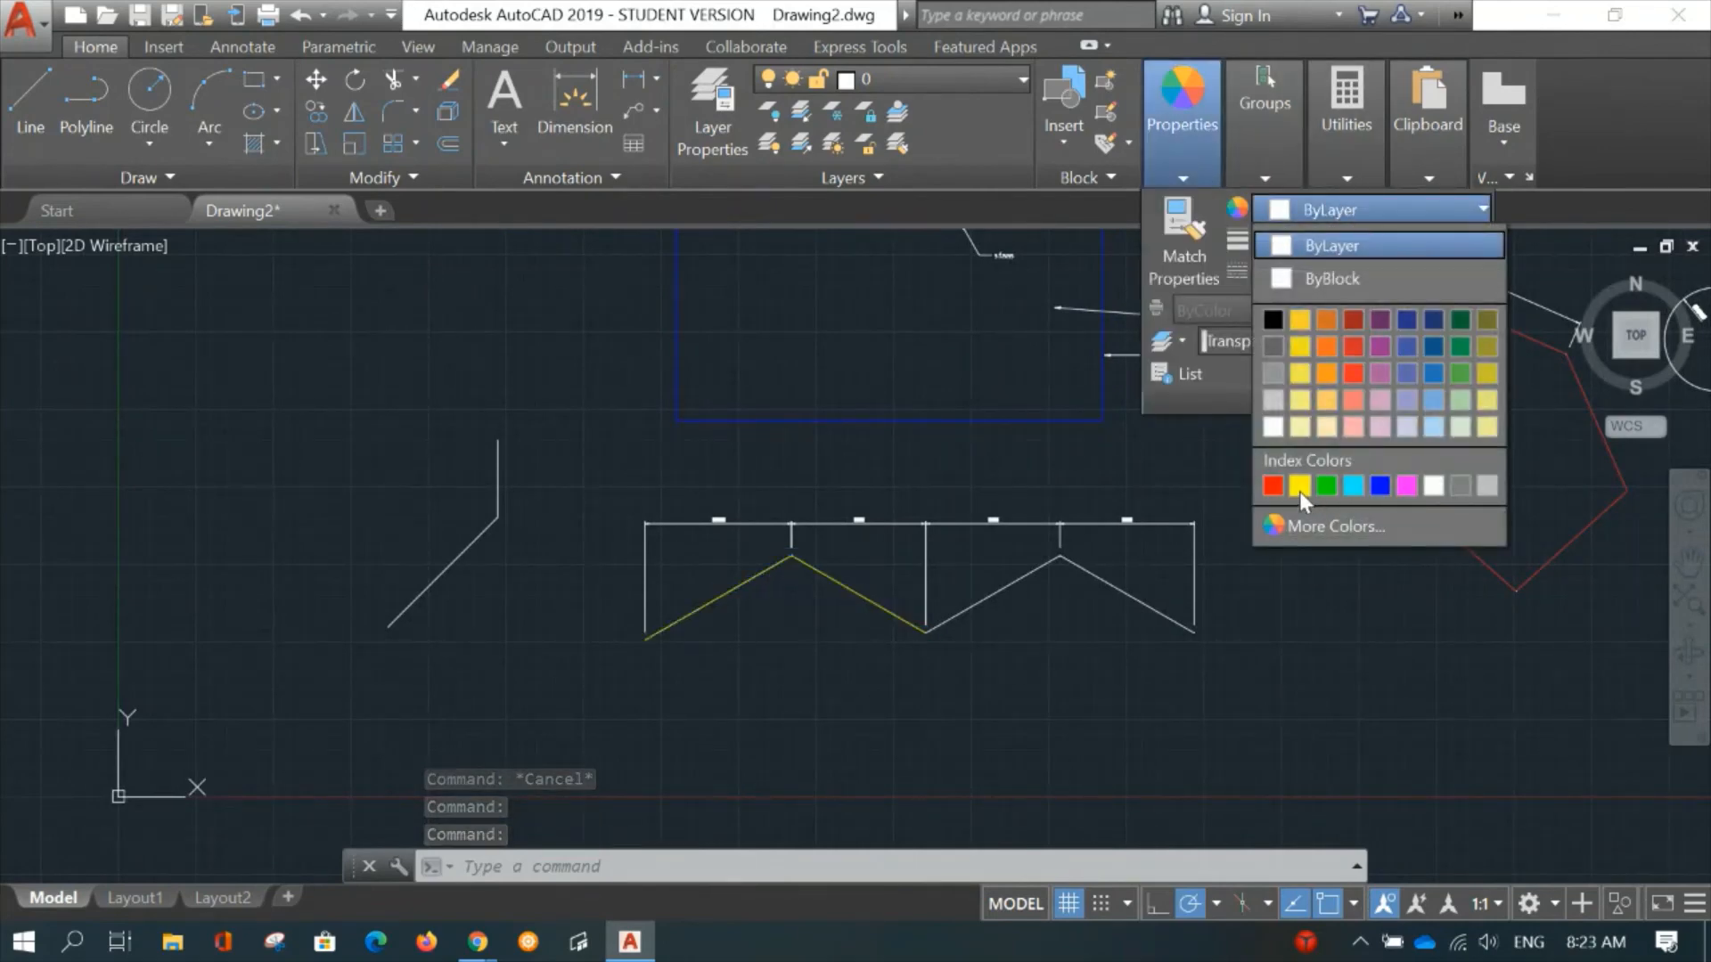
left_click(1299, 490)
key("Escape")
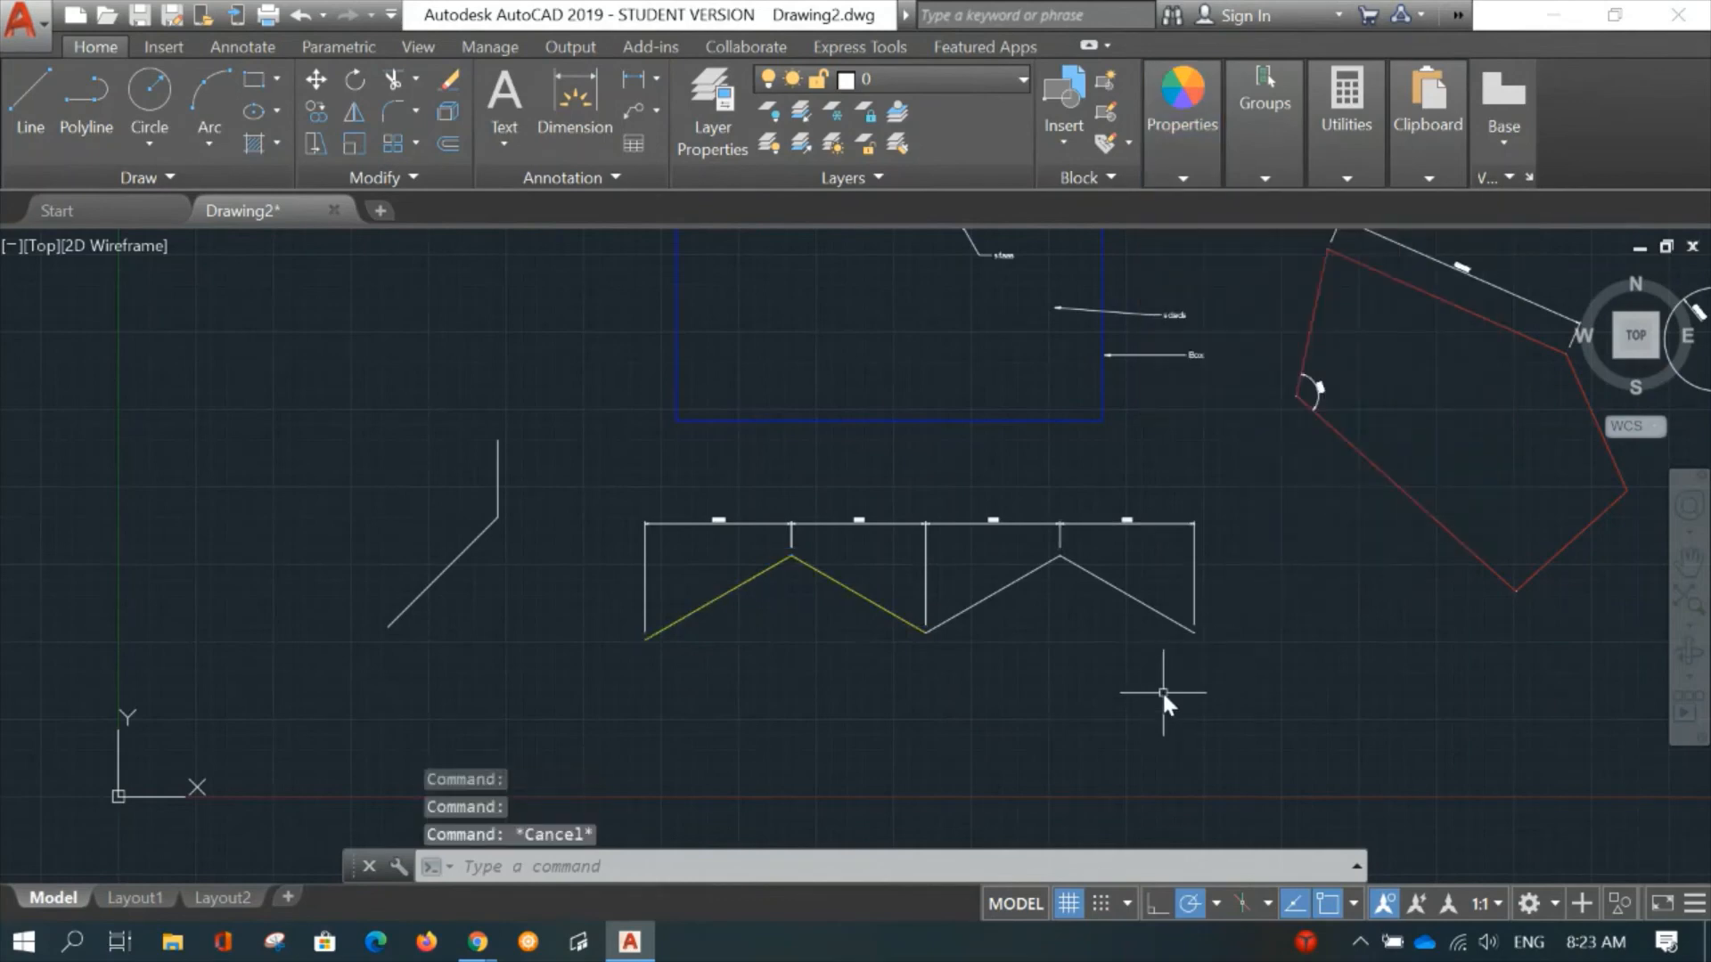
Examine the available object color choices and look over the recolored shapes alongside the window blocks.
middle_click_drag(1162, 690, 976, 704)
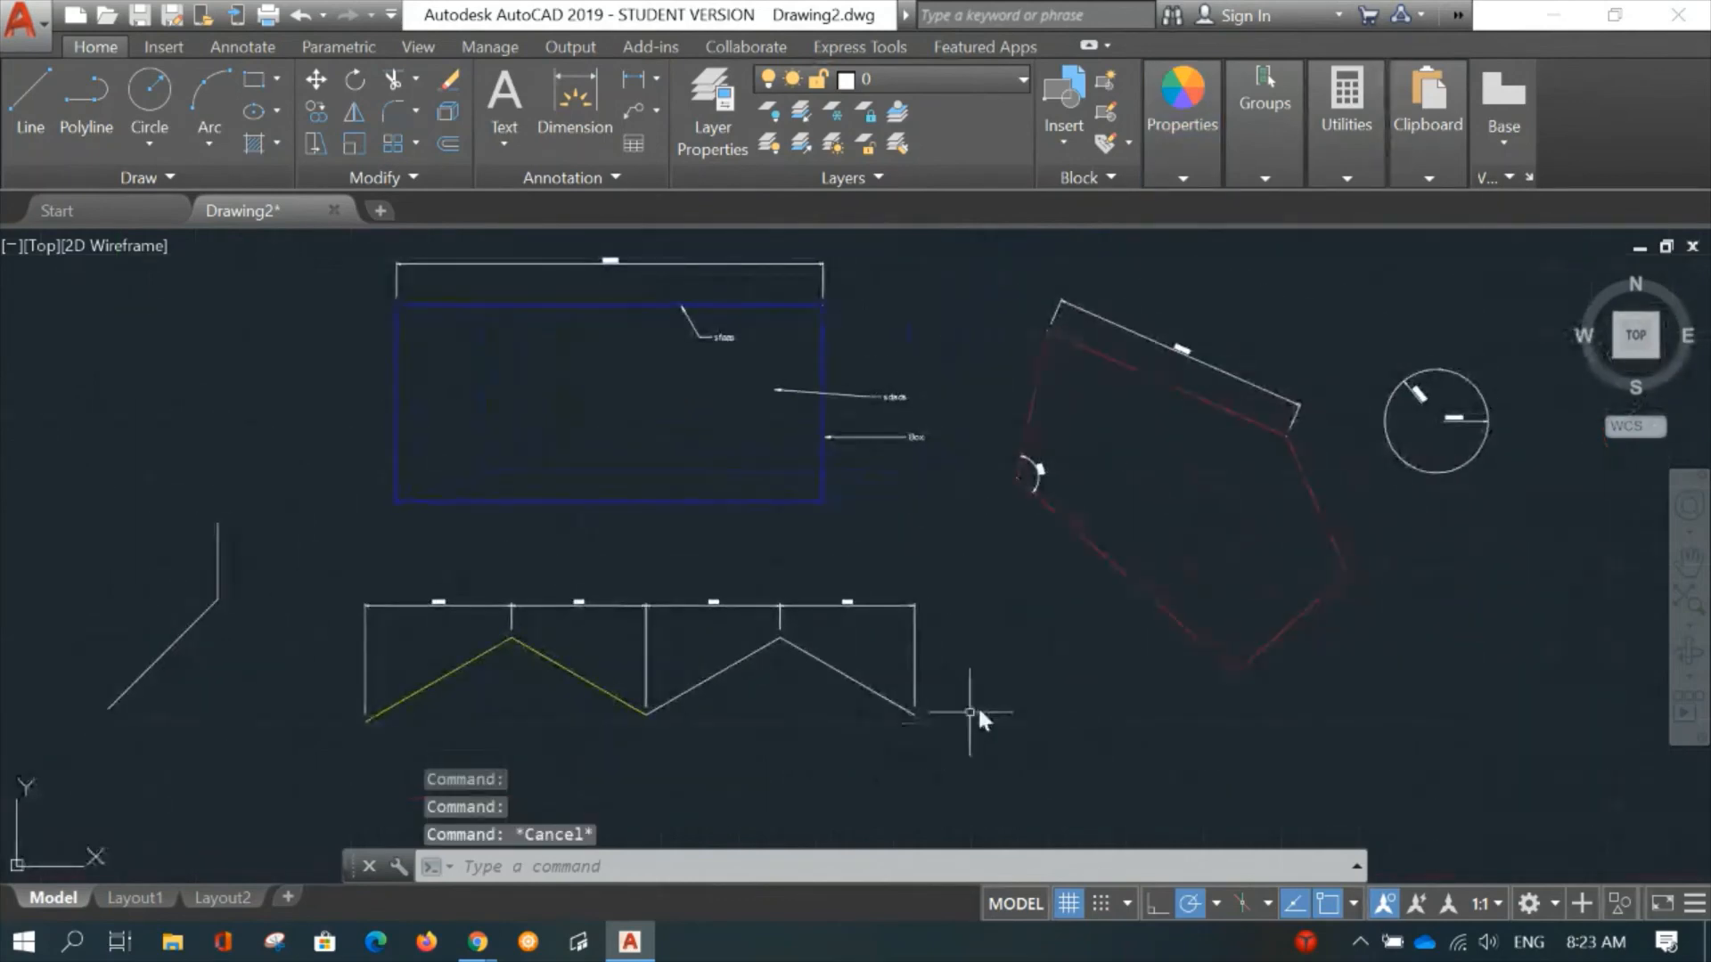
left_click(1192, 133)
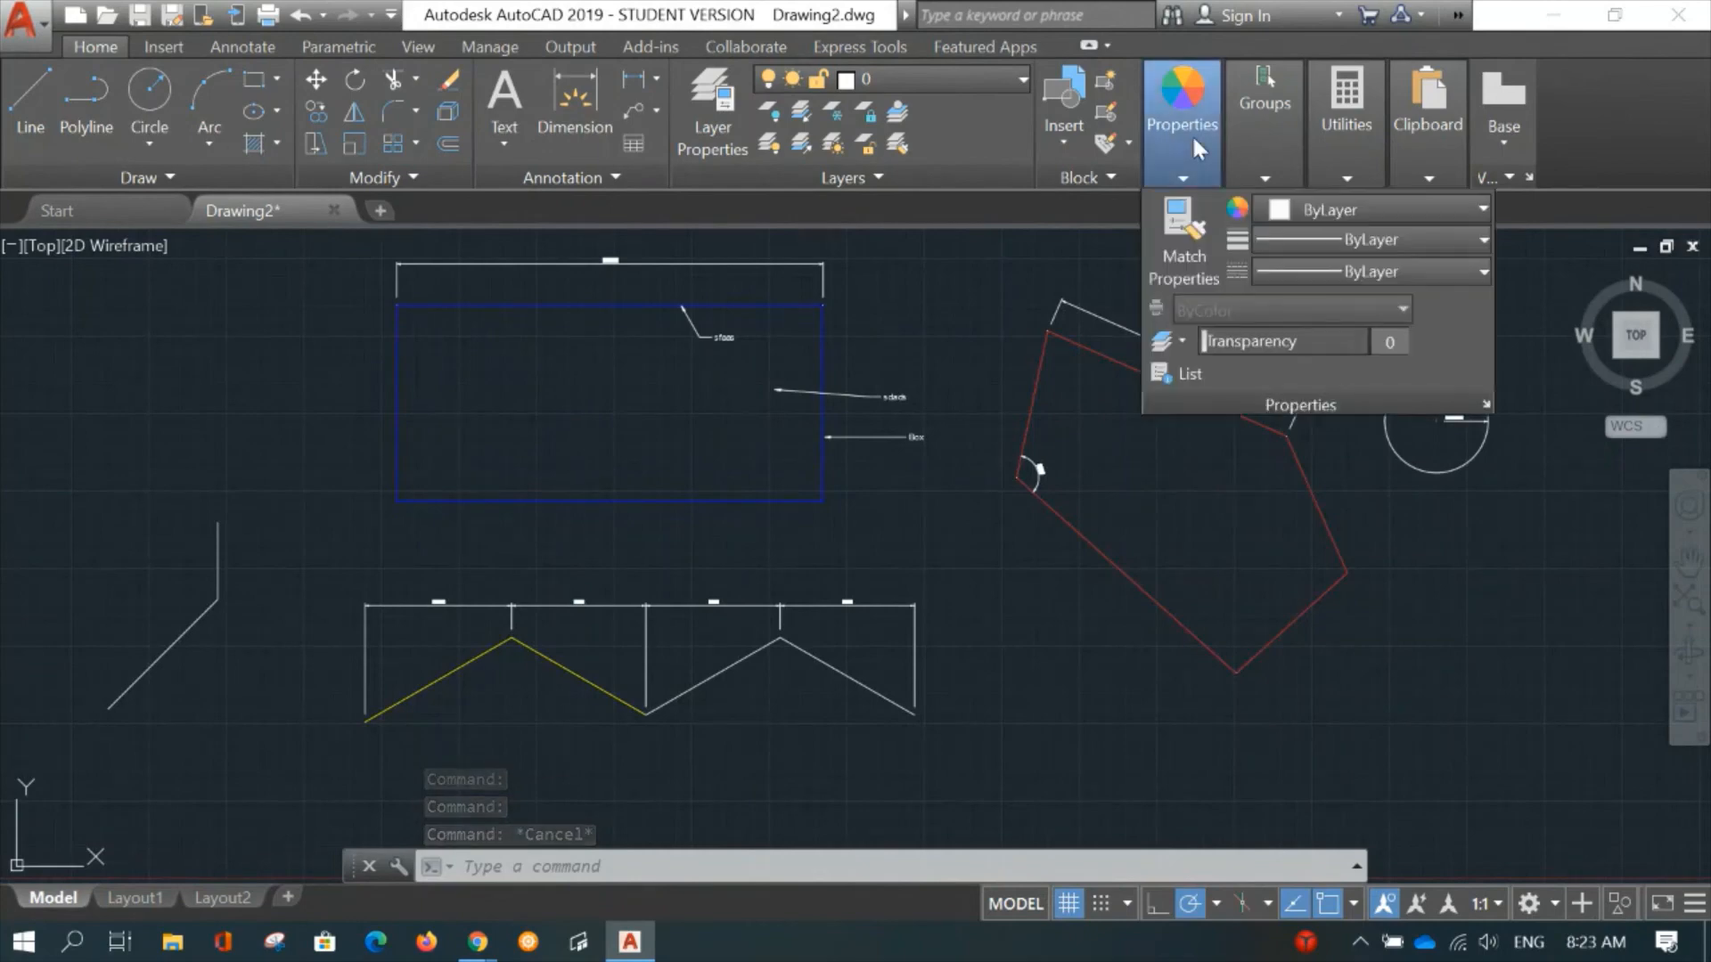
left_click(1315, 212)
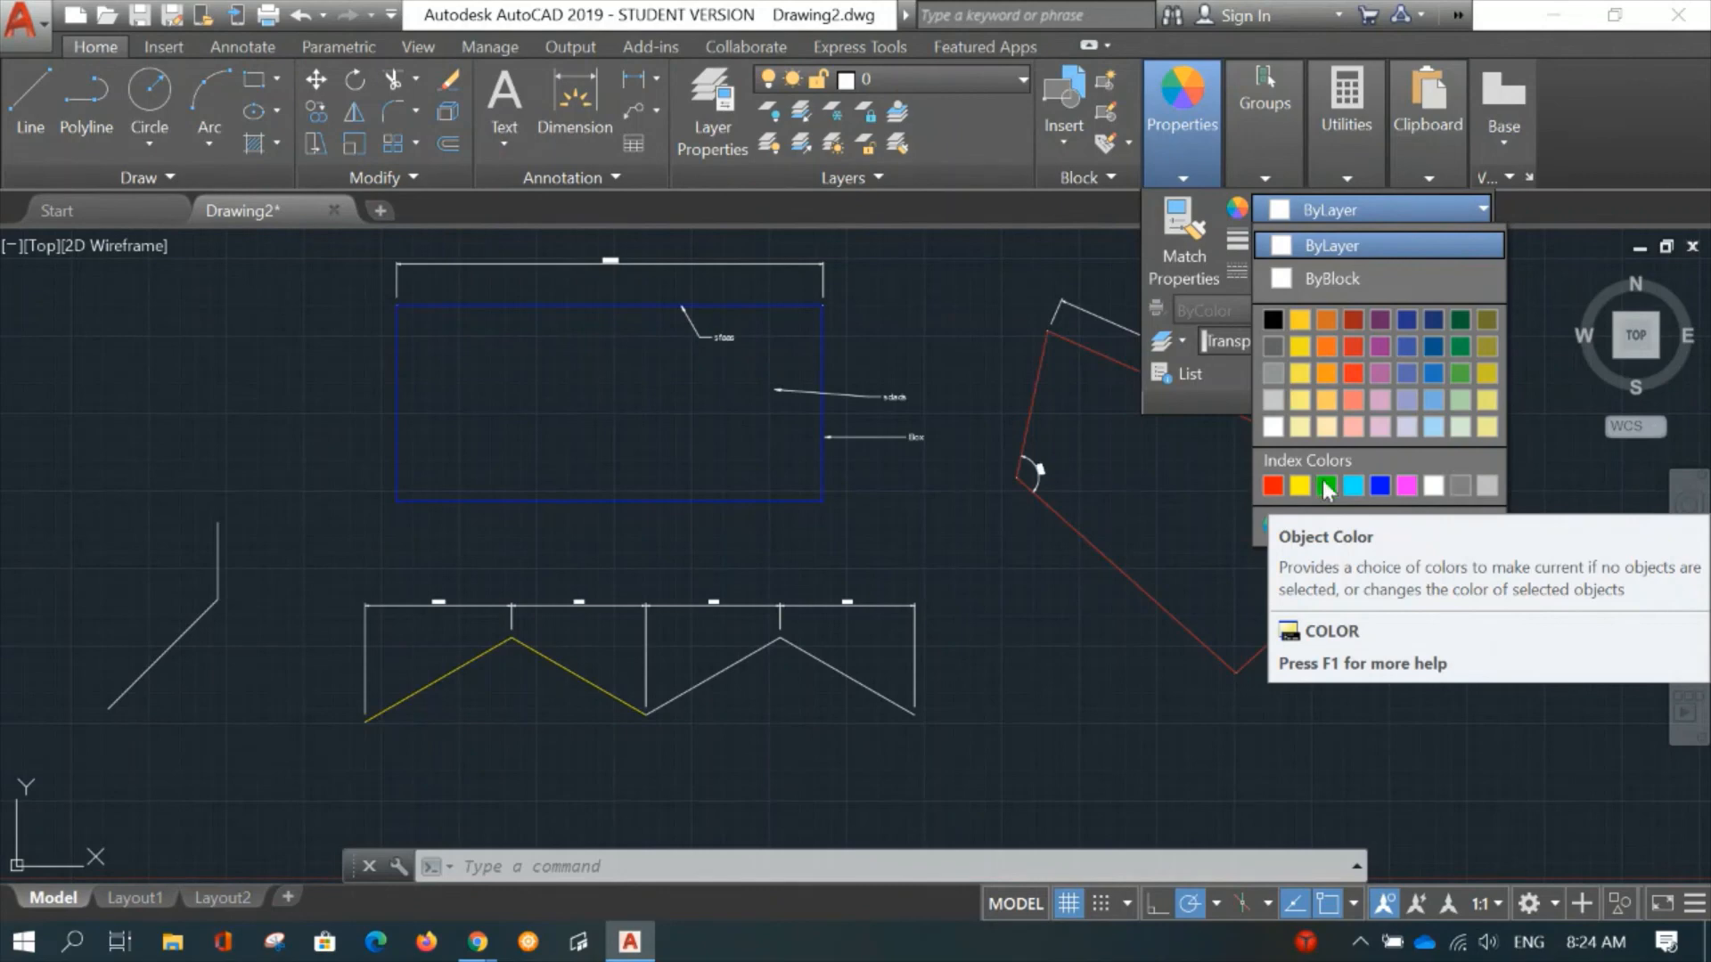
left_click(1024, 610)
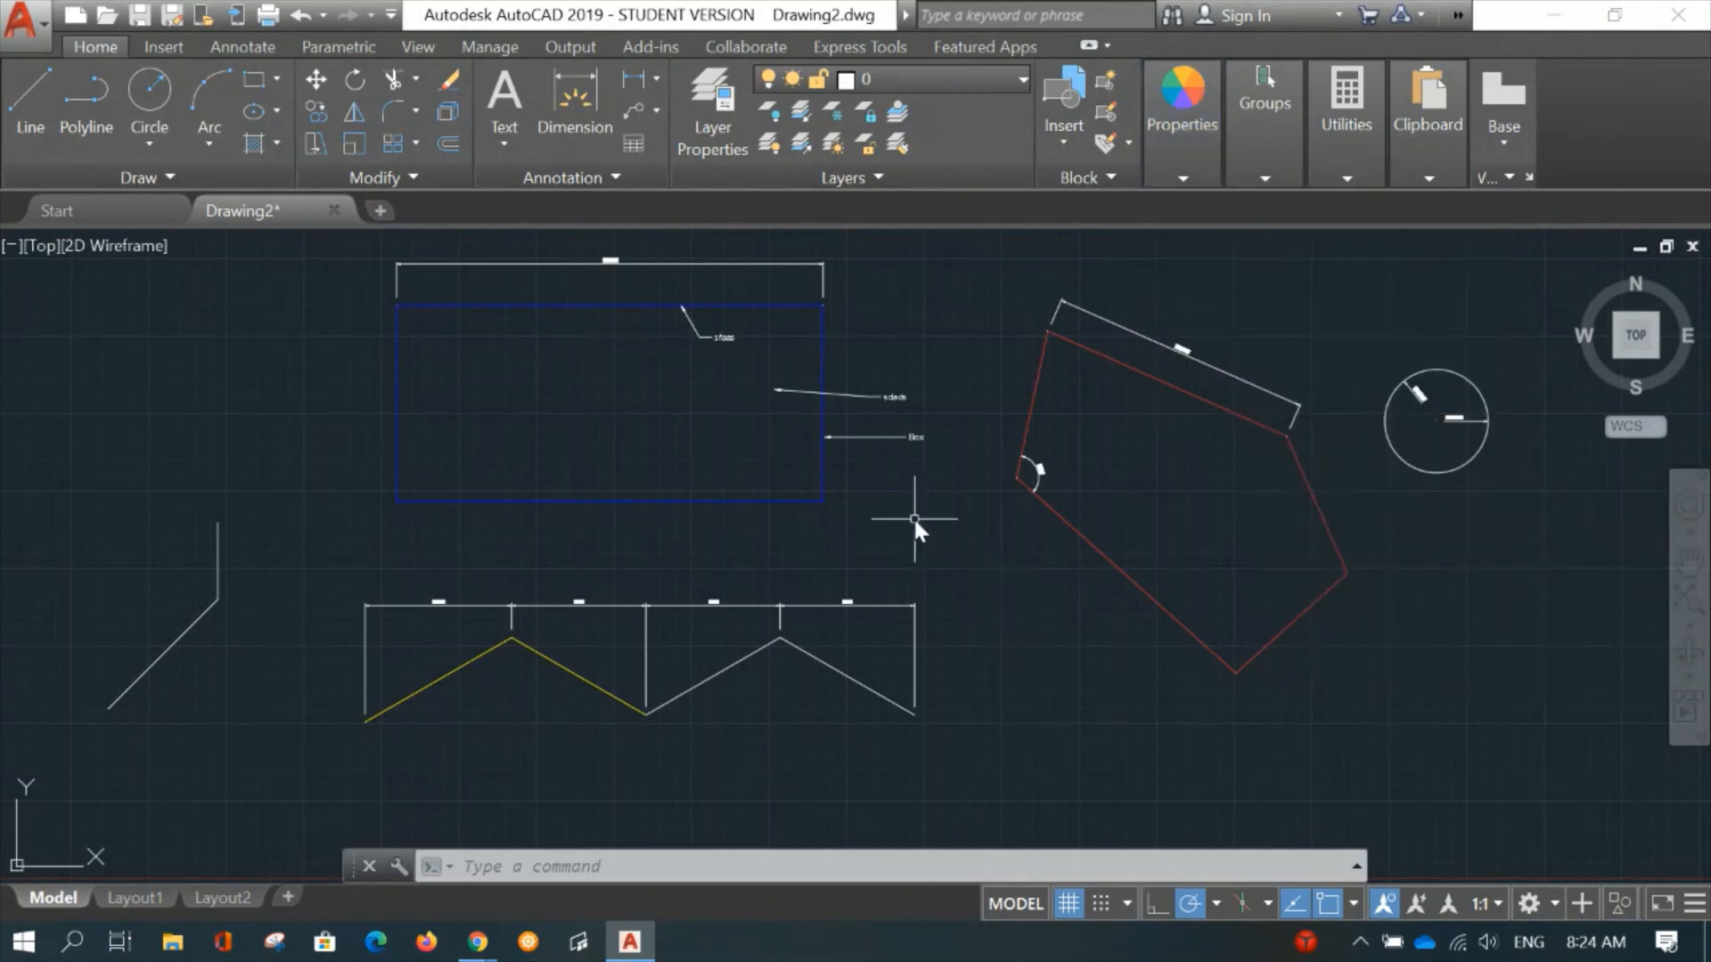
left_click(913, 516)
left_click(870, 505)
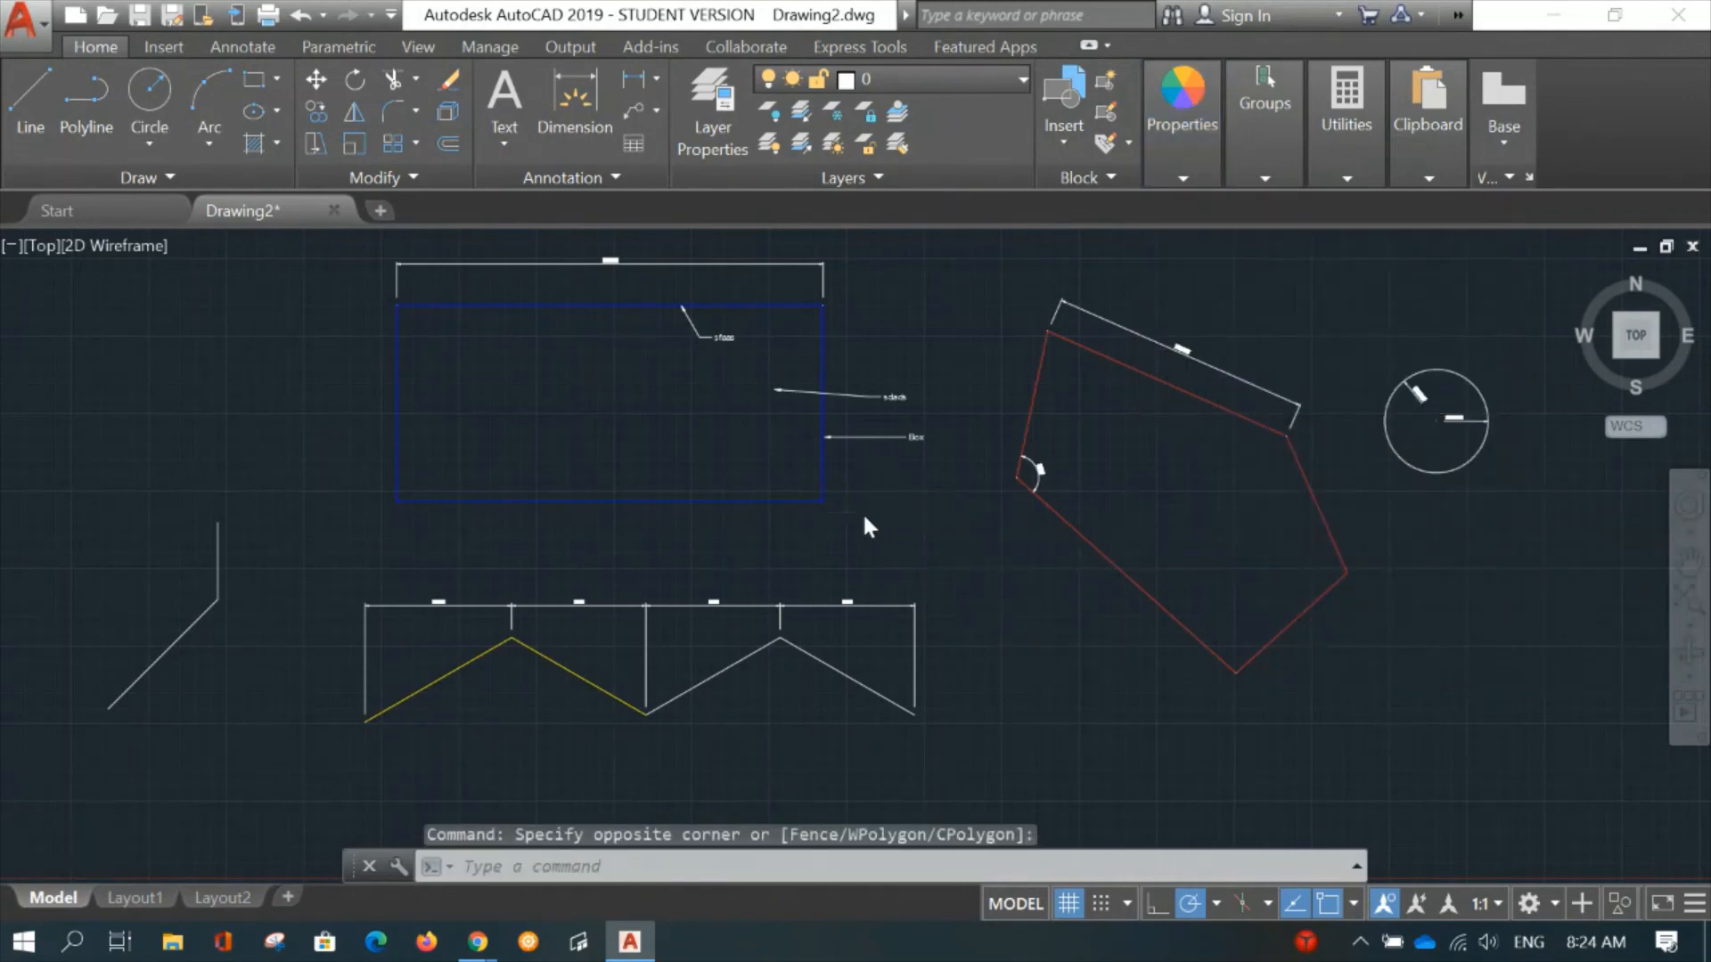
scroll(862, 512, "down", 2)
middle_click_drag(761, 531, 646, 538)
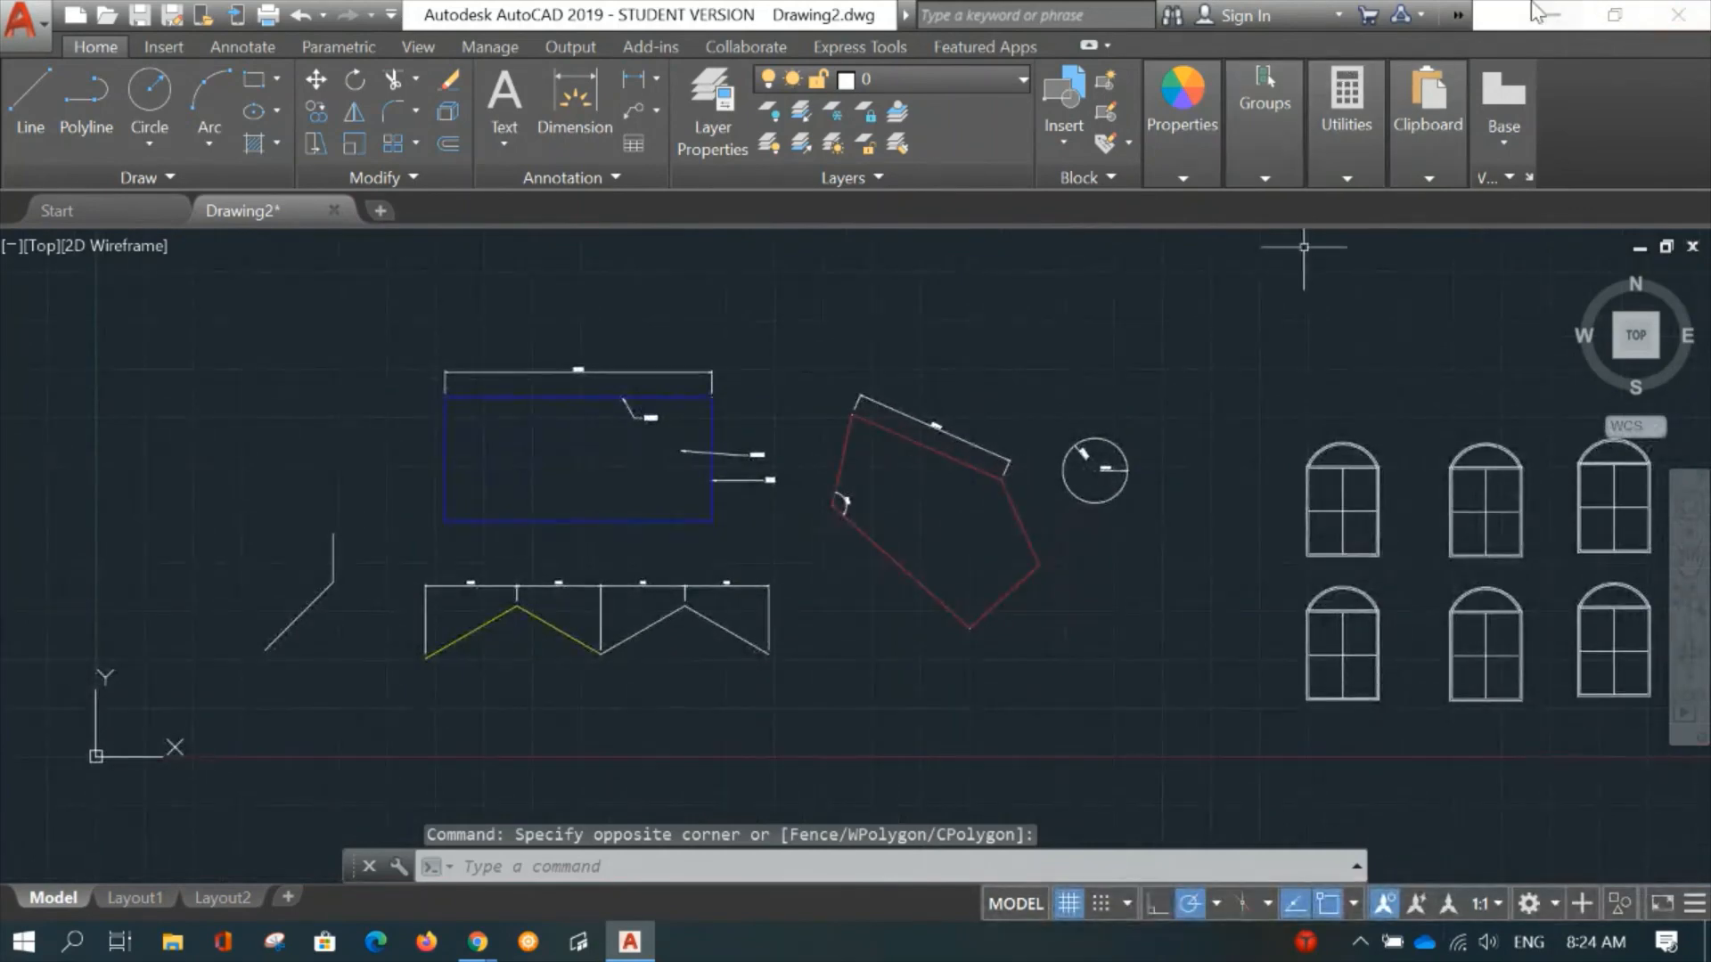